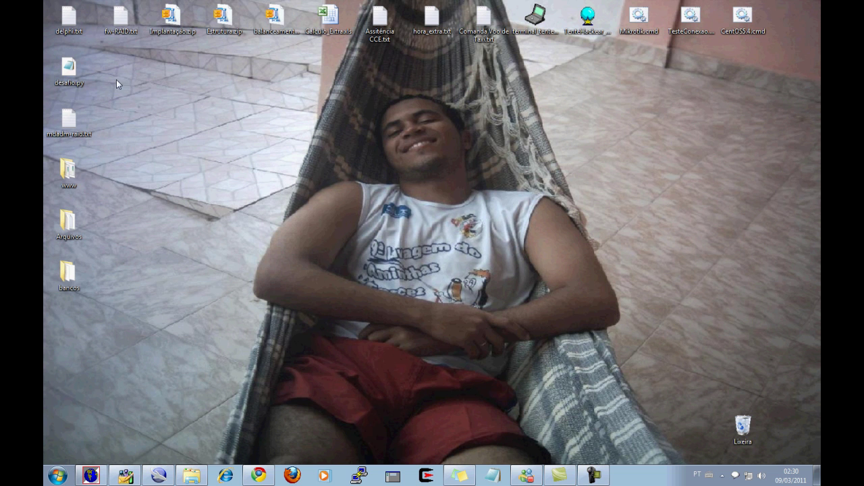
Launch the VirtualBox manager
left_click(57, 476)
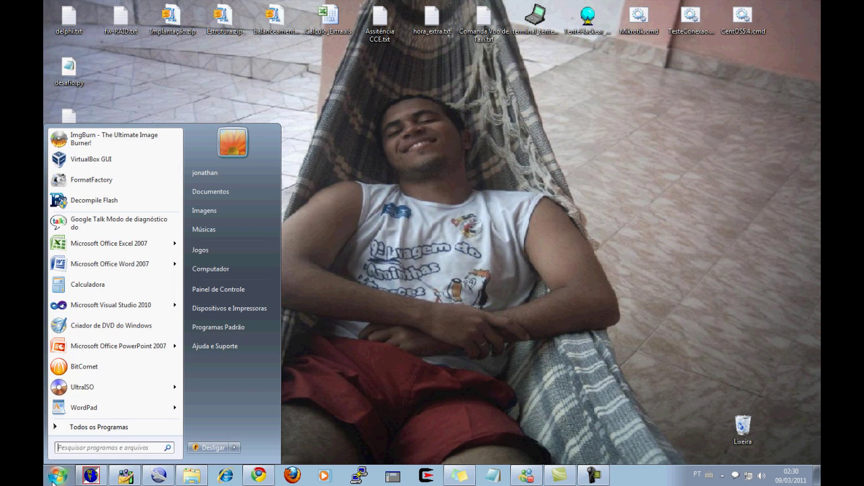
left_click(84, 162)
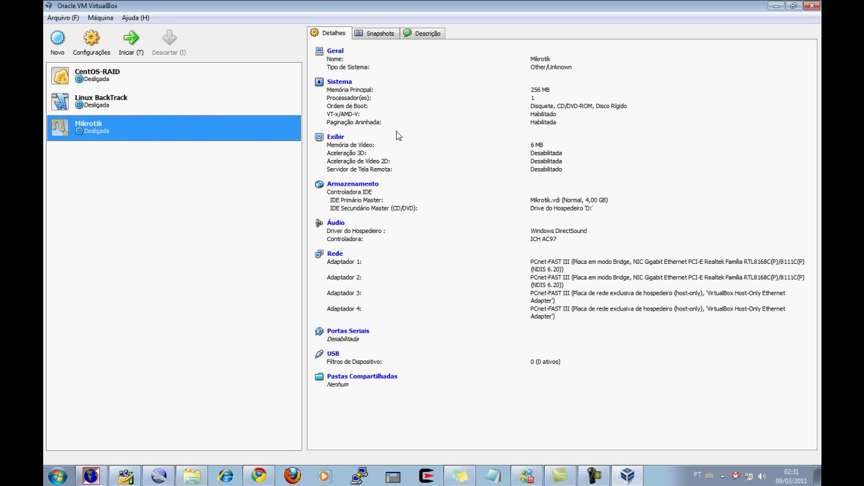
Examine the configuration details of the existing CentOS-RAID, Linux BackTrack and Mikrotik virtual machines
left_click(186, 106)
left_click(179, 77)
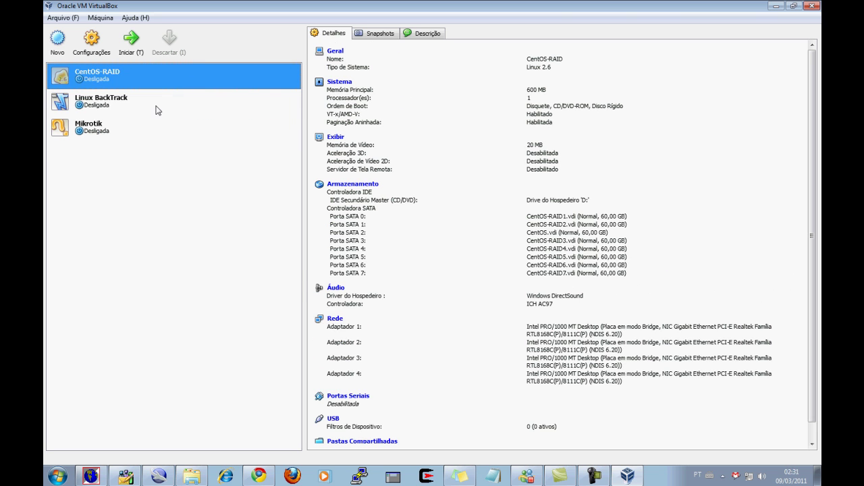
left_click(160, 107)
left_click(152, 127)
left_click(153, 101)
left_click(154, 78)
left_click(149, 109)
left_click(143, 132)
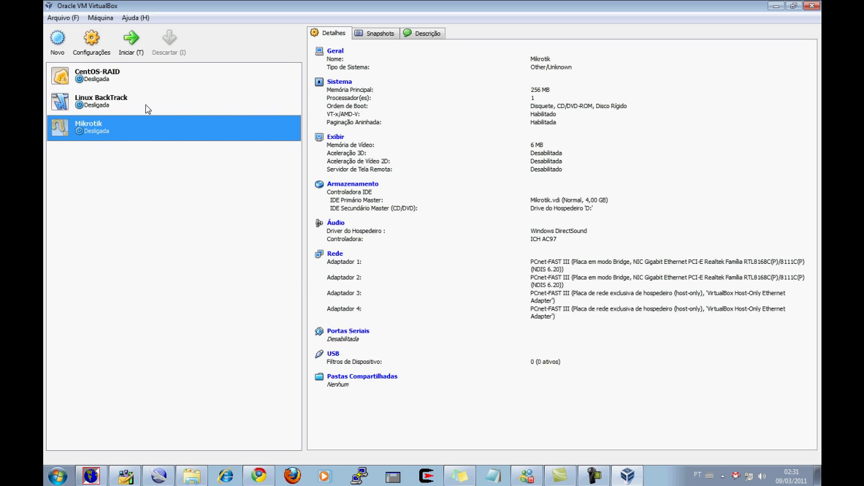
left_click(129, 87)
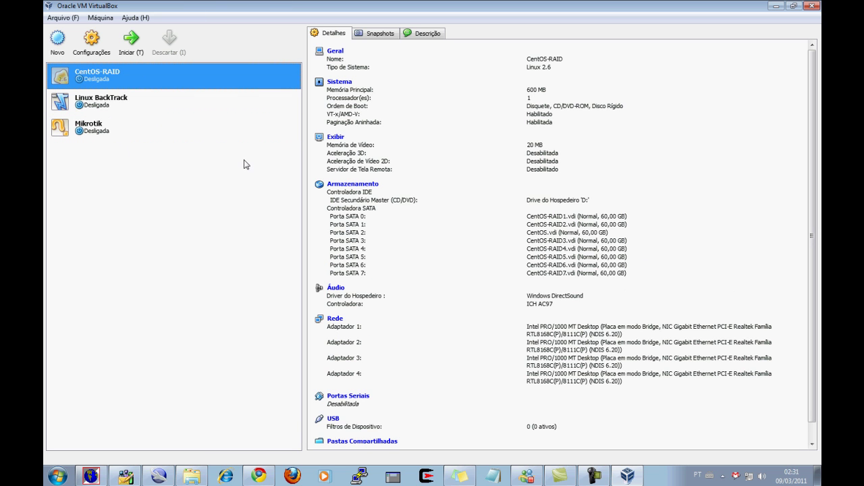
Start creating a new virtual machine and name it Linux Educacional
left_click(56, 42)
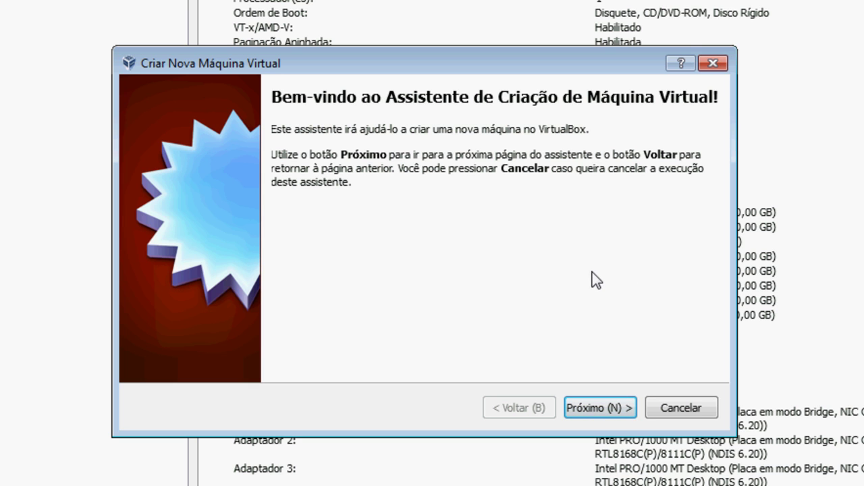
left_click(605, 409)
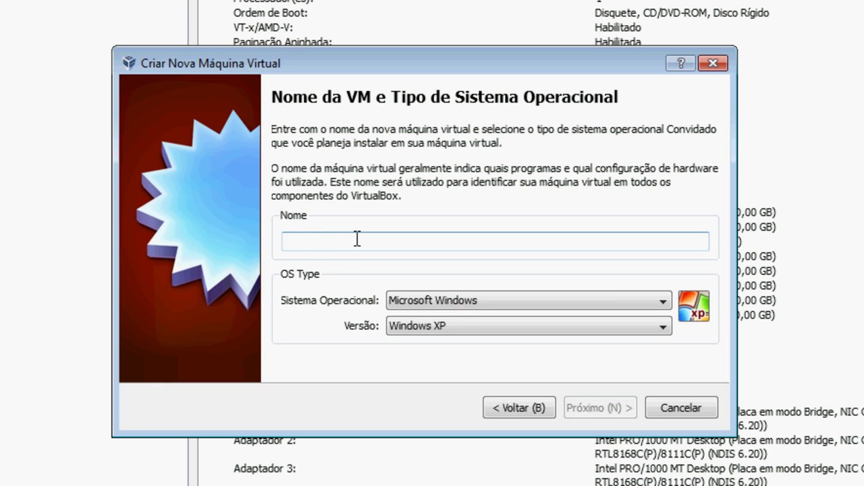
type("L")
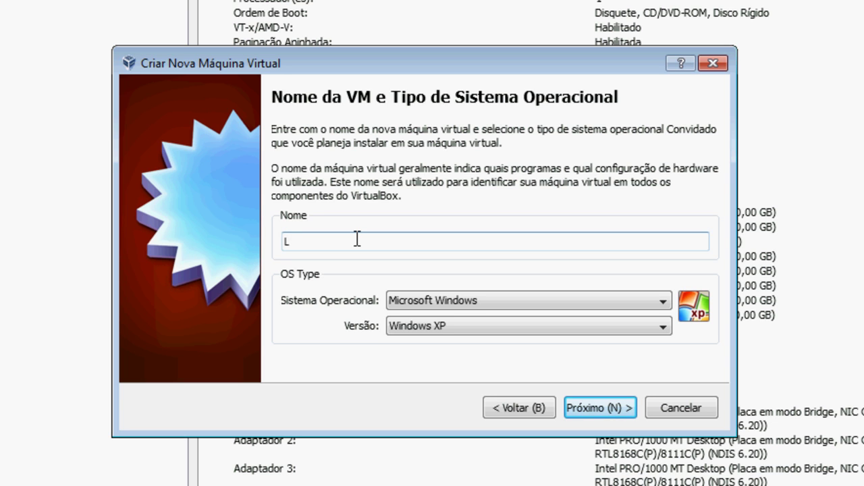
type("inux")
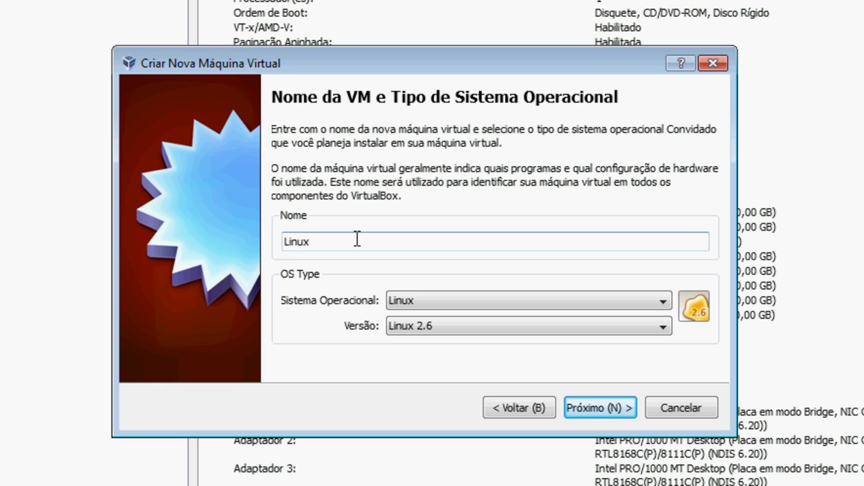
type(" Educacional")
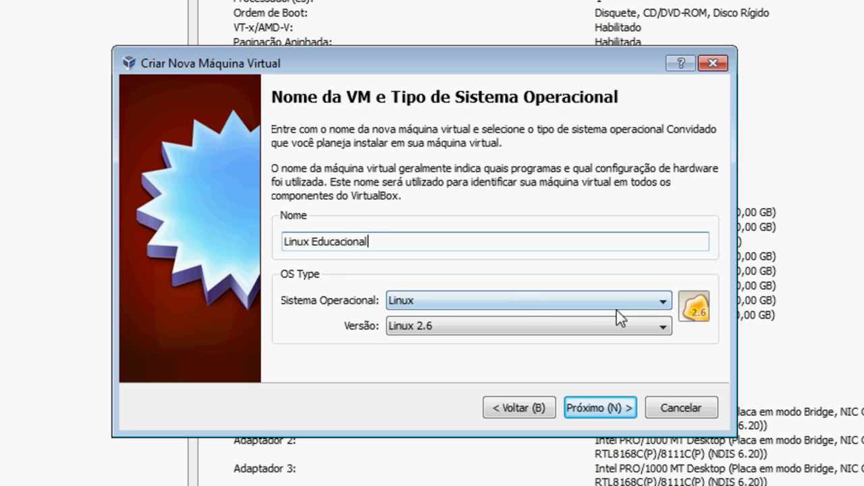
double_click(297, 243)
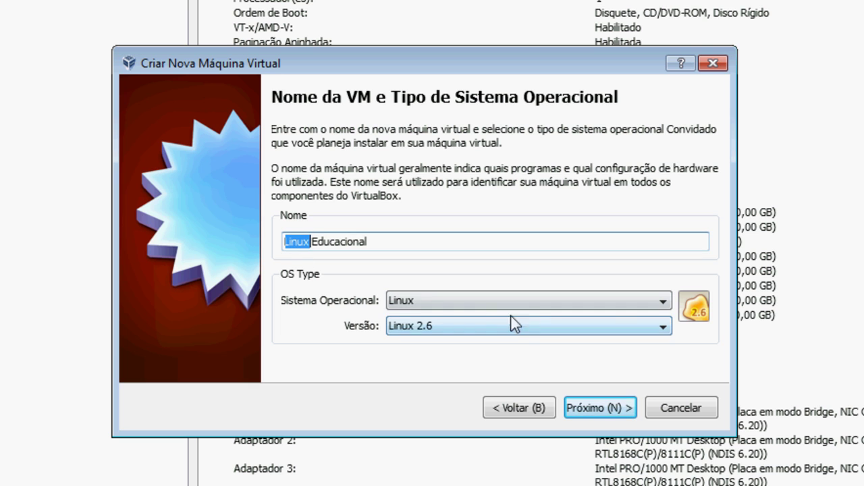
Browse the guest operating system and version choices, trying Microsoft Windows before switching back to Linux
left_click(638, 300)
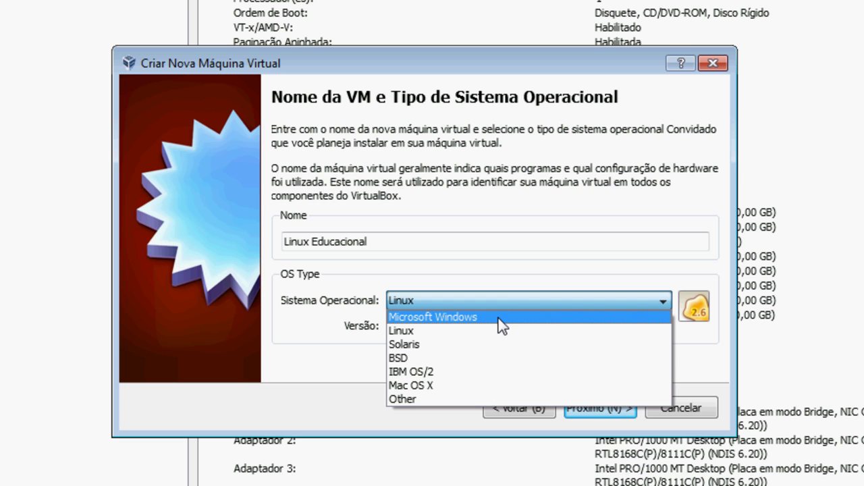
left_click(500, 287)
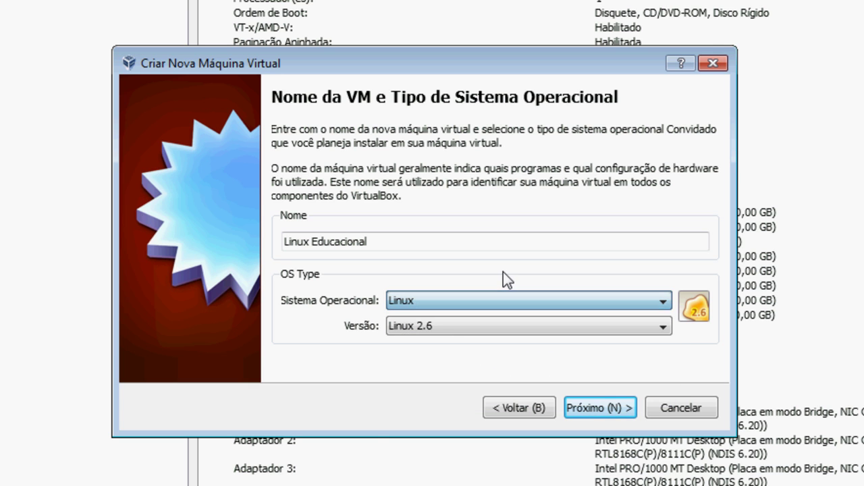
left_click(648, 327)
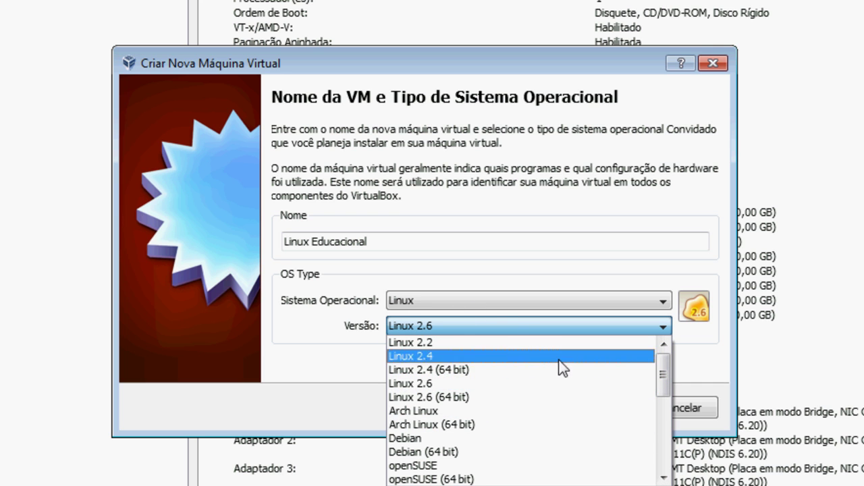
mouse_move(666, 368)
left_mouse_down()
mouse_move(669, 447)
mouse_move(666, 367)
left_mouse_up()
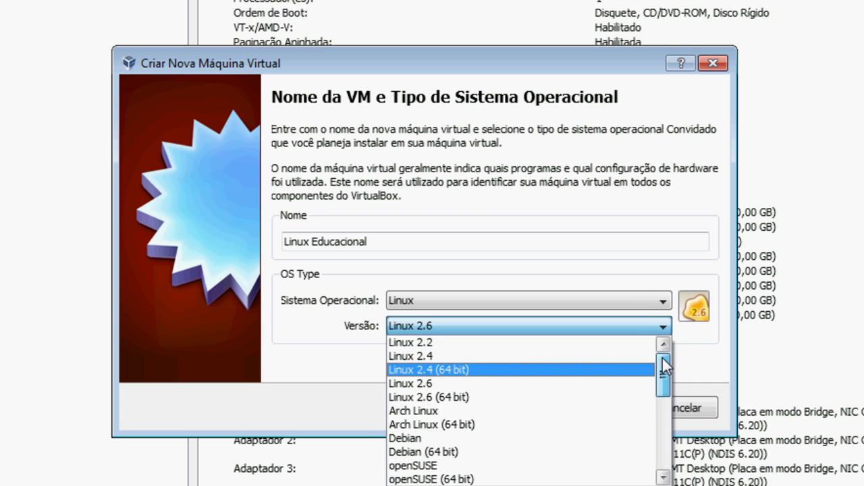
left_click(626, 299)
left_click(624, 305)
left_click(579, 318)
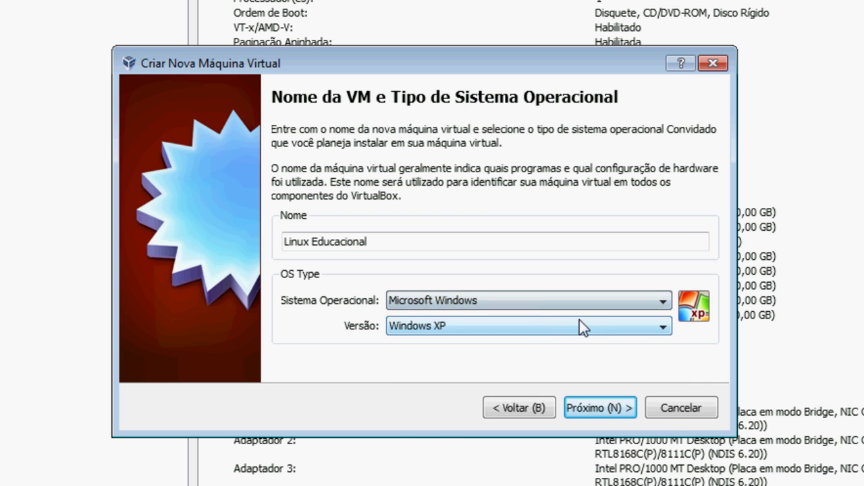
left_click(639, 328)
mouse_move(664, 389)
left_mouse_down()
mouse_move(666, 454)
mouse_move(665, 396)
left_mouse_up()
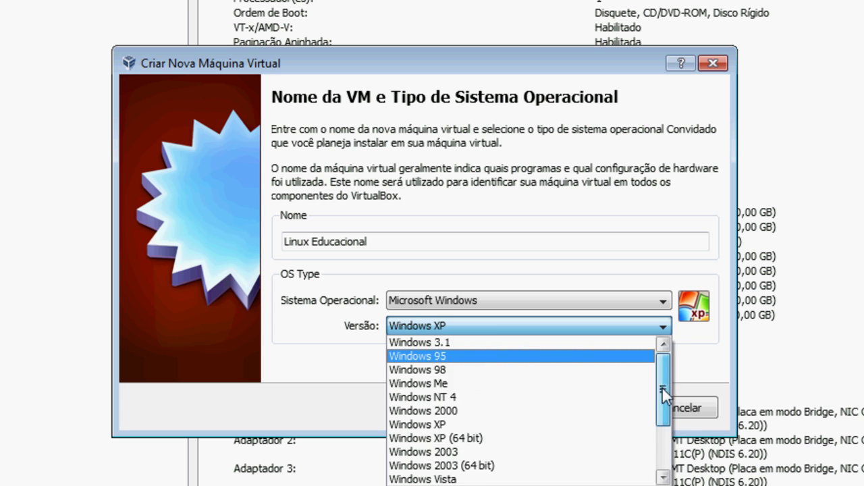
left_click(657, 310)
left_click(653, 303)
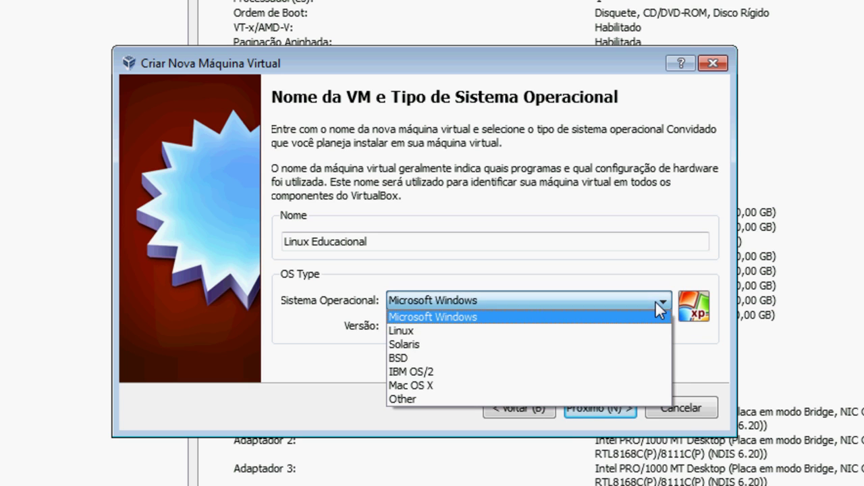
left_click(579, 332)
Accept the machine name and the Linux 2.6 type, and set the base memory to 512 MB
left_click(379, 242)
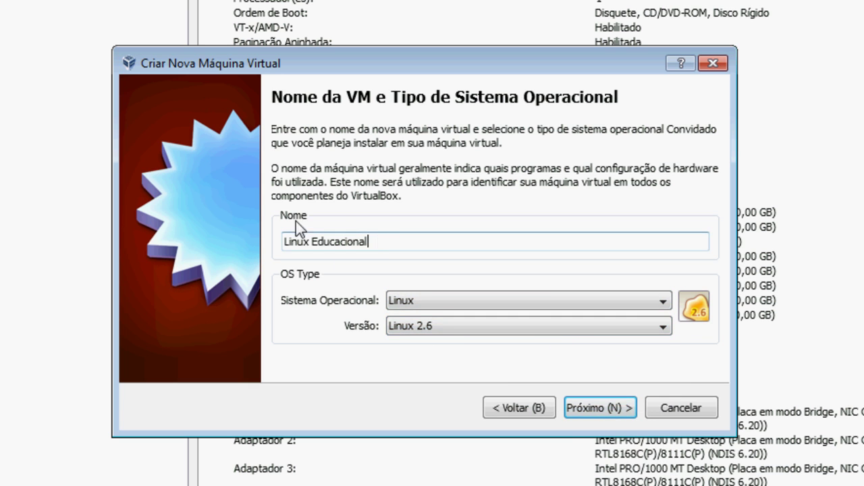
left_click(602, 407)
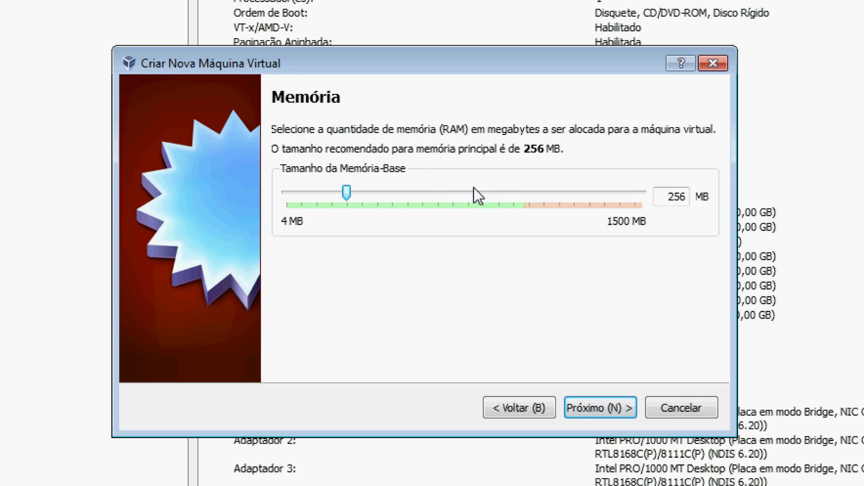
left_click(677, 195)
double_click(677, 197)
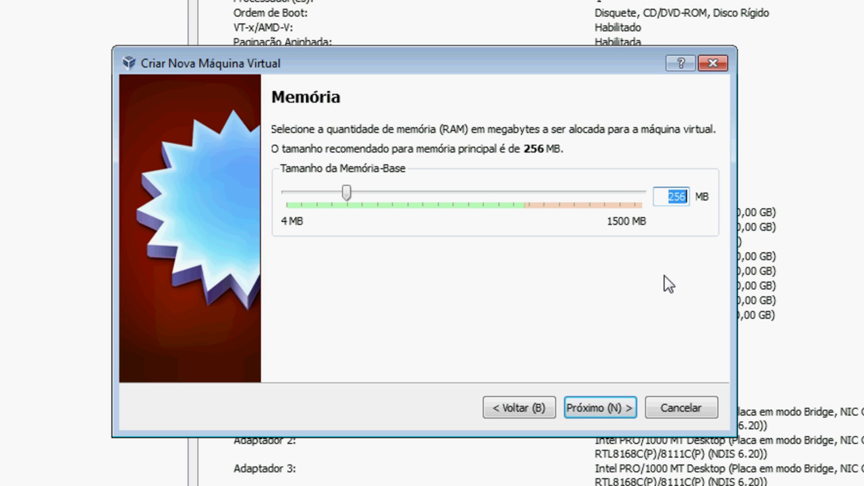
type("512")
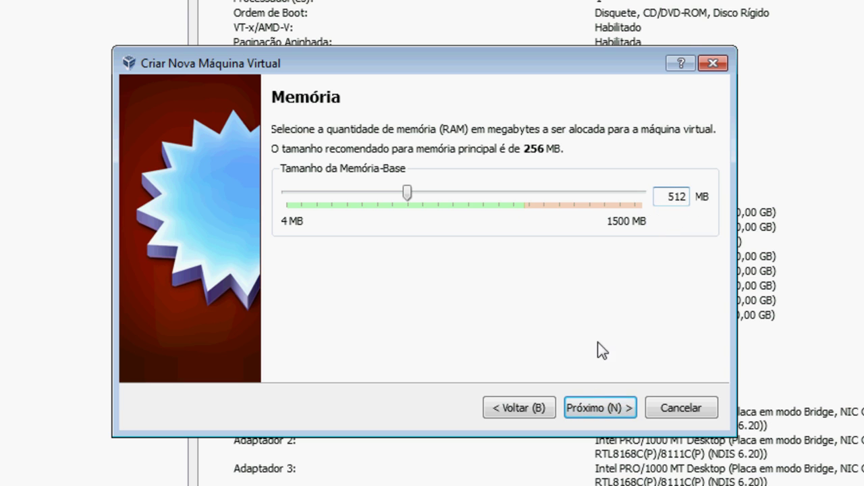
left_click(592, 408)
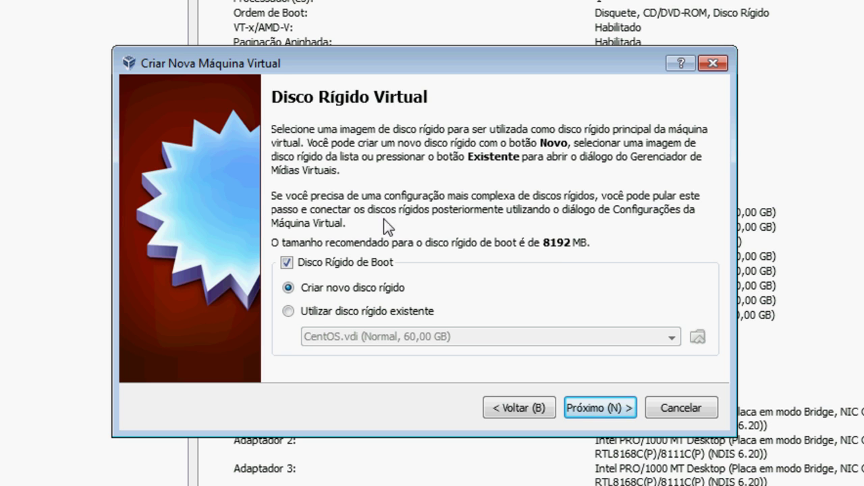
Try using an existing boot disk, browse the available disk images and the Virtual Media Manager, and leave without selecting one
left_click(309, 313)
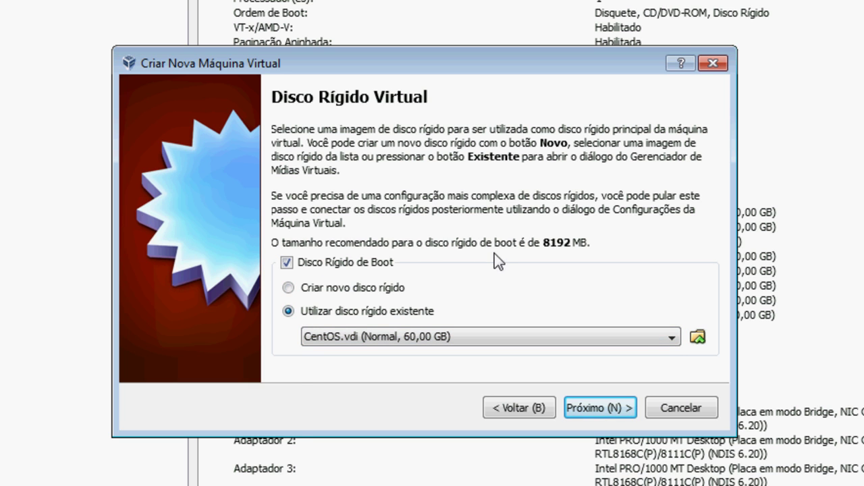
left_click(669, 339)
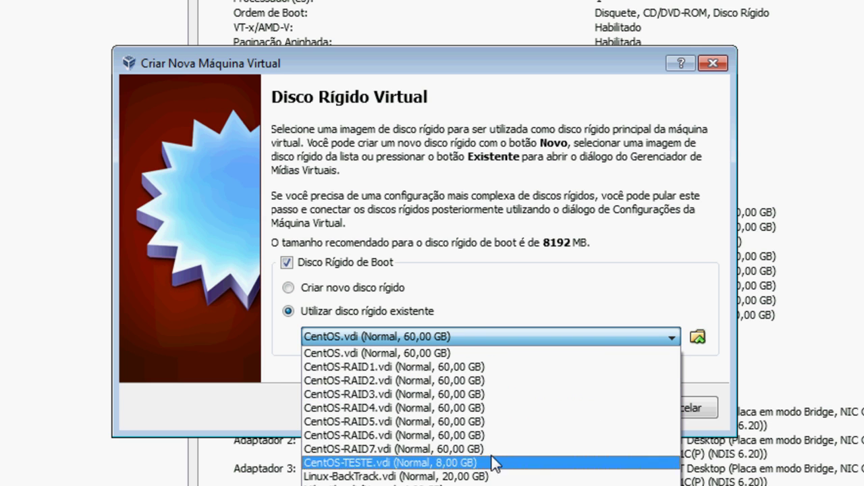
left_click(362, 256)
left_click(697, 337)
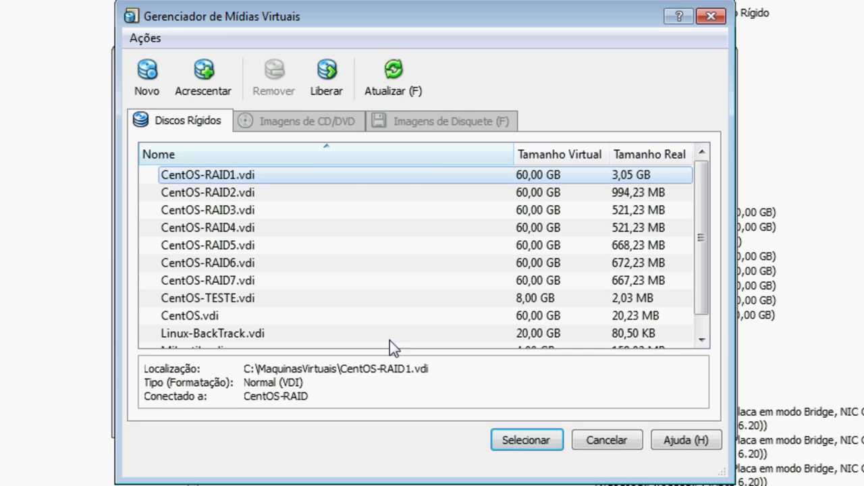
mouse_move(700, 249)
left_mouse_down()
mouse_move(699, 266)
mouse_move(703, 235)
left_mouse_up()
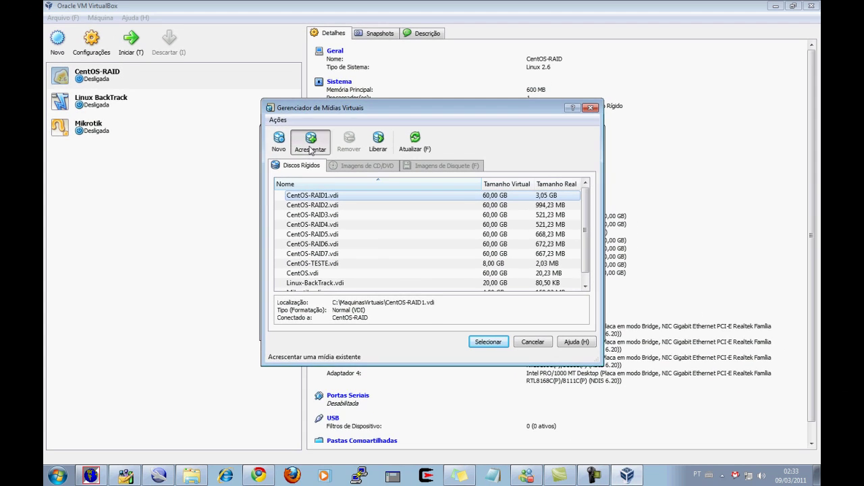
left_click(203, 77)
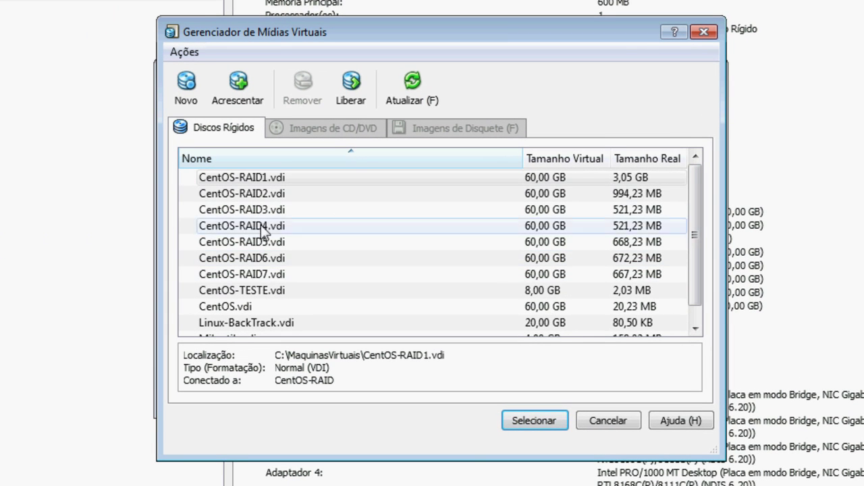
left_click_drag(698, 222, 695, 183)
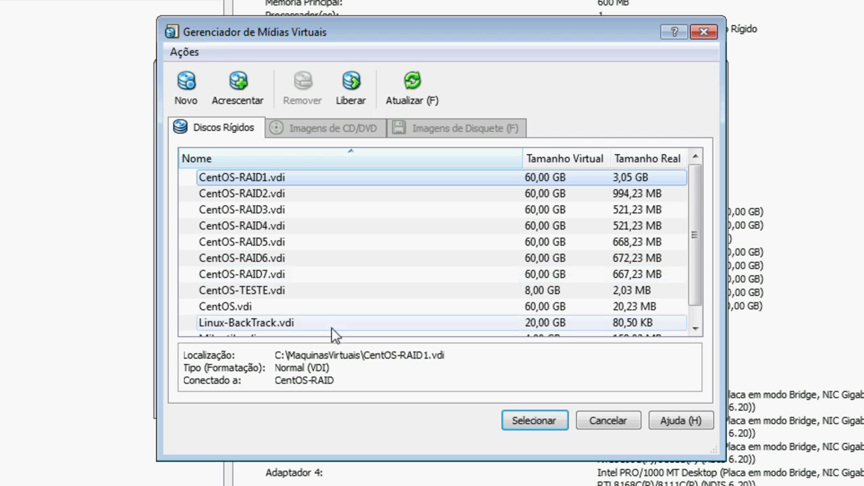
left_click(600, 420)
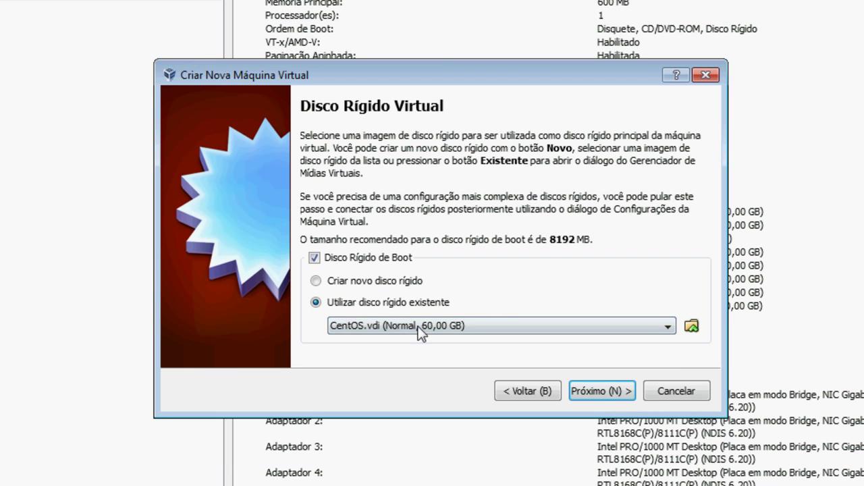
Choose to create a new boot hard disk with dynamically expanding storage
left_click(356, 281)
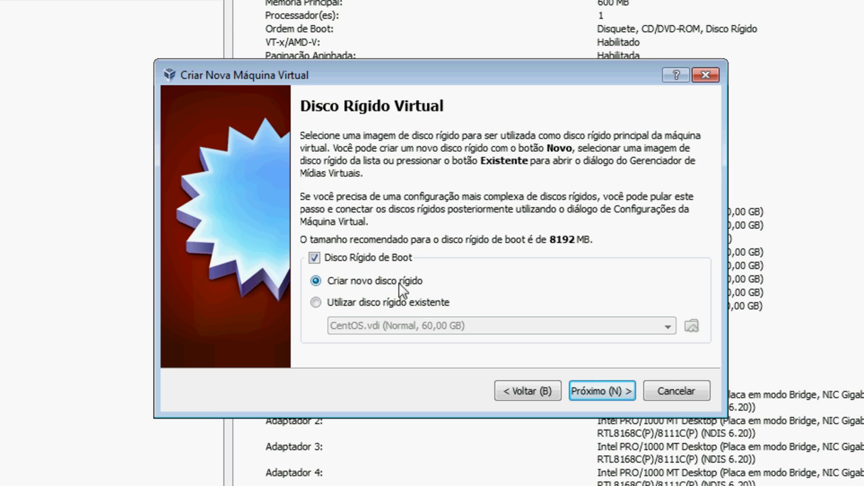
left_click(603, 391)
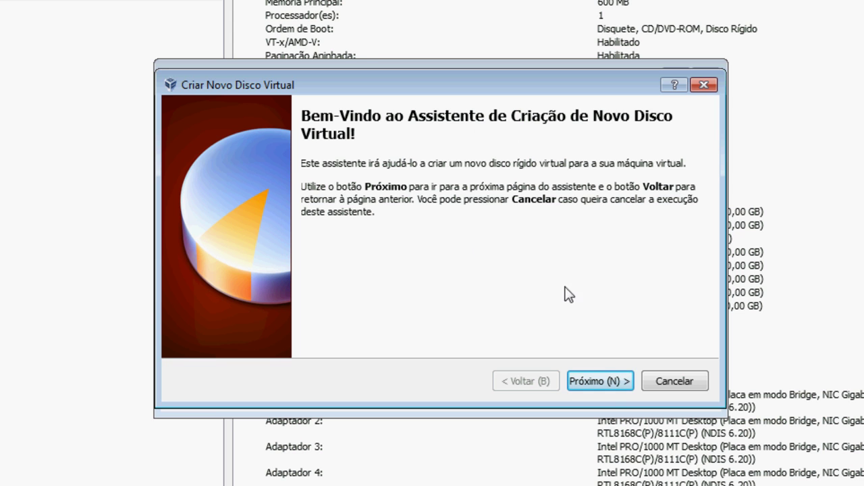
left_click(612, 382)
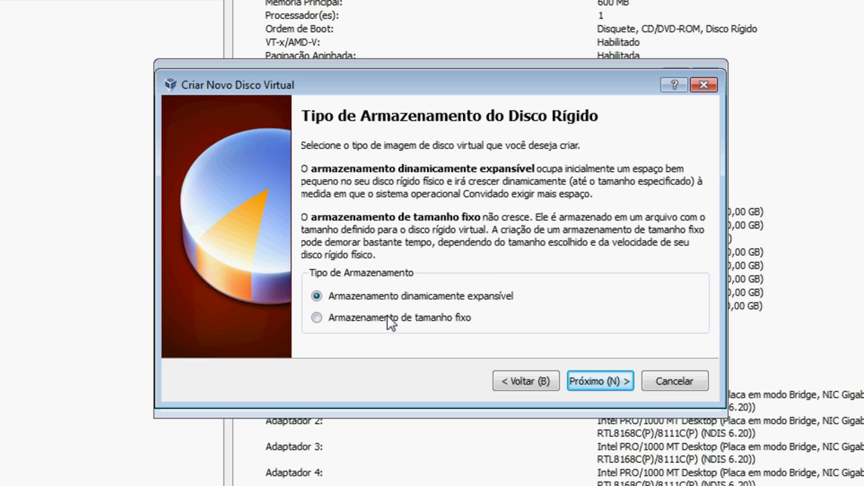
left_click(607, 380)
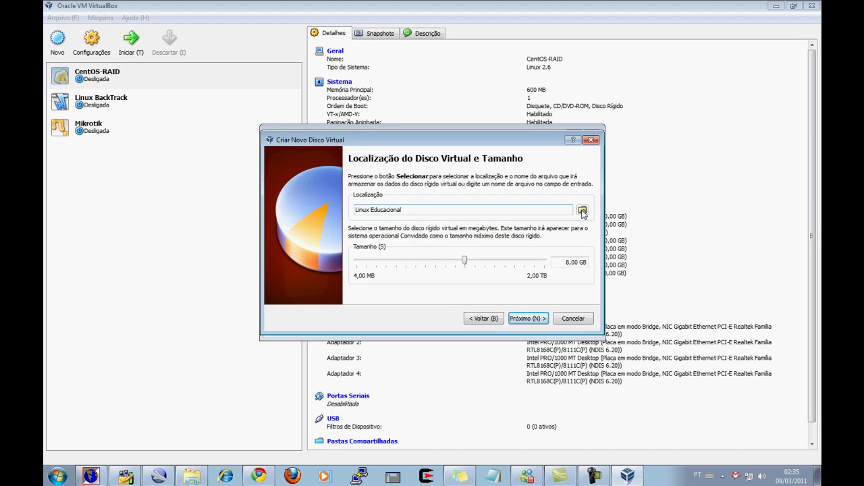
Set the new virtual disk's location to the MaquinasVirtuais folder on drive C:, keeping the file name Linux Educacional.vdi
left_click(623, 208)
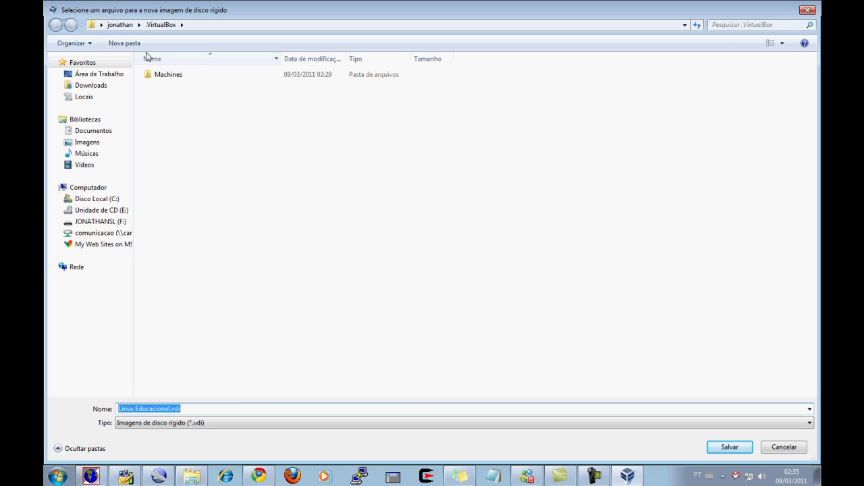
left_click(106, 202)
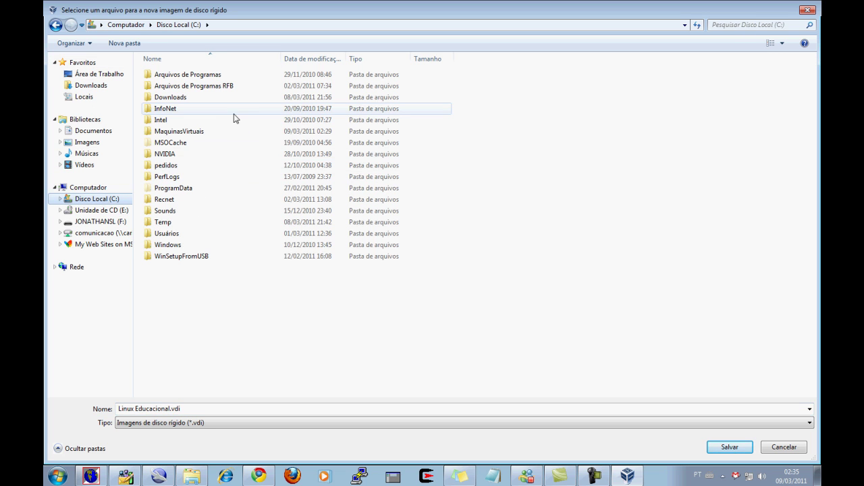
double_click(181, 134)
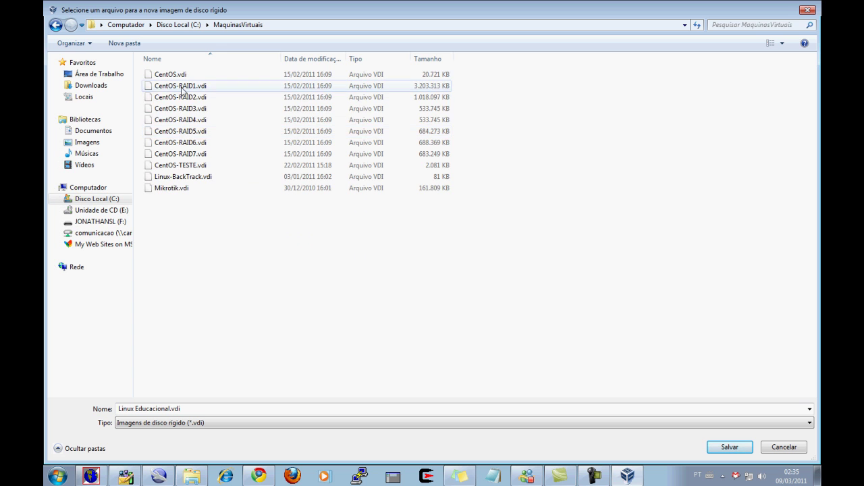
left_click(120, 408)
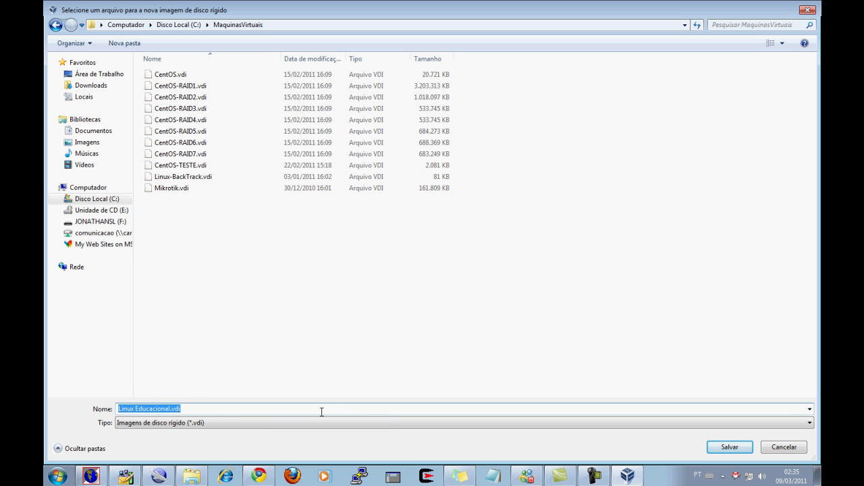
left_click(730, 447)
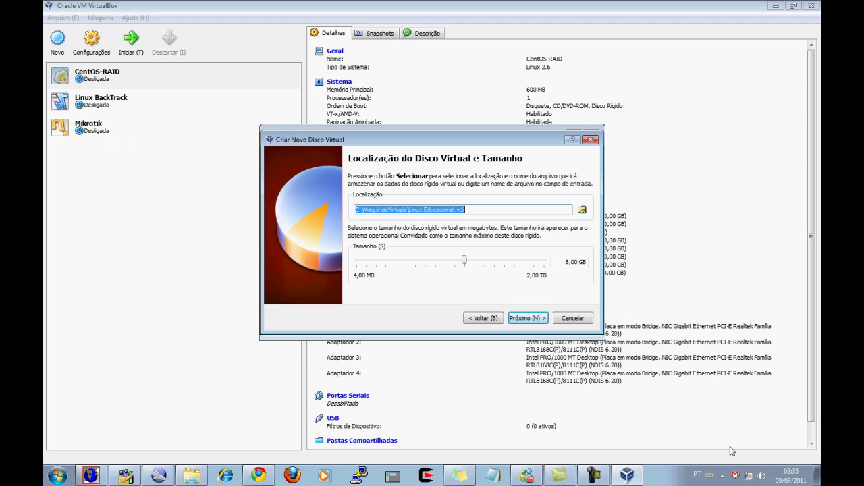
left_click(483, 210)
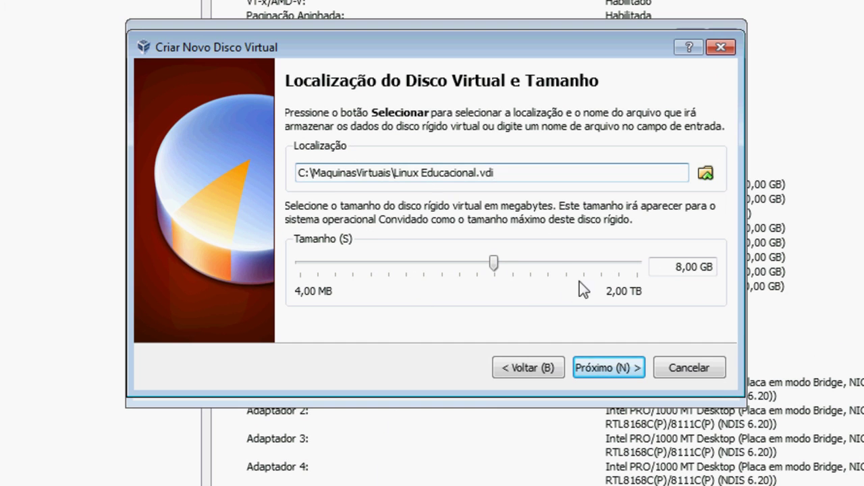
Set the virtual disk's size to 80 GB and finish creating the disk and the Linux Educacional machine
left_click(678, 268)
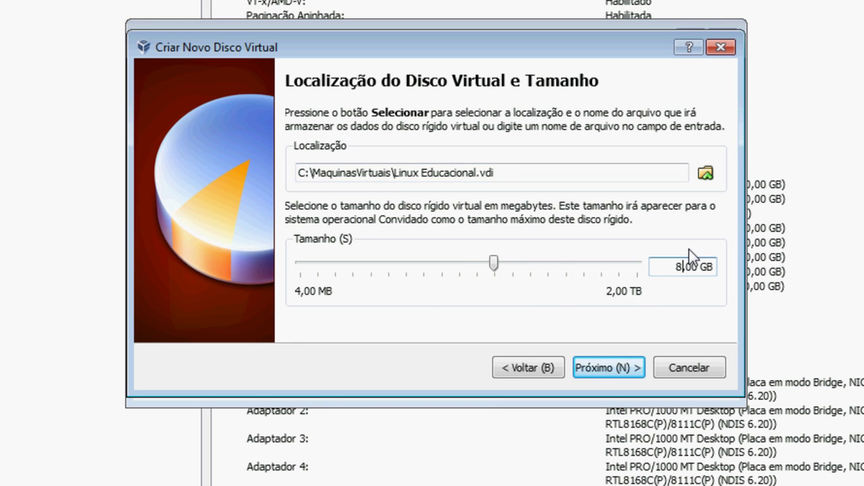
type("0")
left_click(617, 369)
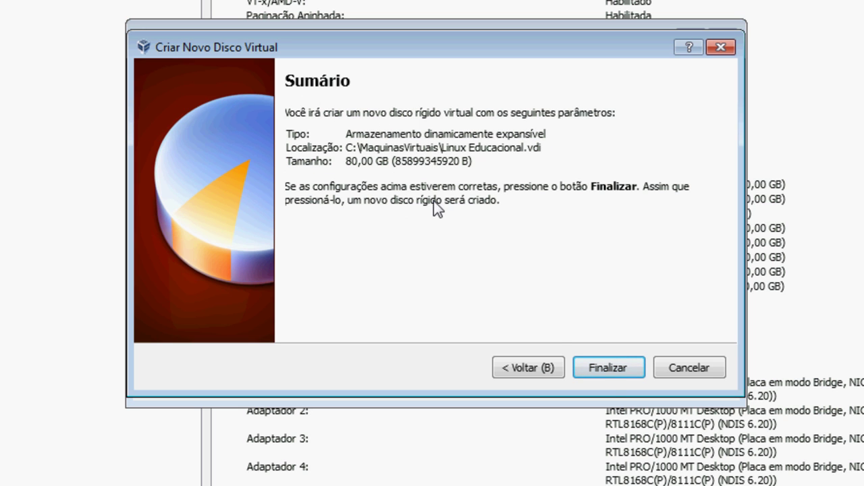
left_click(608, 371)
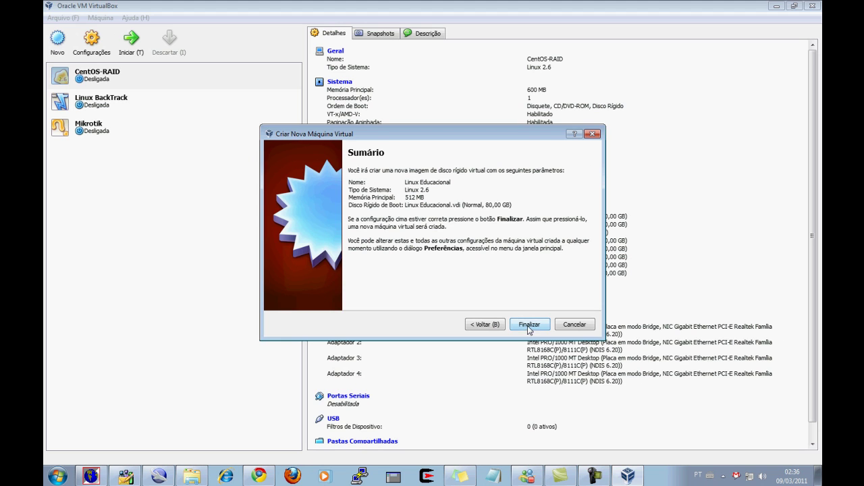
left_click(529, 325)
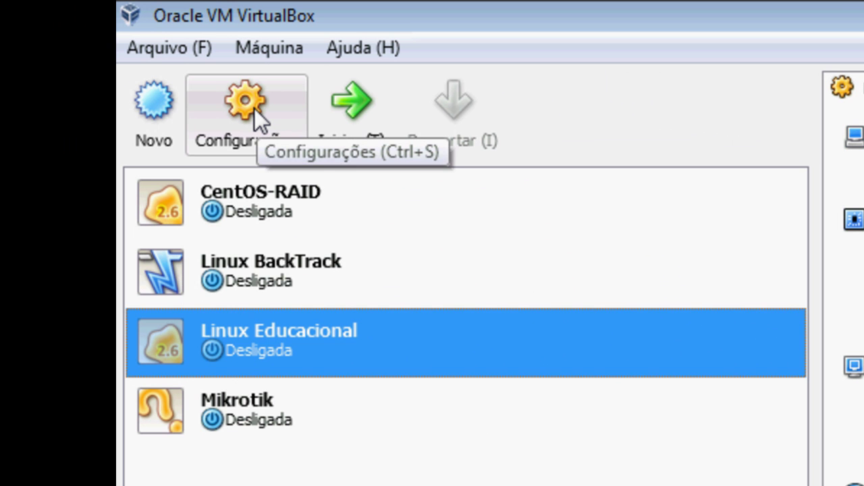
Open the Linux Educacional machine's settings and review its basic name, operating system and version options
left_click(254, 109)
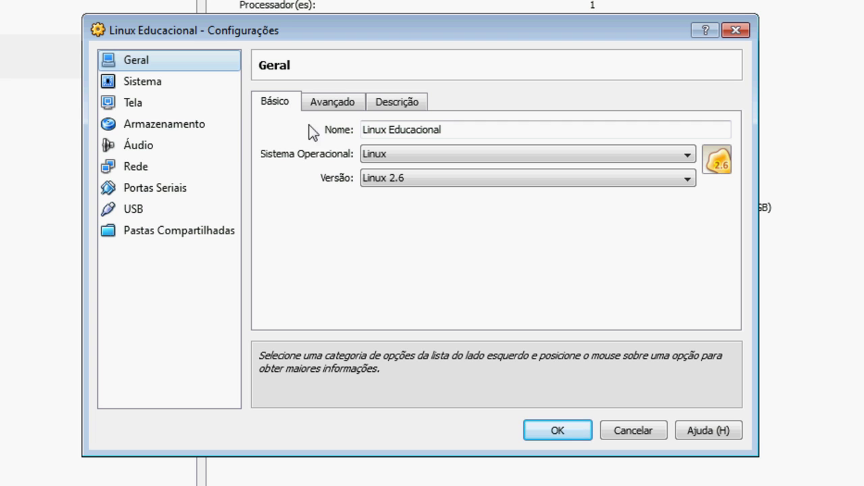
left_click_drag(459, 131, 361, 128)
left_click(459, 129)
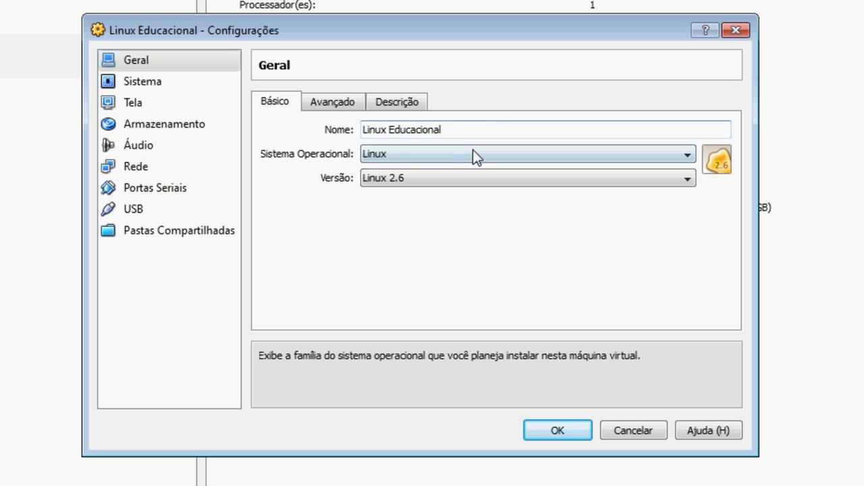
left_click(686, 154)
left_click(679, 177)
left_click(679, 177)
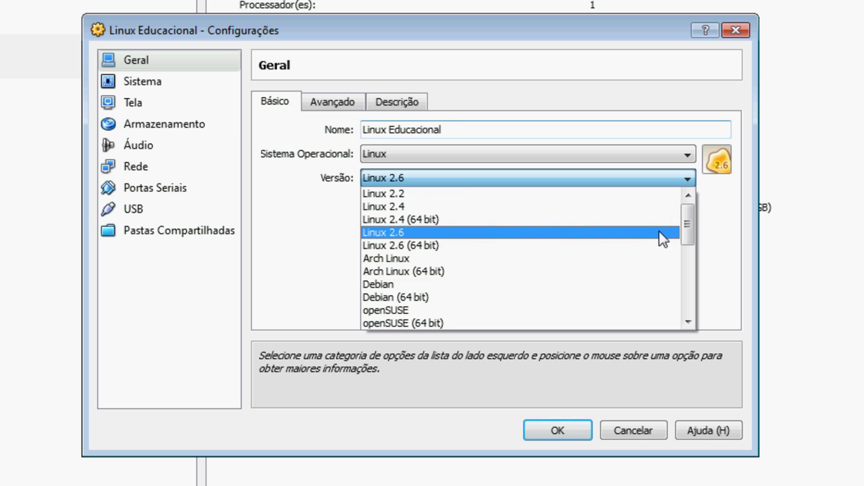
left_click(729, 244)
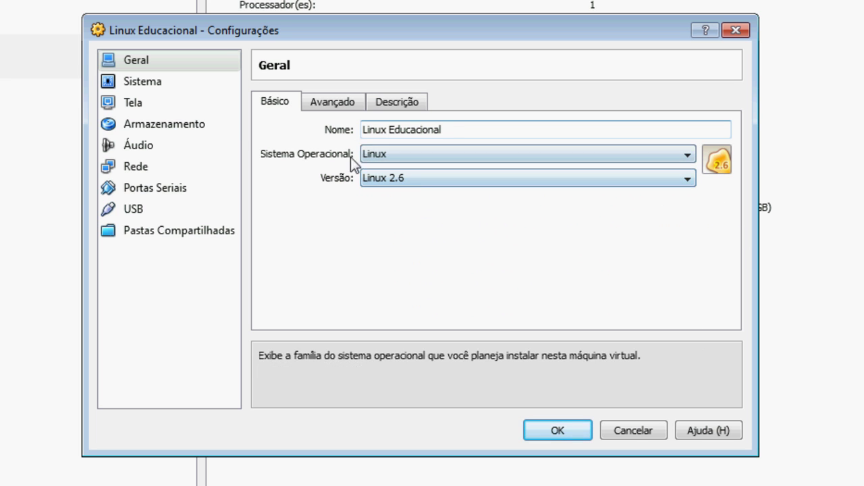
Review the general advanced and description settings, keeping the shared clipboard set to Bi-direcional
left_click(322, 104)
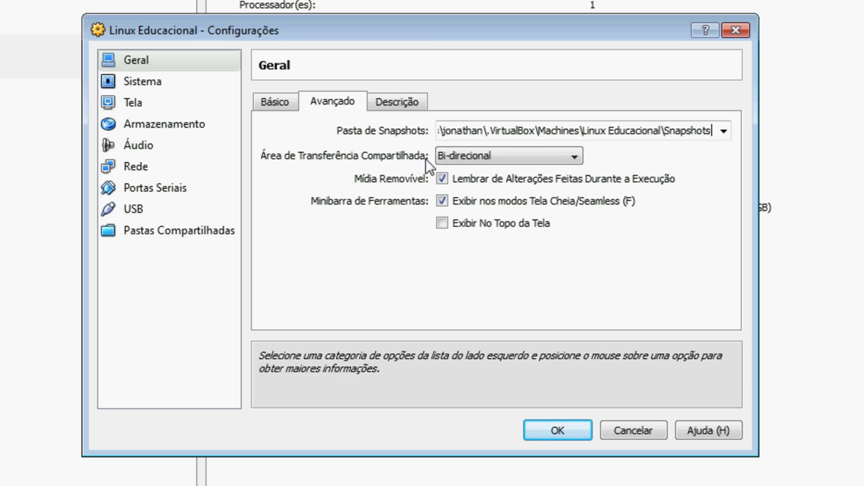
left_click(562, 158)
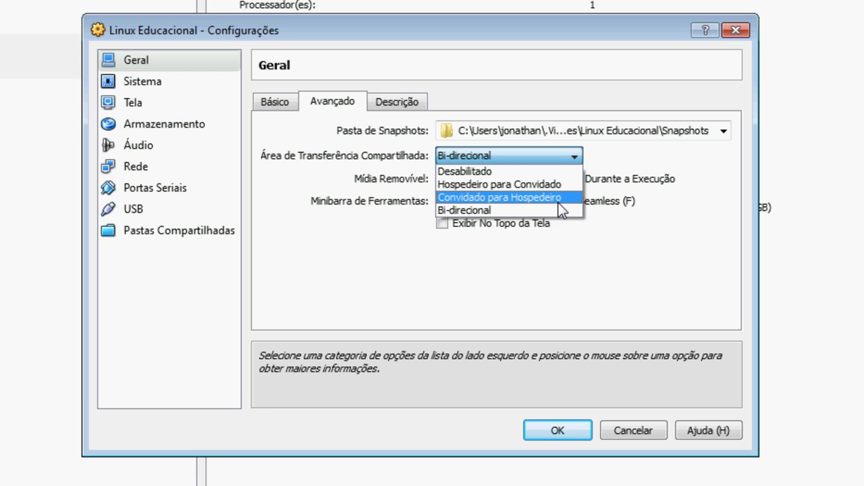
left_click(527, 209)
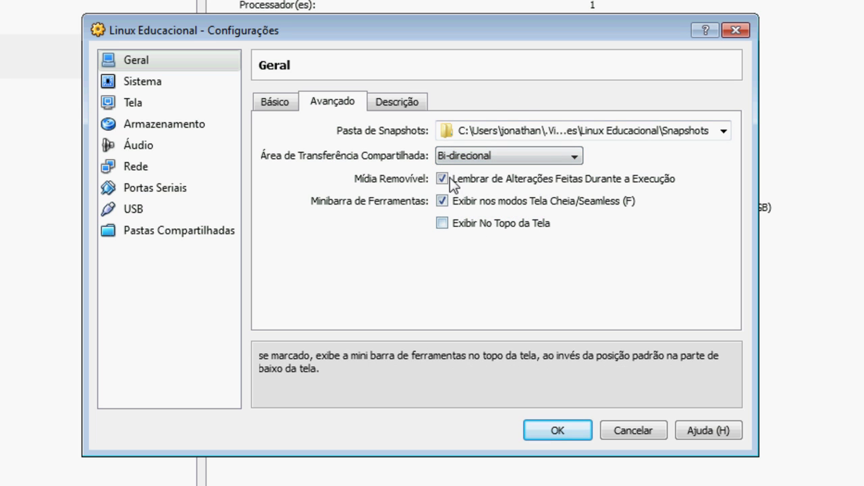
left_click(388, 104)
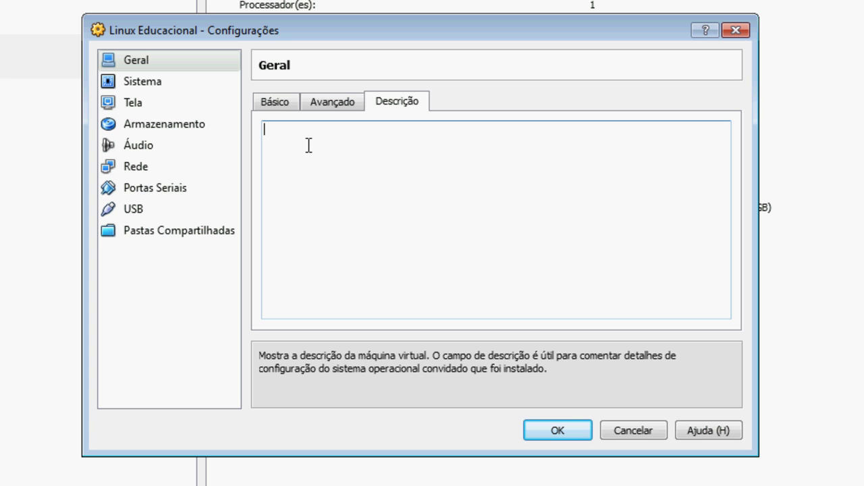
left_click(277, 103)
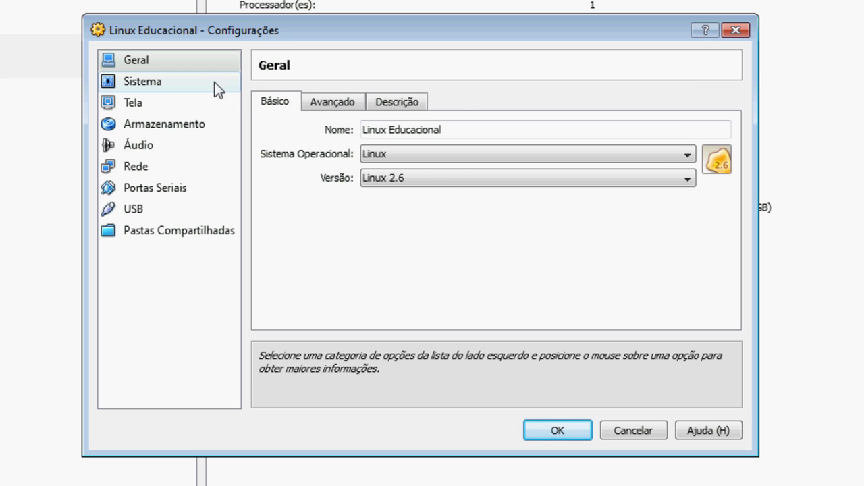
Disable the Disquete entry in the machine's system boot order
left_click(188, 81)
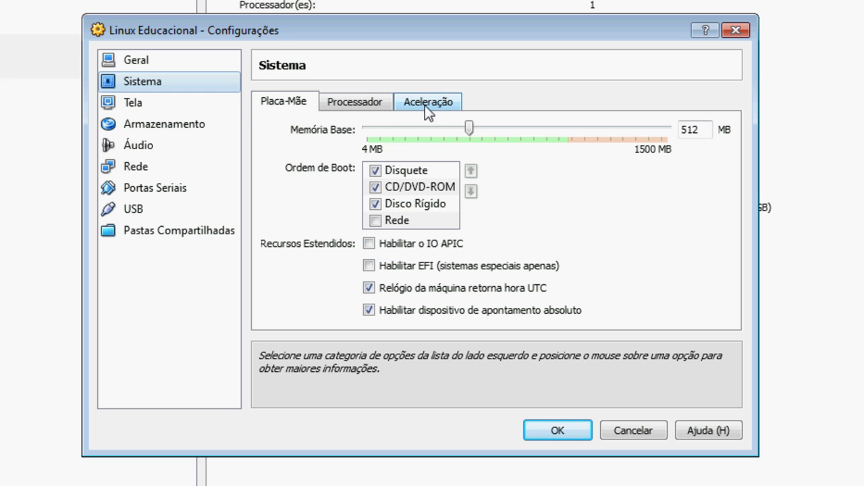
left_click_drag(698, 129, 683, 131)
left_click(700, 129)
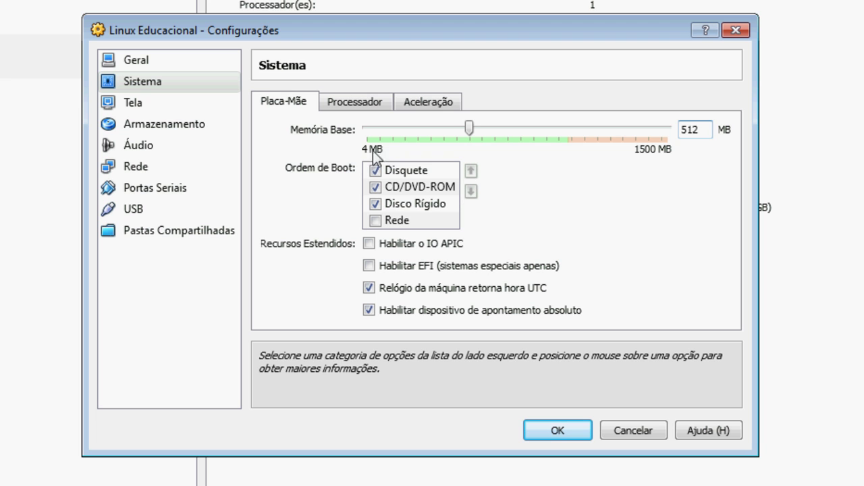
left_click(375, 171)
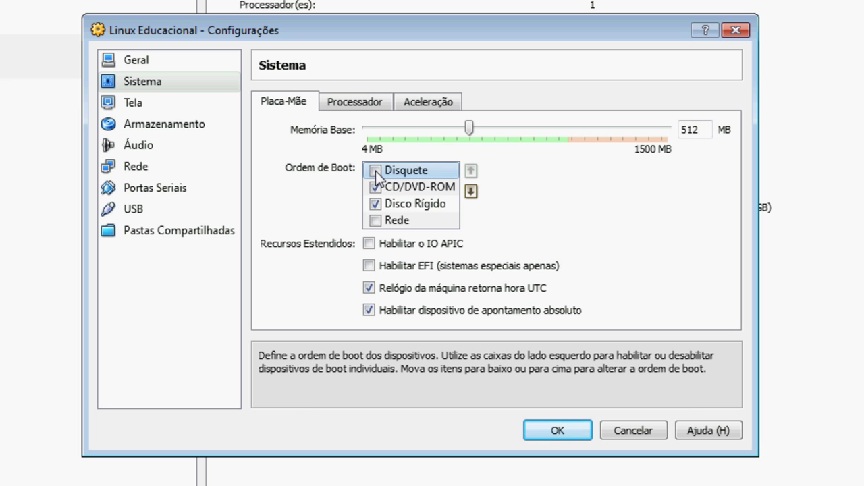
left_click(433, 190)
left_click(435, 201)
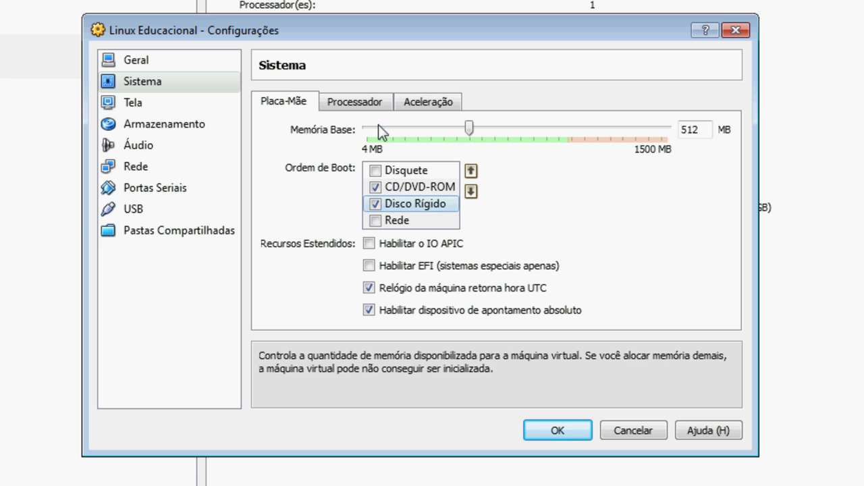
Examine the machine's processor and hardware acceleration options and return to the motherboard settings
left_click(335, 103)
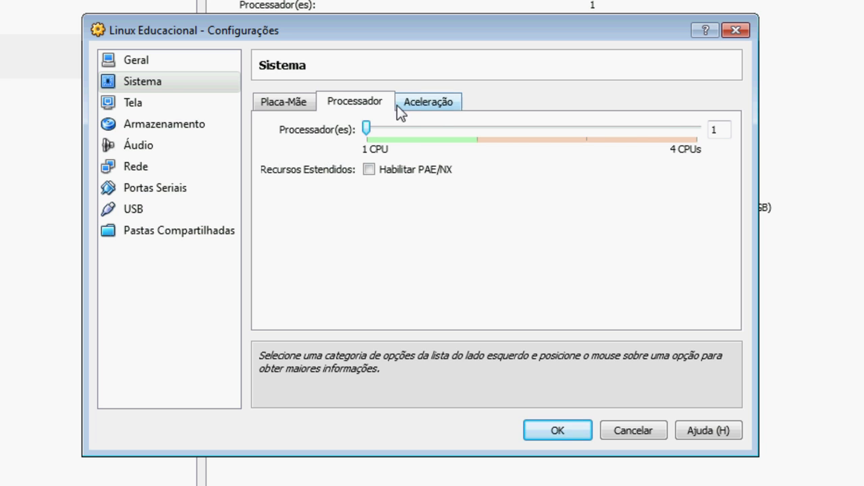
left_click(426, 102)
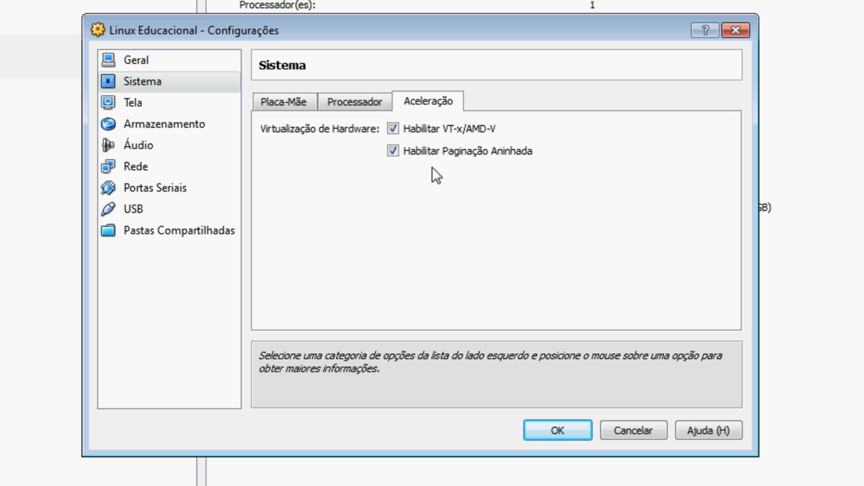
left_click(289, 102)
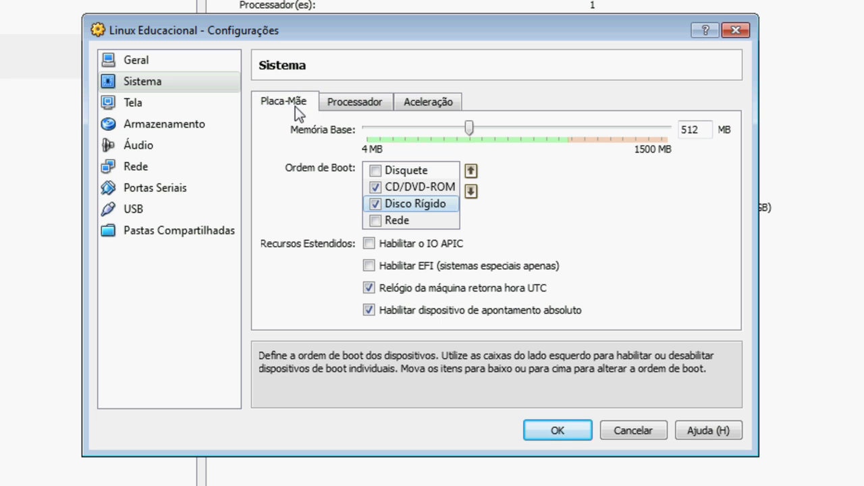
Try lowering the machine's video memory to 4 MB in the display settings and set it back to 6 MB
left_click(133, 104)
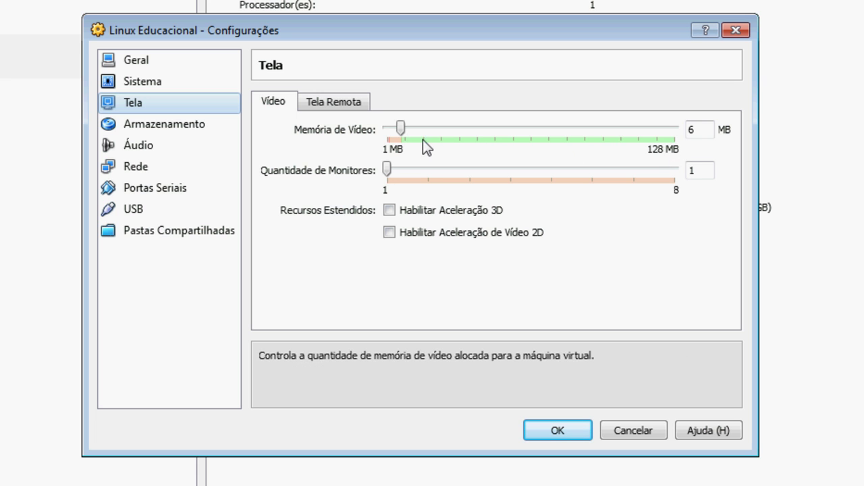
double_click(693, 130)
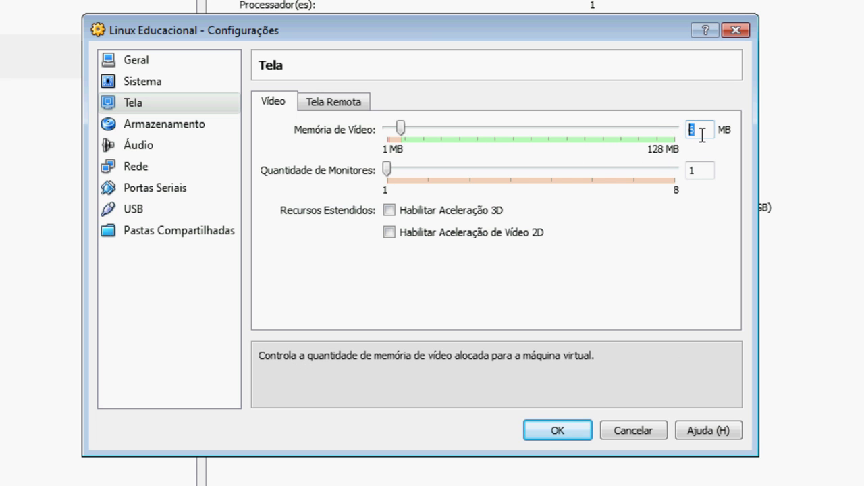
mouse_move(402, 131)
left_mouse_down()
mouse_move(441, 129)
mouse_move(404, 135)
left_mouse_up()
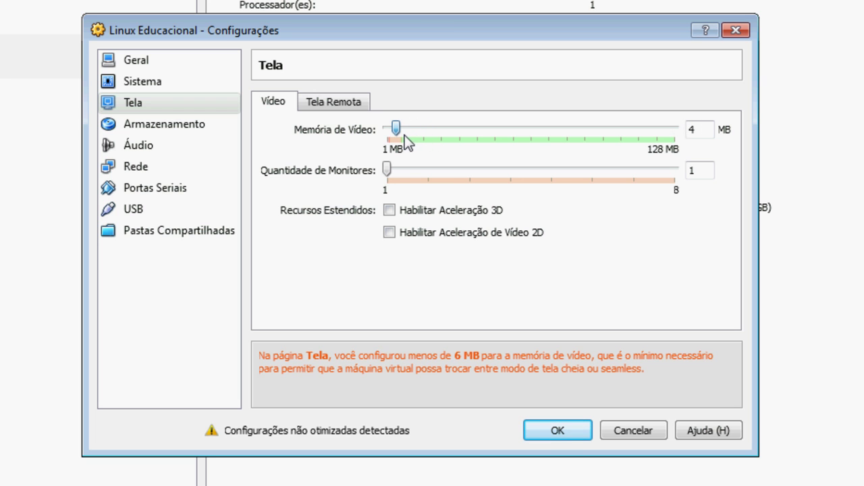
double_click(692, 129)
type("6")
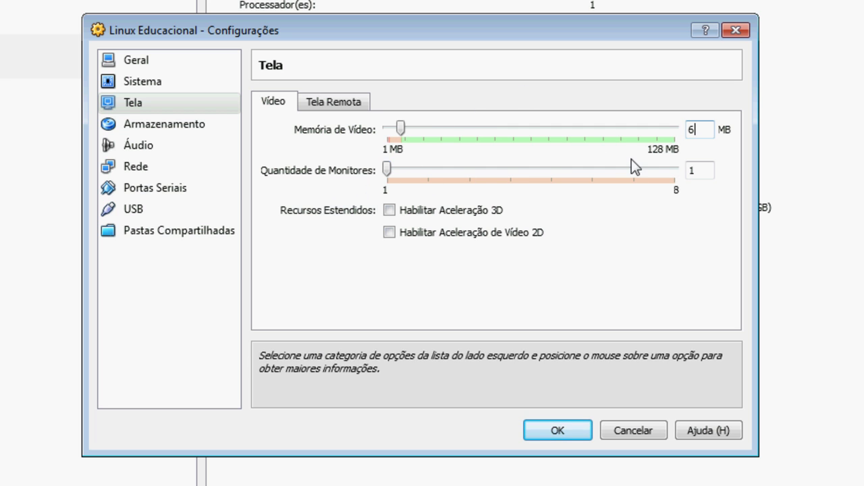
Try enabling the remote display server, look through its port and authentication method options, and disable the server again
left_click(325, 103)
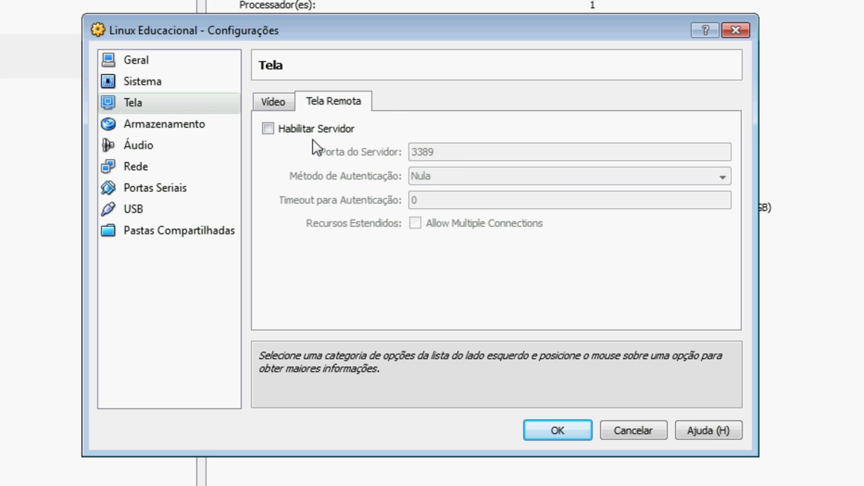
left_click(307, 129)
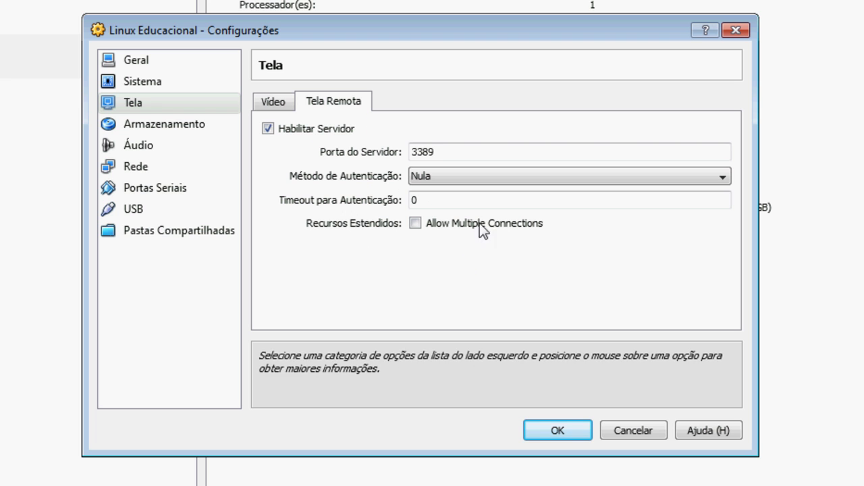
left_click_drag(446, 151, 410, 151)
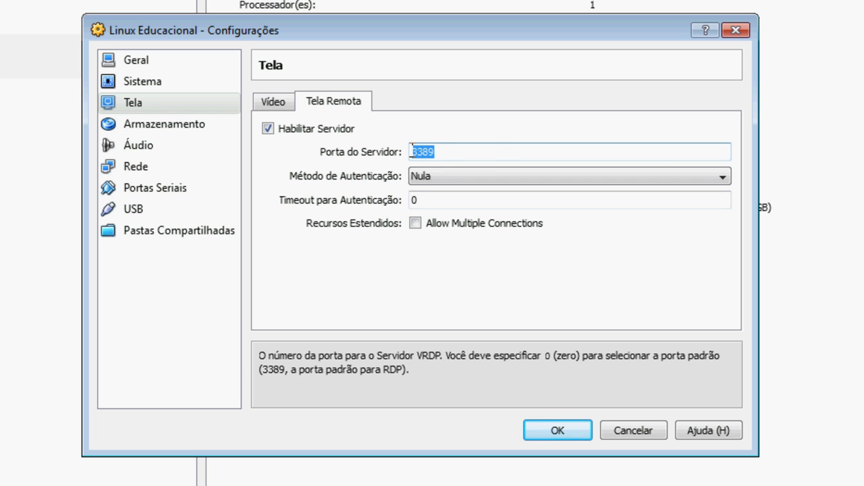
left_click(488, 150)
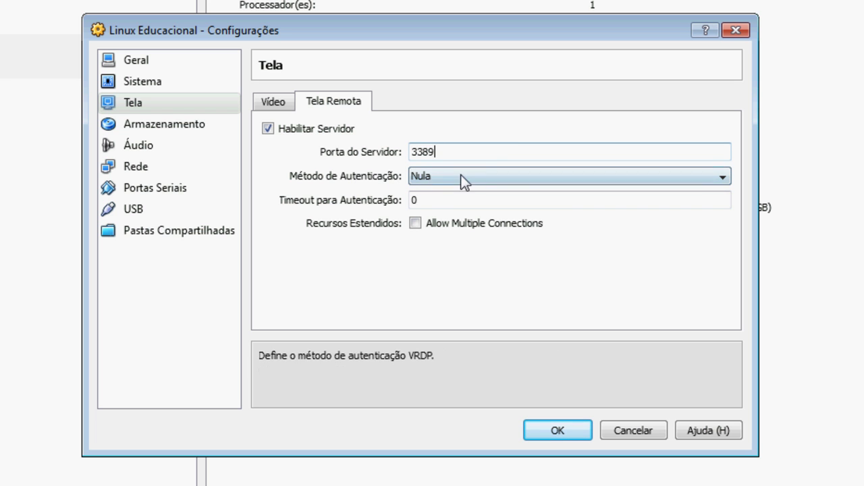
left_click(508, 175)
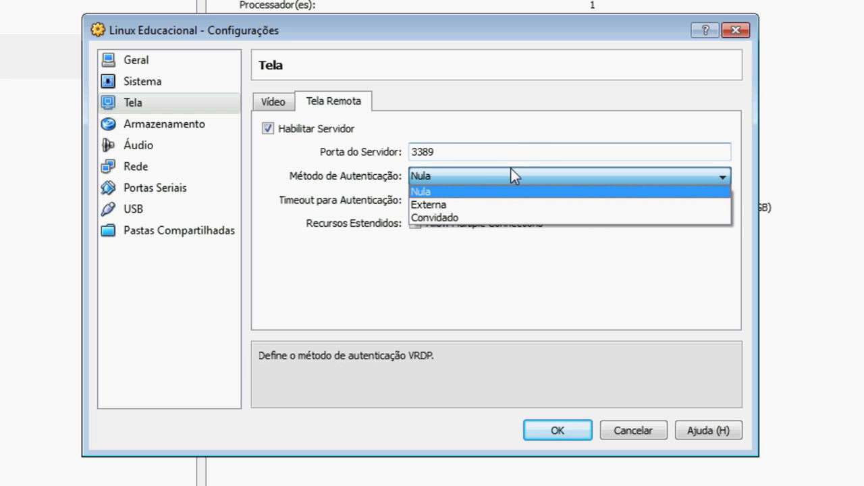
left_click(512, 170)
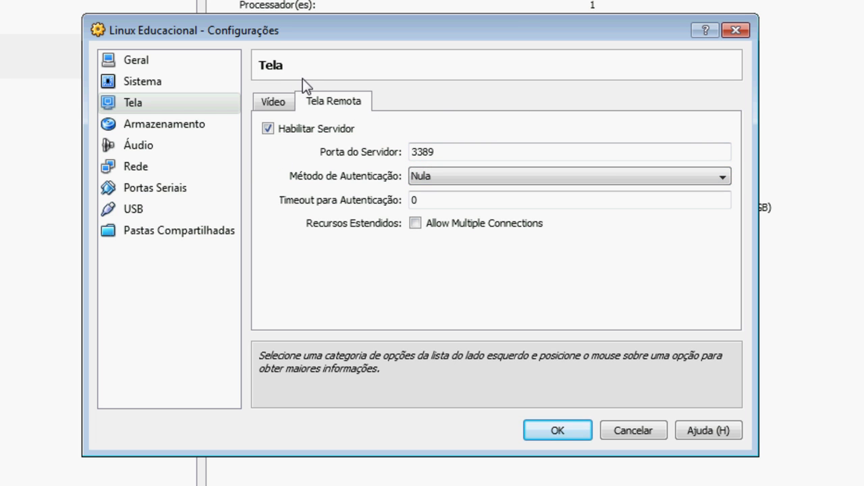
left_click(298, 129)
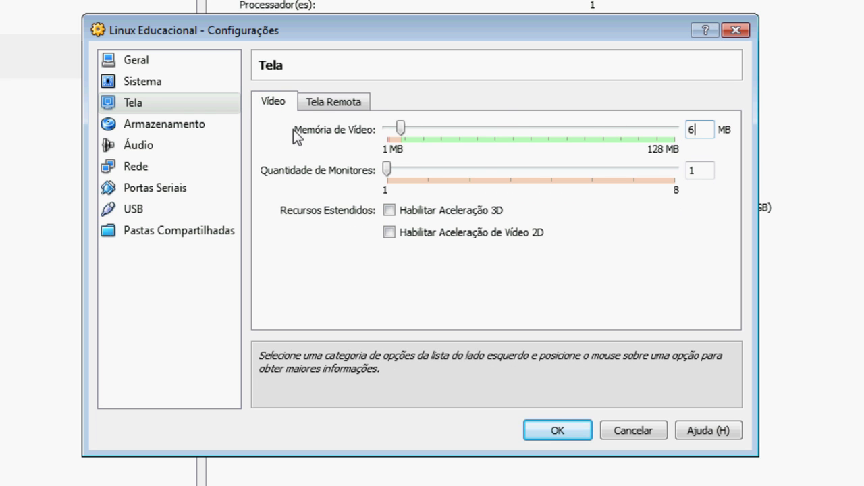
Examine the machine's storage tree, comparing the IDE controller, its empty CD/DVD drive and the SATA controller
left_click(146, 126)
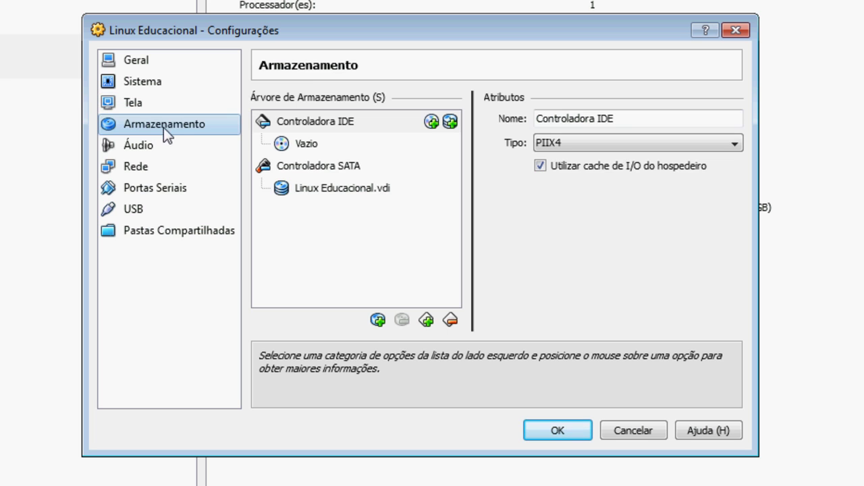
left_click(306, 144)
left_click(339, 123)
left_click(330, 148)
left_click(336, 124)
left_click(328, 141)
left_click(328, 165)
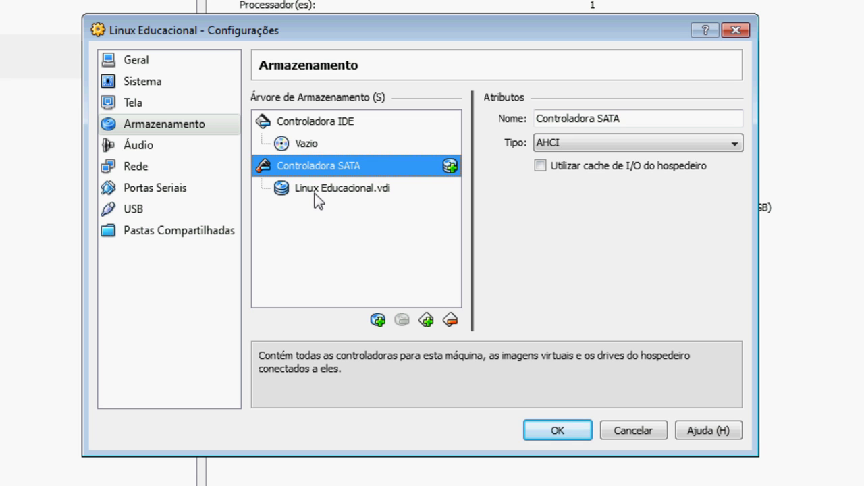
left_click(322, 123)
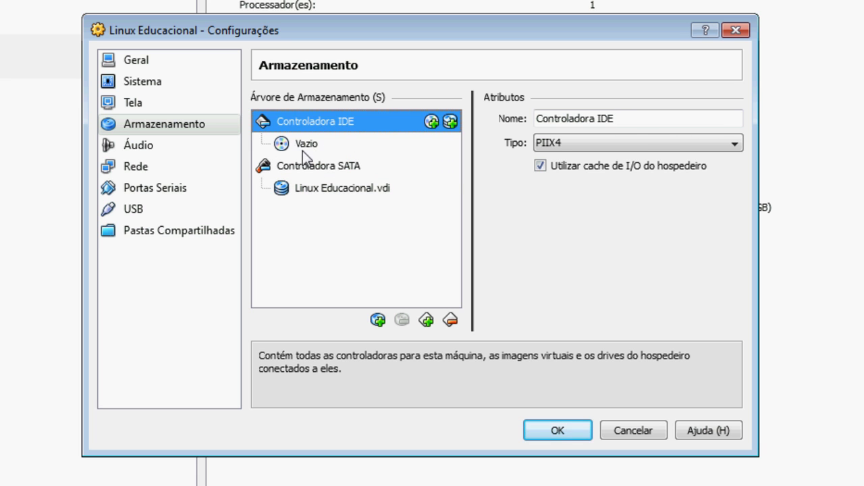
Add the disc image C:\Downloads\le3-dvd.iso to the virtual media and load it into the empty IDE CD/DVD drive
left_click(300, 147)
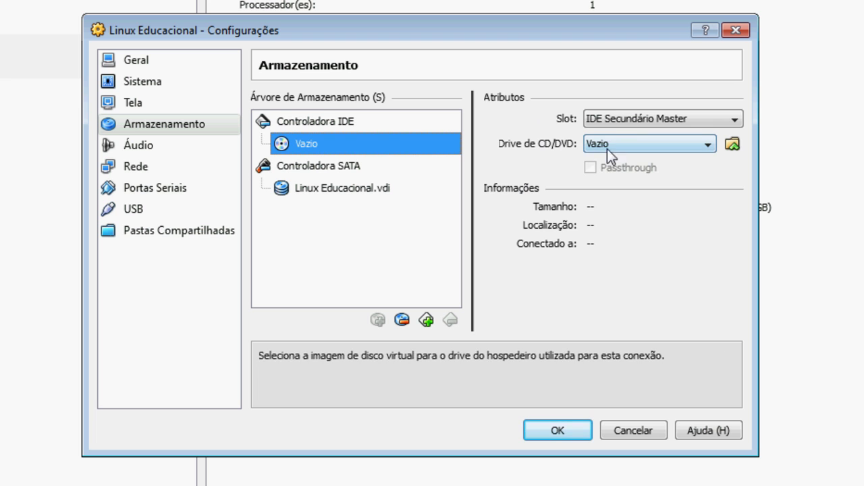
left_click(677, 146)
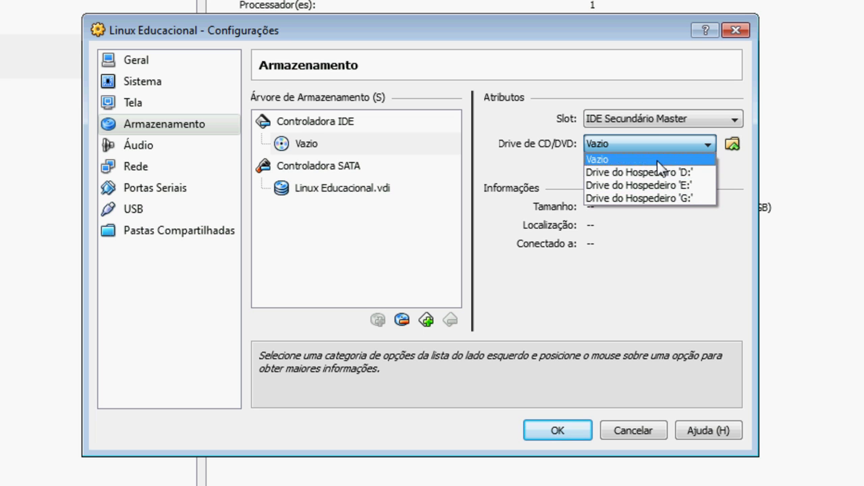
left_click(733, 145)
left_click(734, 146)
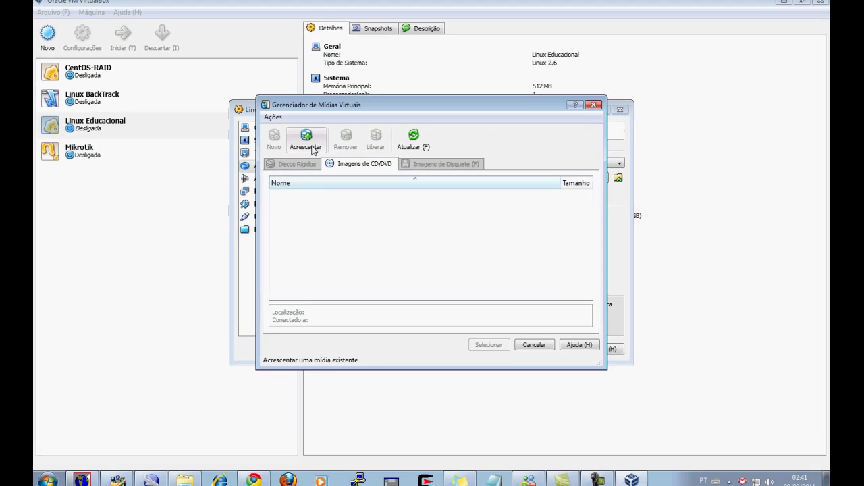
left_click(312, 148)
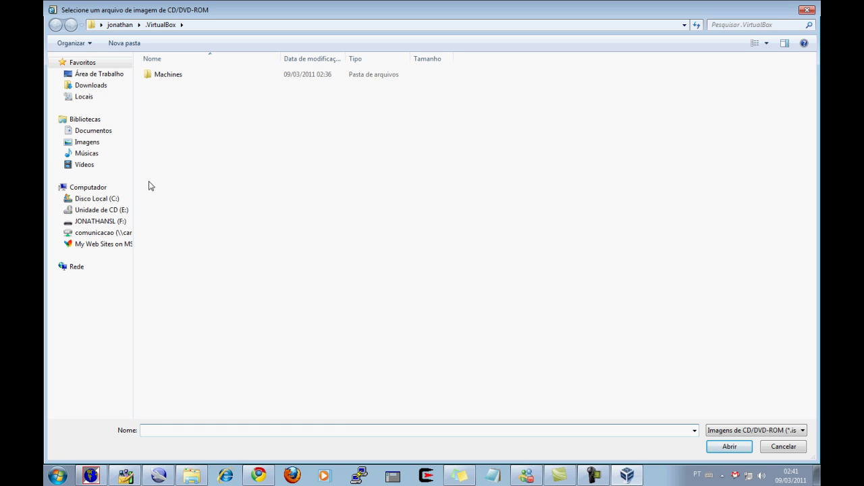
left_click(95, 202)
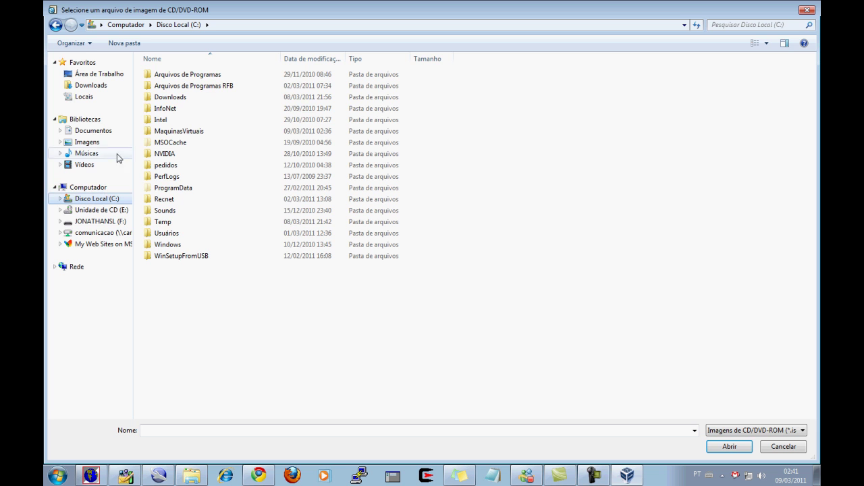
left_click(171, 98)
double_click(171, 99)
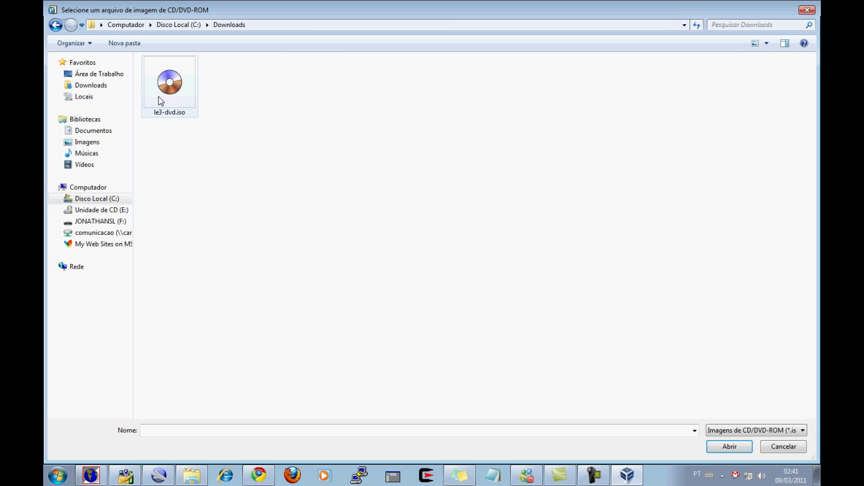
double_click(162, 95)
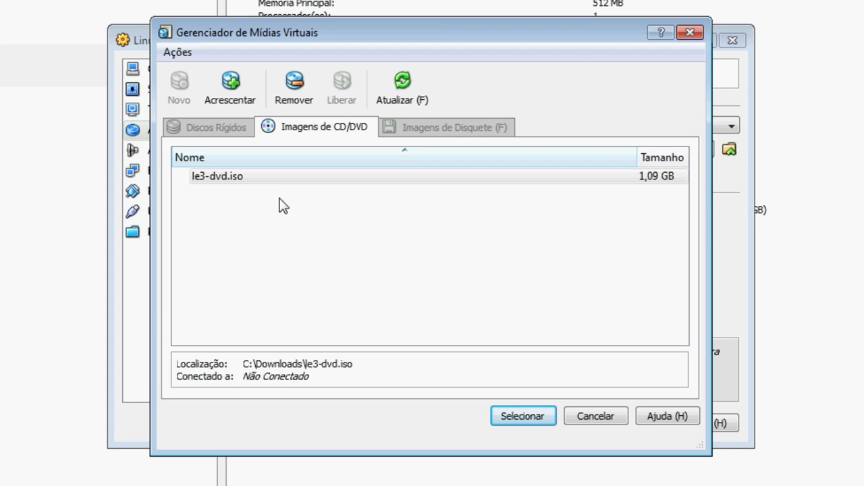
left_click(512, 418)
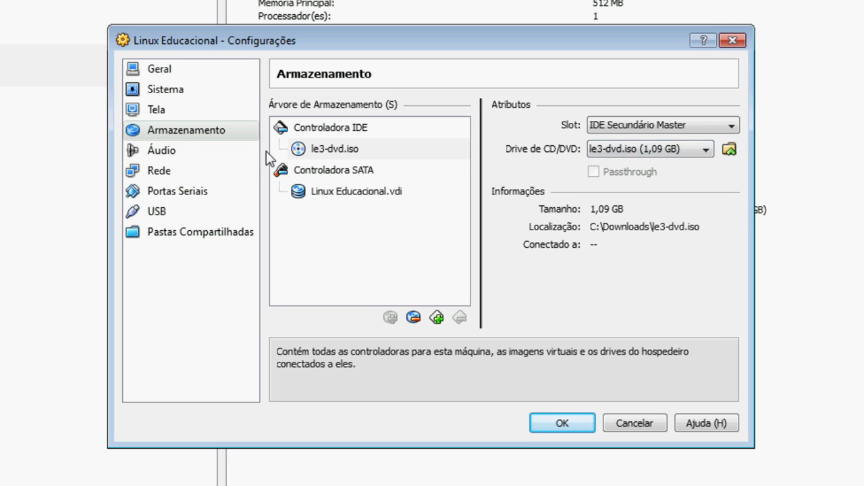
Review the attributes of the le3-dvd.iso drive, both storage controllers and the Linux Educacional.vdi disk
left_click(330, 151)
left_click(335, 127)
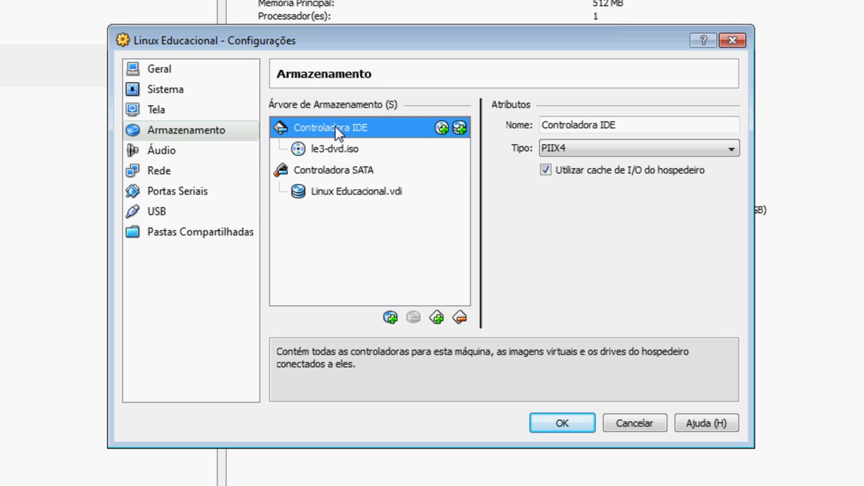
left_click(333, 177)
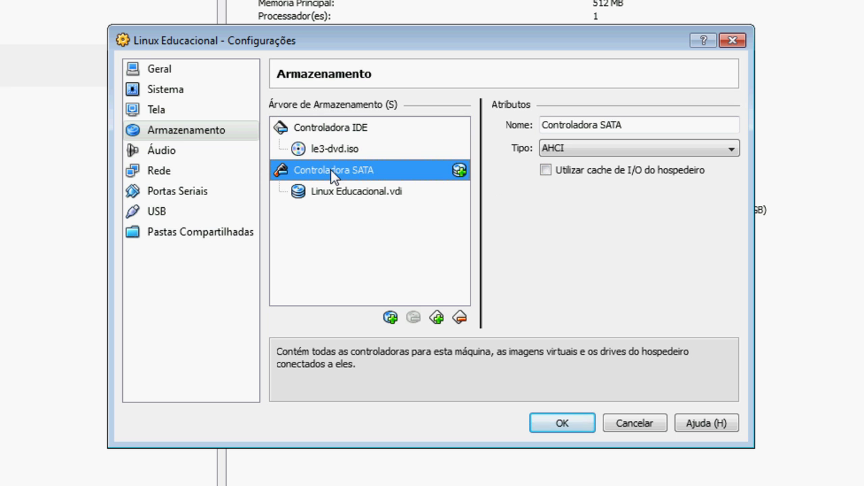
left_click(360, 194)
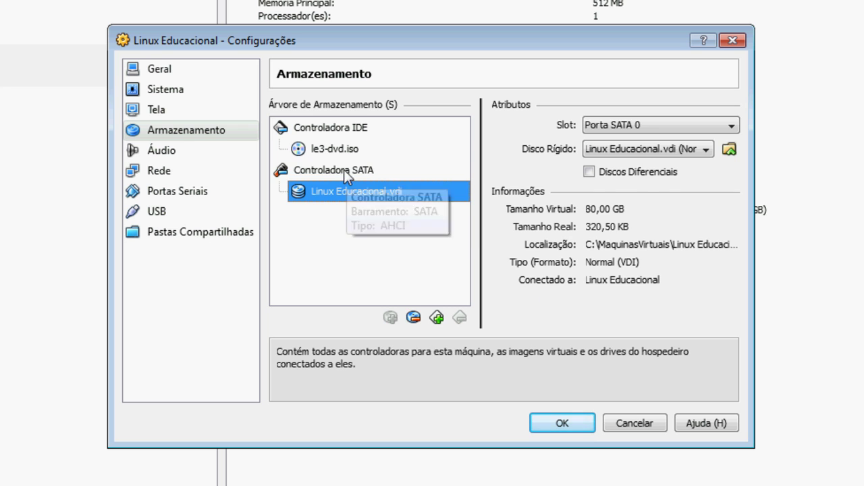
Try attaching a second hard disk to the SATA controller and look through the disk images offered for it
left_click(327, 174)
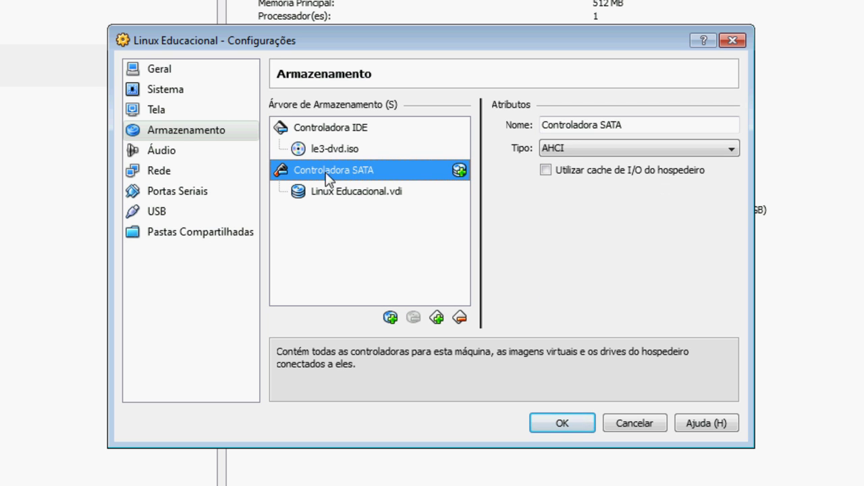
left_click(390, 320)
left_click(331, 213)
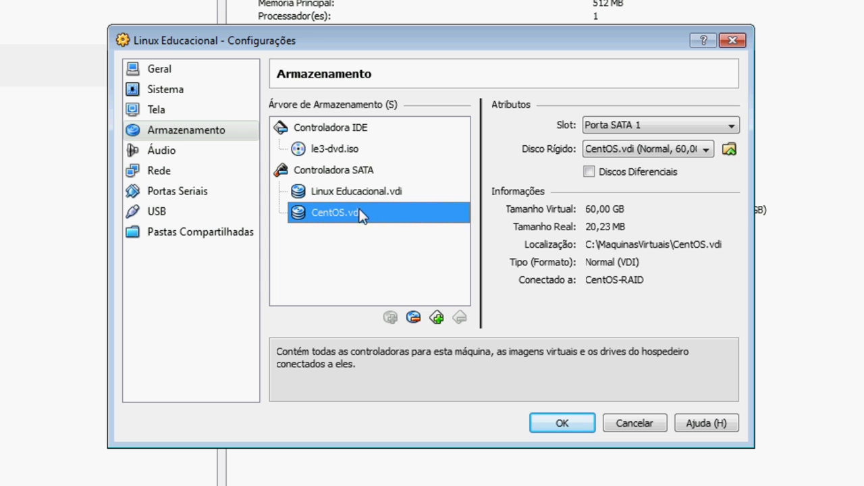
left_click(666, 149)
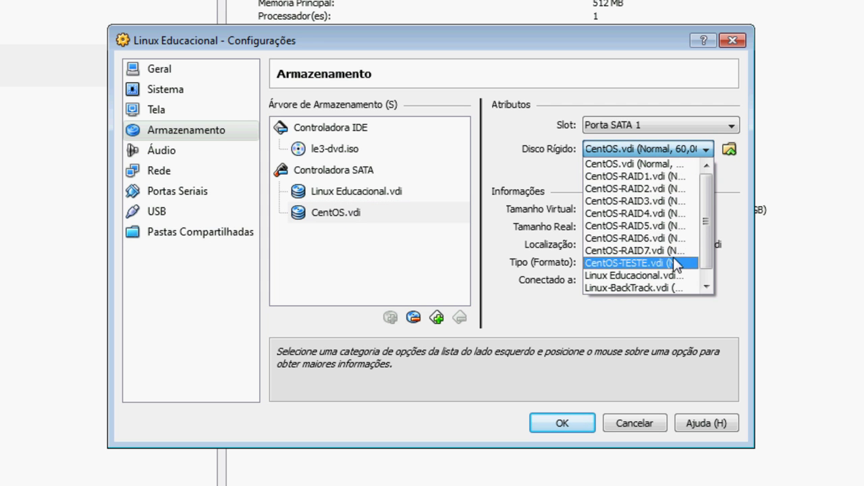
left_click_drag(709, 212, 698, 167)
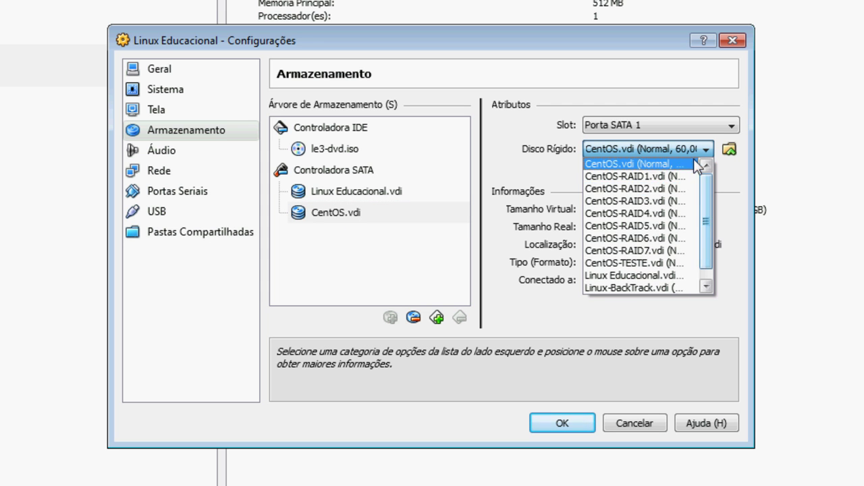
left_click_drag(706, 225, 706, 272)
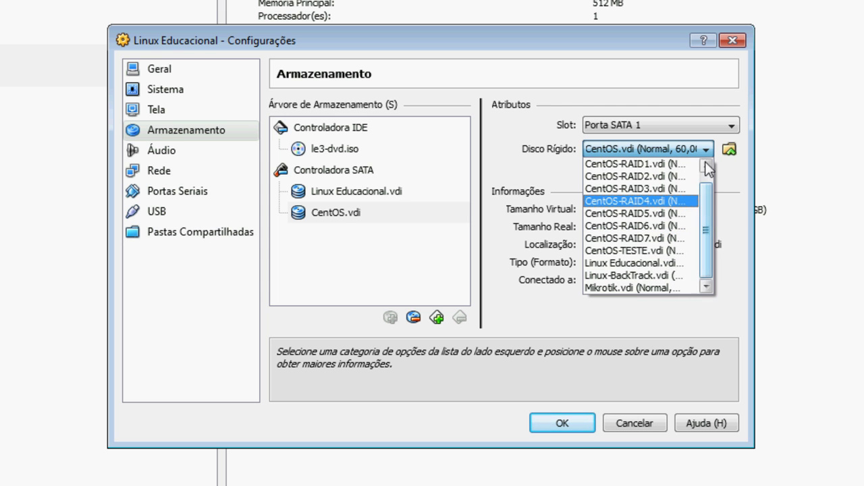
Browse the registered hard disk images for the second SATA disk in the media manager and leave it without selecting one
left_click(729, 150)
left_click(729, 150)
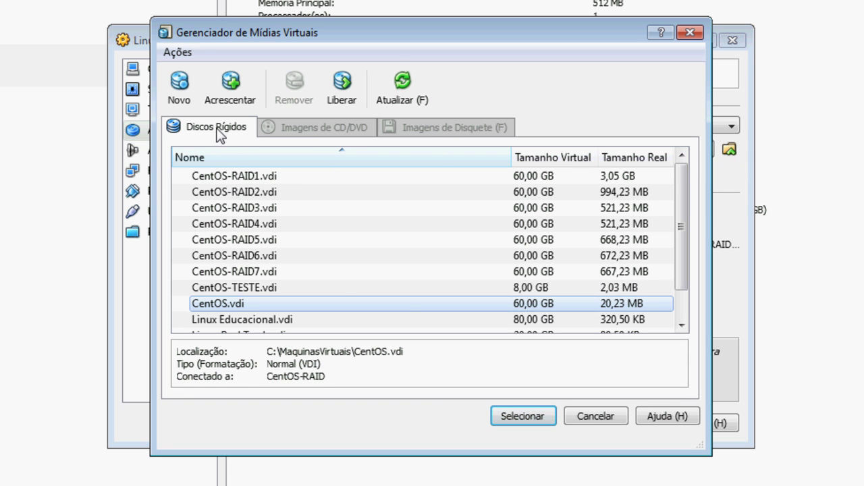
left_click(223, 272)
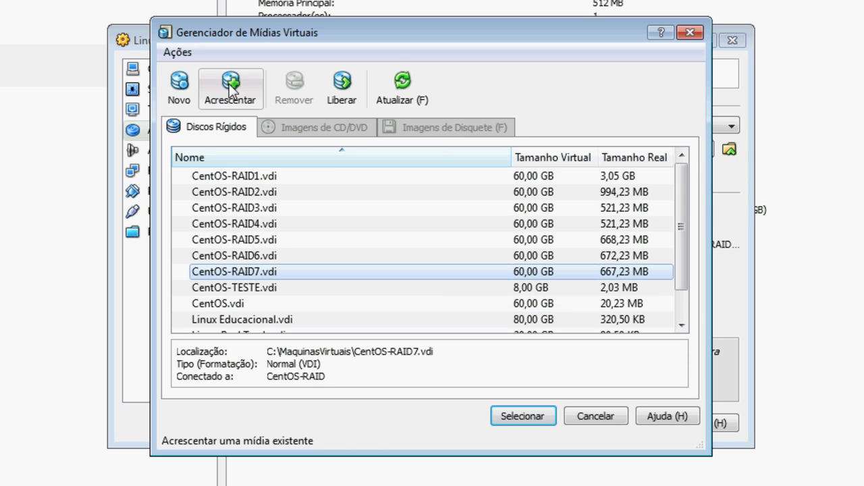
left_click(599, 425)
left_click(371, 212)
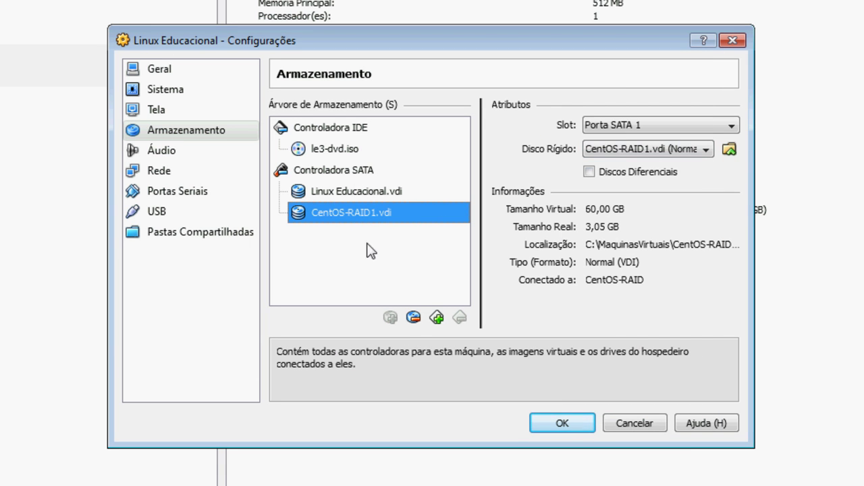
Remove the extra CentOS-RAID1.vdi disk from the SATA controller
left_click(340, 174)
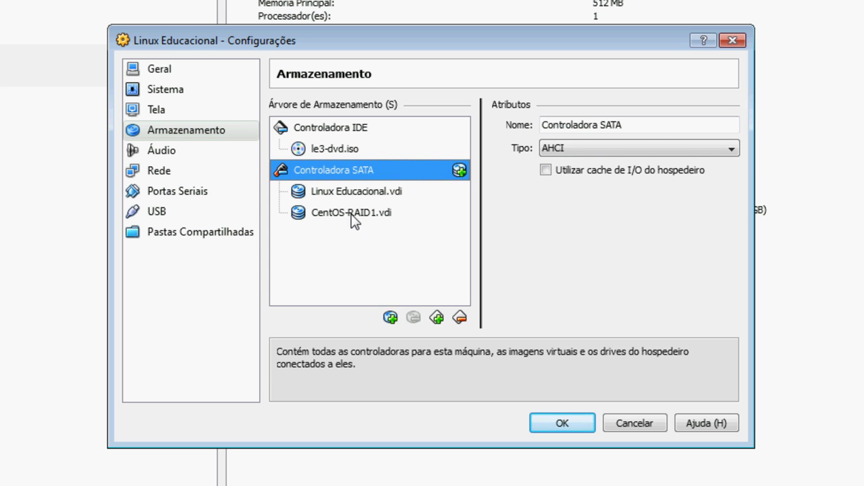
left_click(354, 215)
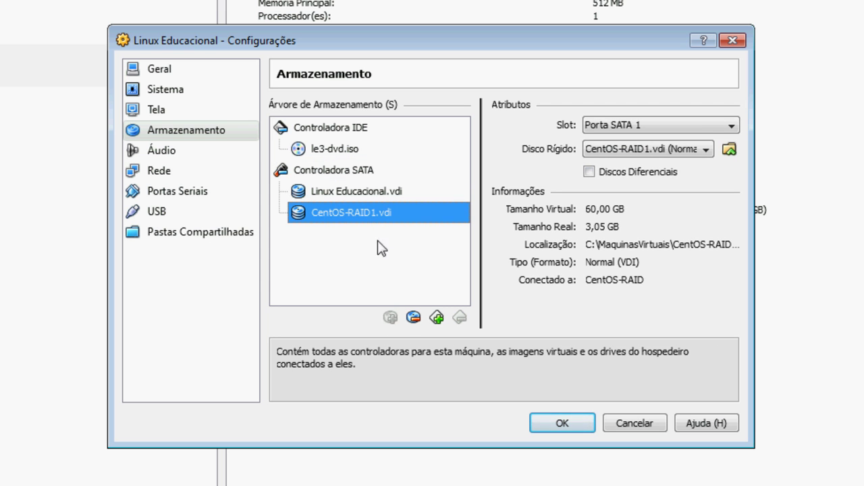
left_click(414, 319)
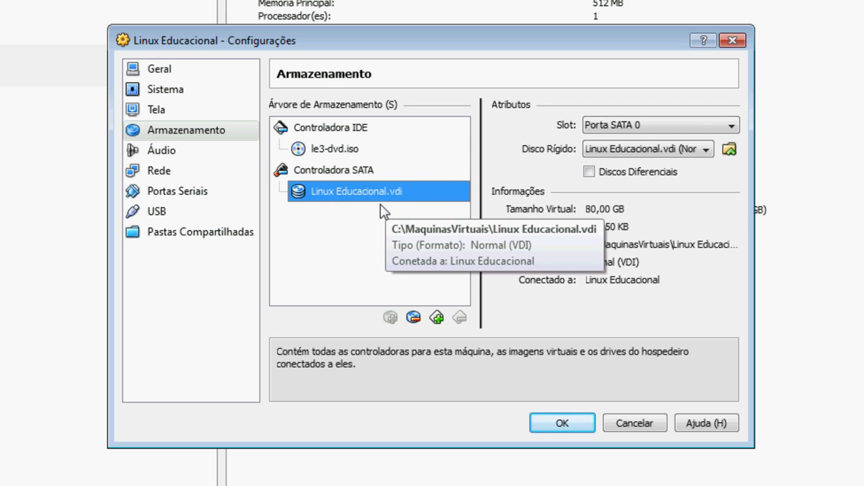
Review the machine's audio settings and the configuration of its four network adapters
left_click(173, 153)
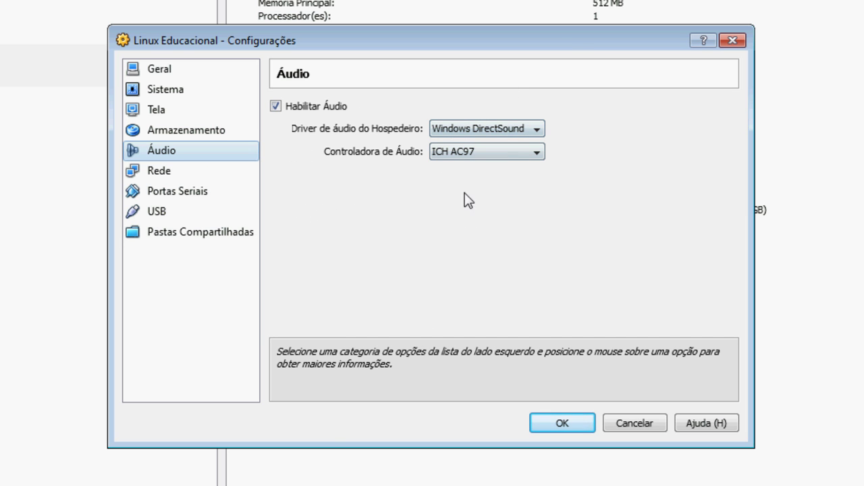
left_click(220, 173)
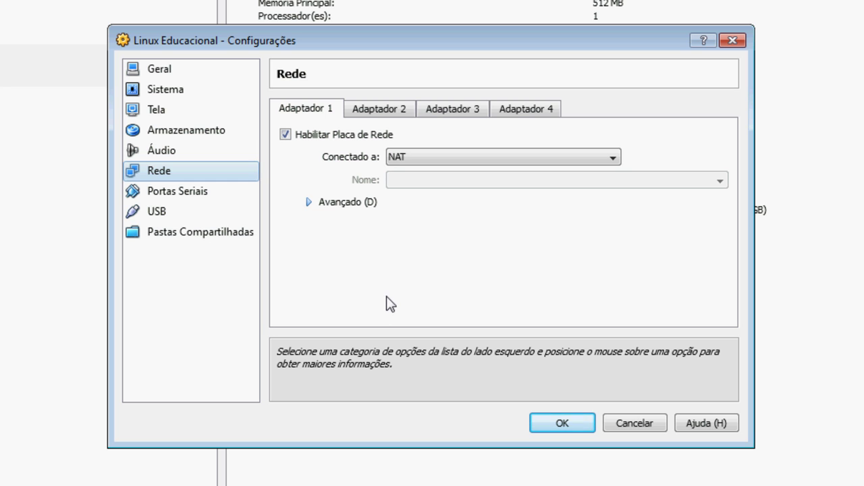
left_click(373, 109)
left_click(468, 109)
left_click(502, 109)
left_click(457, 109)
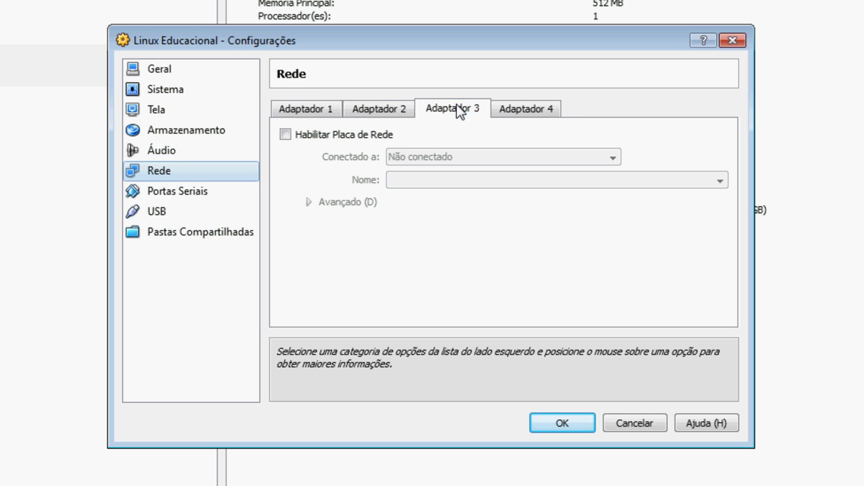
Compare the configuration pages of the machine's four network adapters
left_click(378, 111)
left_click(329, 108)
left_click(364, 108)
left_click(468, 109)
left_click(504, 108)
left_click(468, 110)
left_click(378, 110)
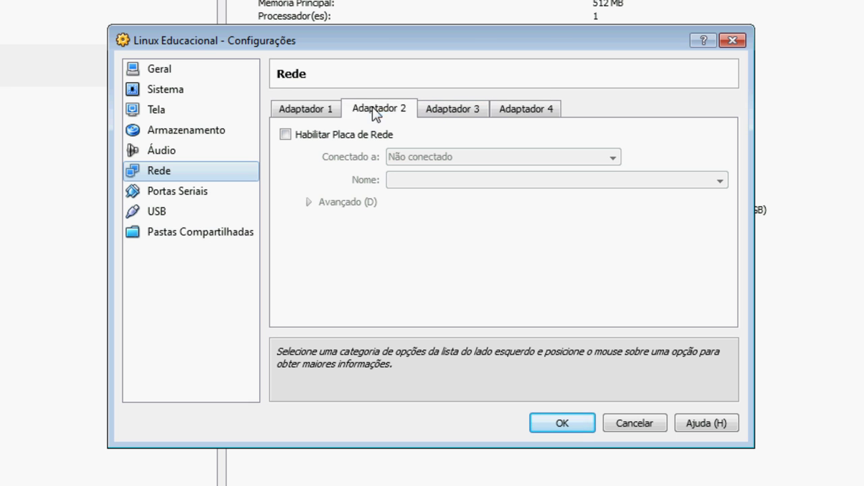
Connect network adapter 1 in bridged mode (Placa em modo Bridge) through the Realtek RTL8168C(P)/8111C(P) Gigabit Ethernet card
left_click(306, 114)
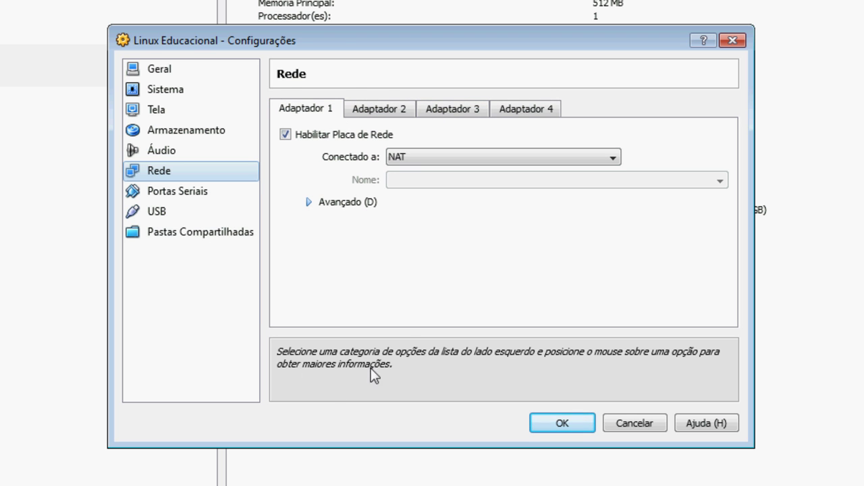
left_click(480, 160)
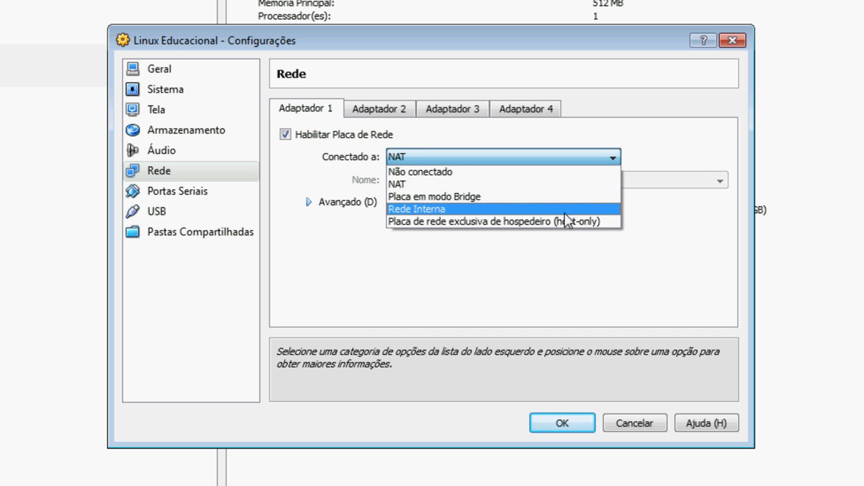
left_click(457, 199)
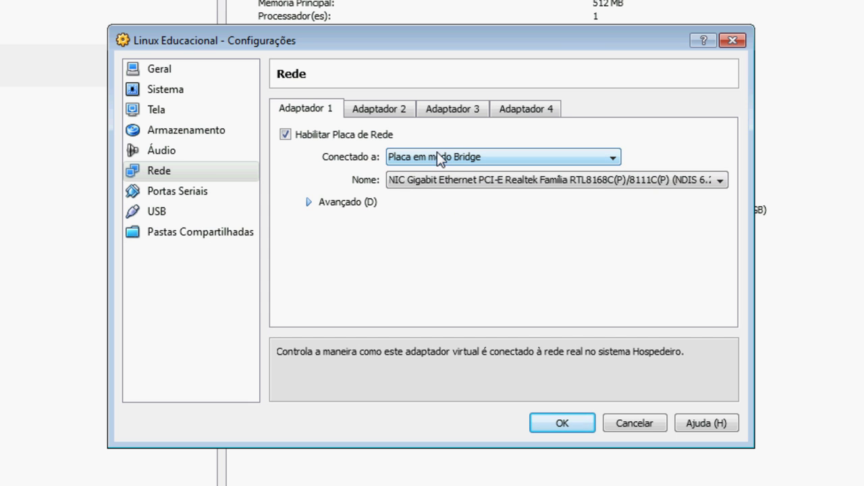
left_click(705, 180)
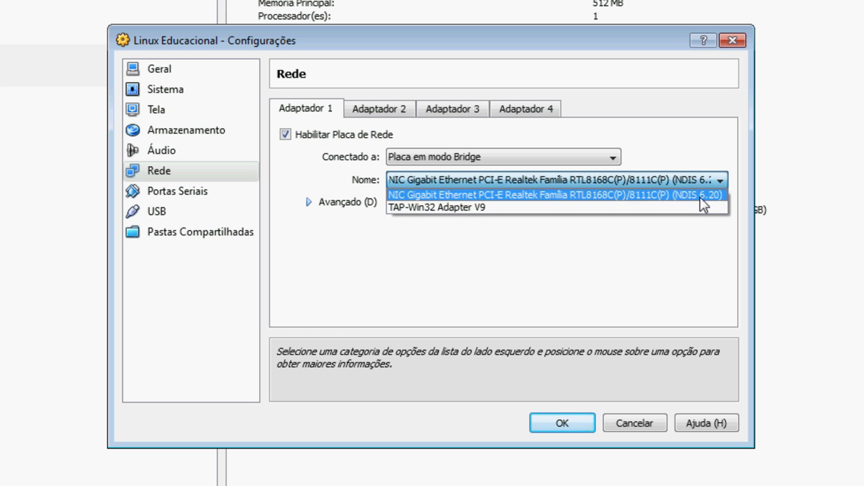
left_click(485, 194)
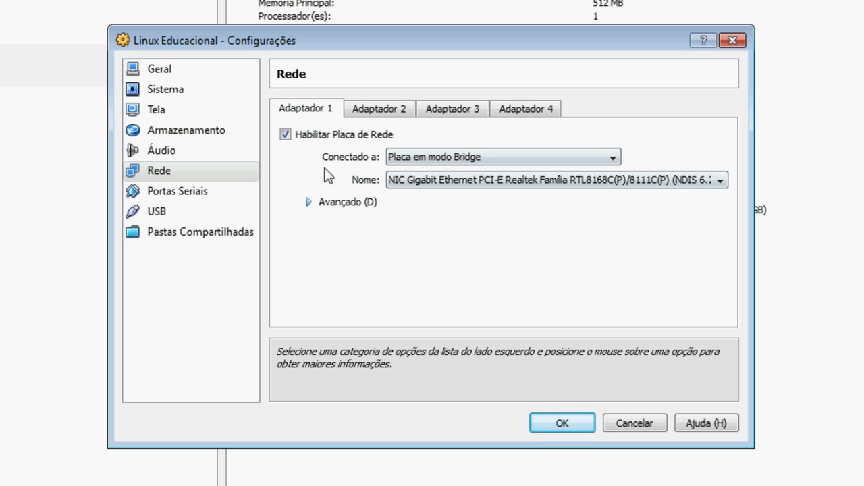
Show adapter 1's advanced options and generate new random MAC addresses for it several times
left_click(309, 203)
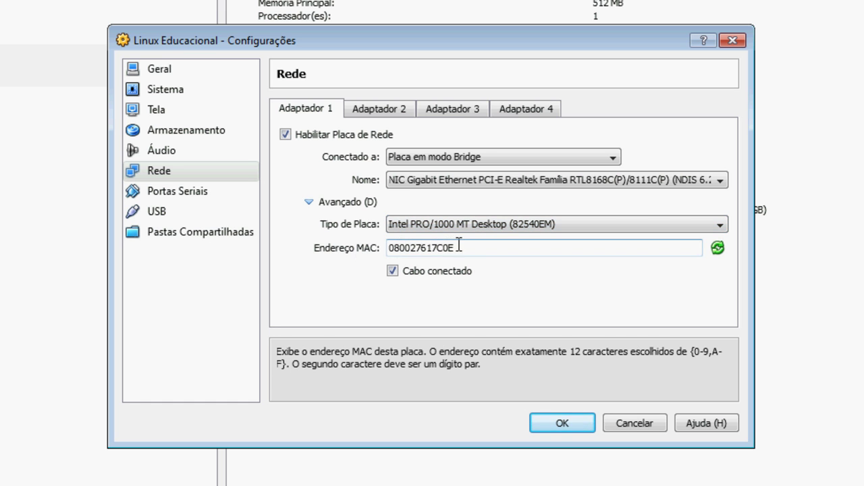
left_click_drag(452, 249, 389, 248)
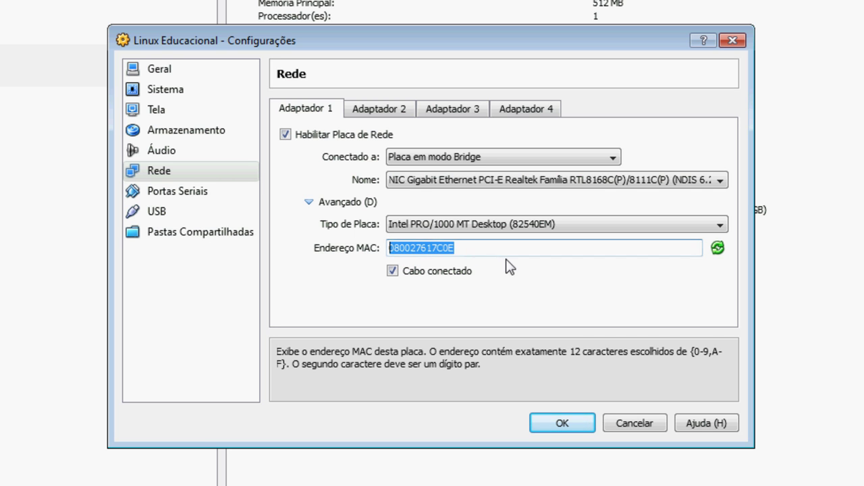
left_click(717, 249)
left_click(718, 249)
left_click(718, 249)
left_click(718, 250)
left_click(718, 249)
left_click(718, 249)
left_click(718, 249)
left_click(718, 250)
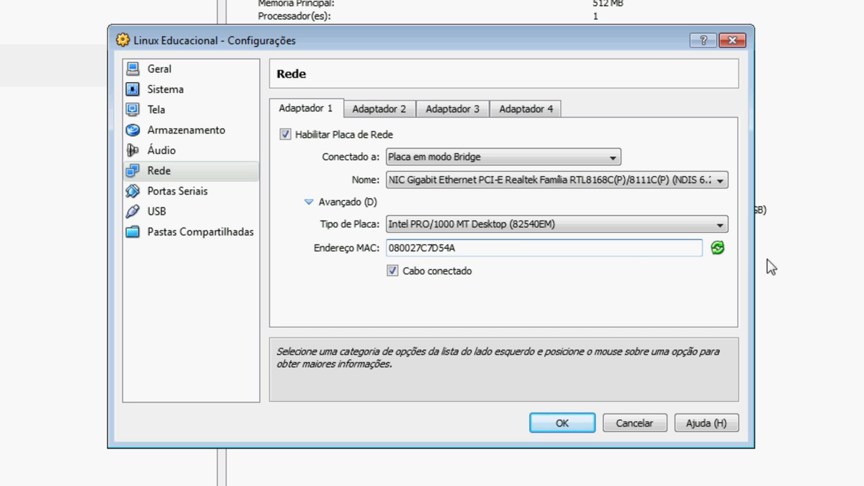
left_click(718, 248)
left_click(718, 249)
left_click(498, 252)
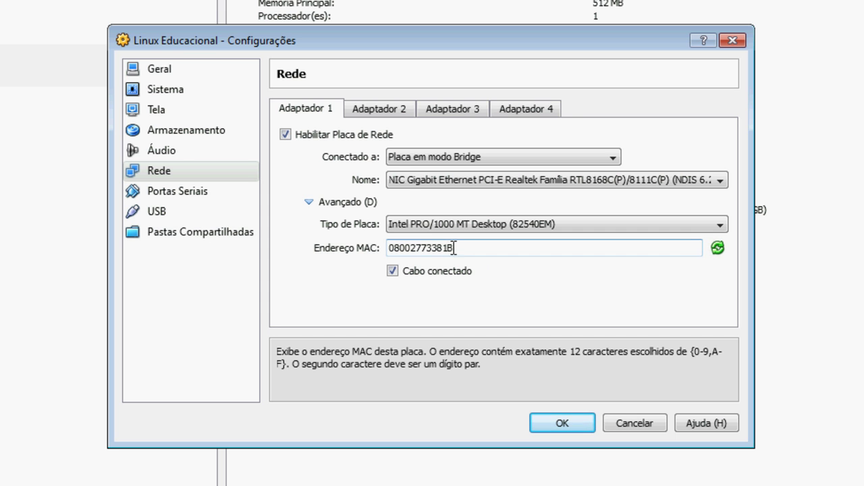
left_click(372, 109)
left_click(320, 110)
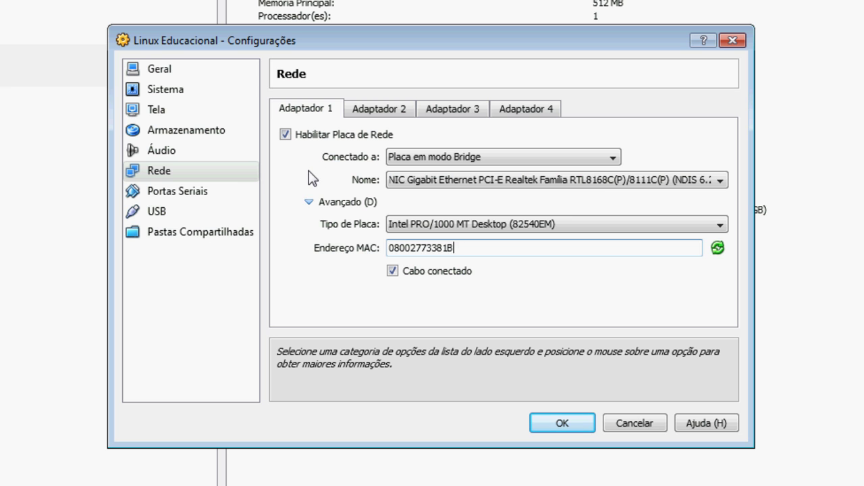
Review the settings of serial ports 1 and 2
left_click(175, 194)
left_click(334, 108)
left_click(324, 112)
left_click(336, 114)
left_click(301, 113)
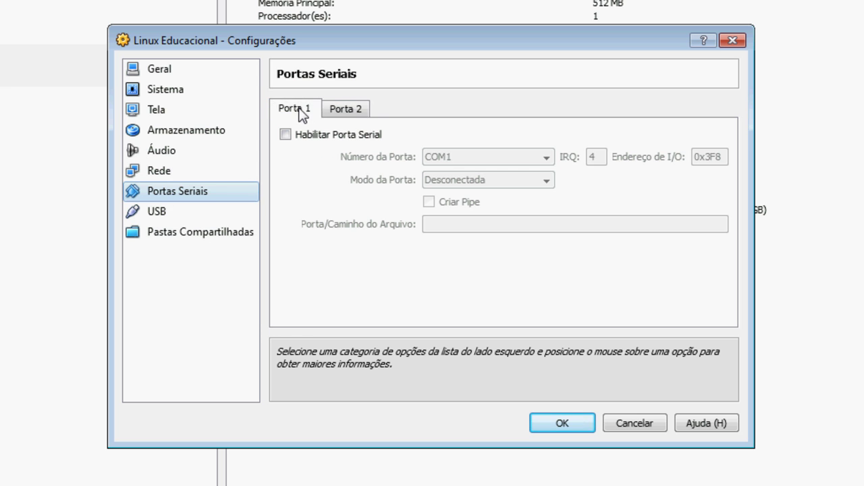
left_click(343, 110)
left_click(293, 109)
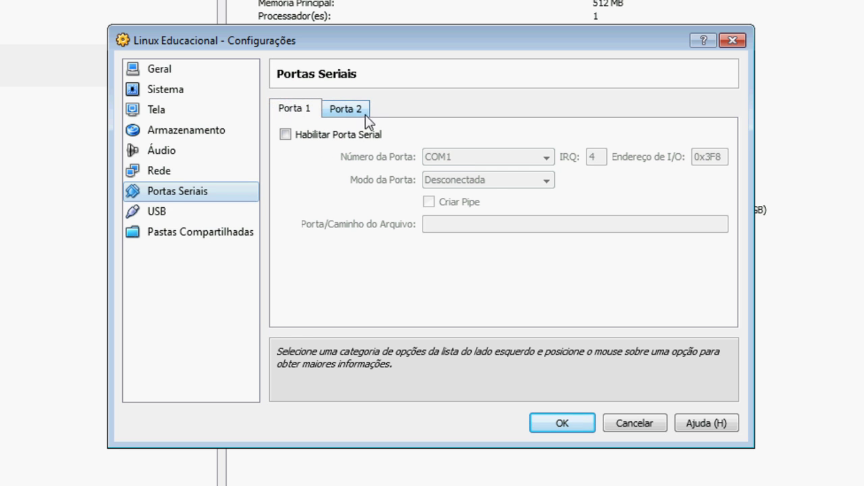
Check the USB controller settings and the host devices offered for a new USB filter, without adding one
left_click(185, 214)
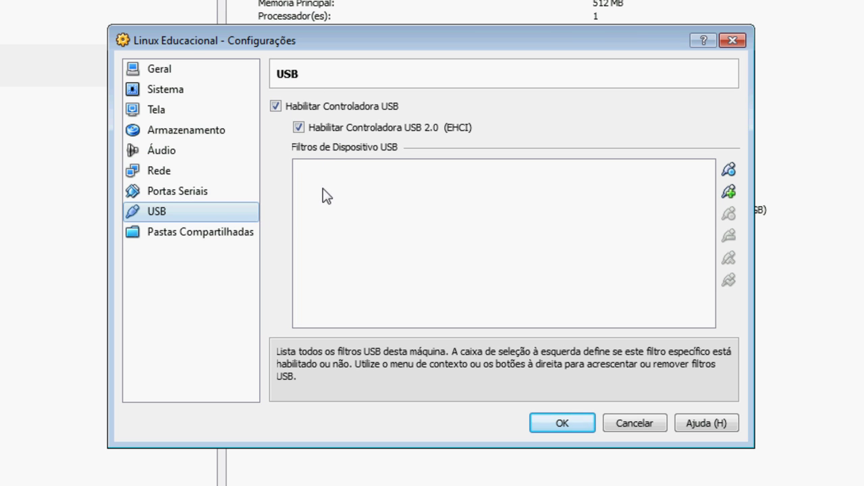
left_click(731, 193)
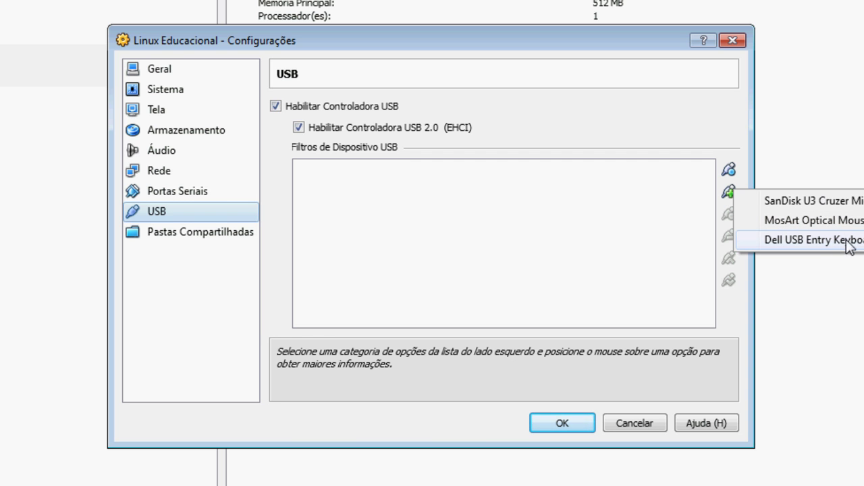
left_click(446, 191)
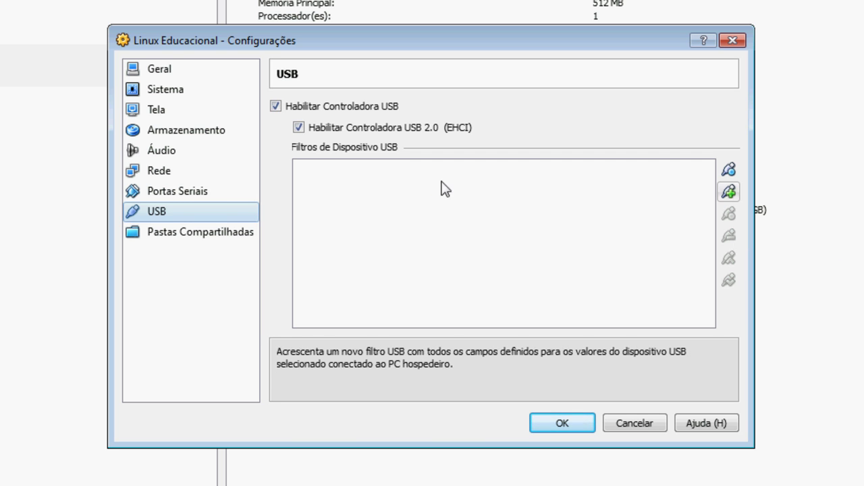
Check the shared folders and general settings, and save the machine's configuration
left_click(234, 233)
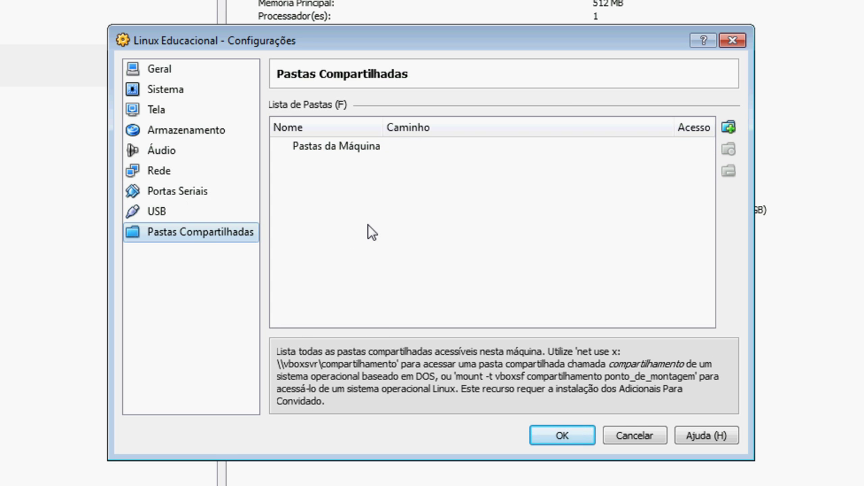
left_click(196, 76)
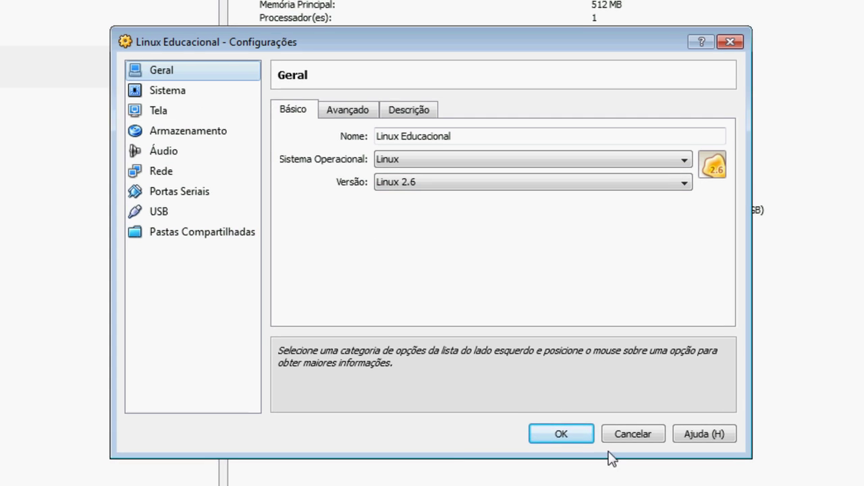
left_click(563, 435)
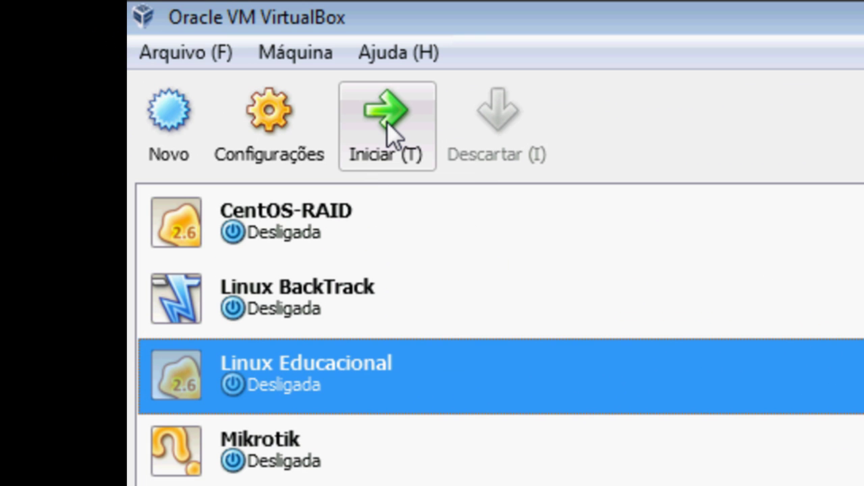
Start the Linux Educacional machine and boot it with the option Instalar o Linux Educacional 3.0
left_click(387, 120)
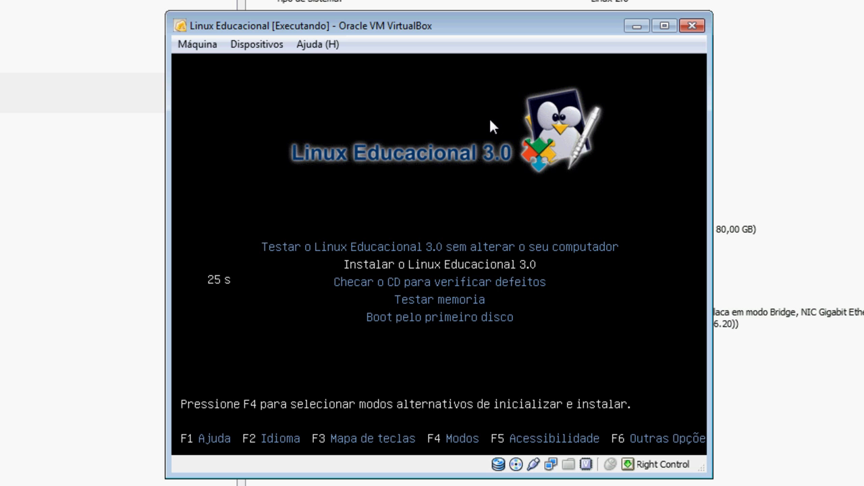
key("Down")
key("Up")
key("Up")
key("Down")
key("Down")
key("Down")
key("Down")
key("Up")
key("Up")
key("Up")
key("Return")
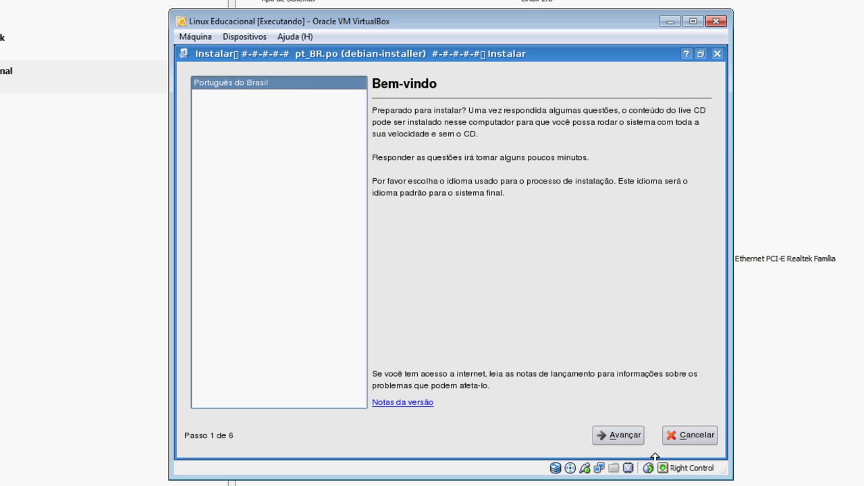
Accept Português do Brasil as the installation language and set the time zone to Maceio
left_click(632, 436)
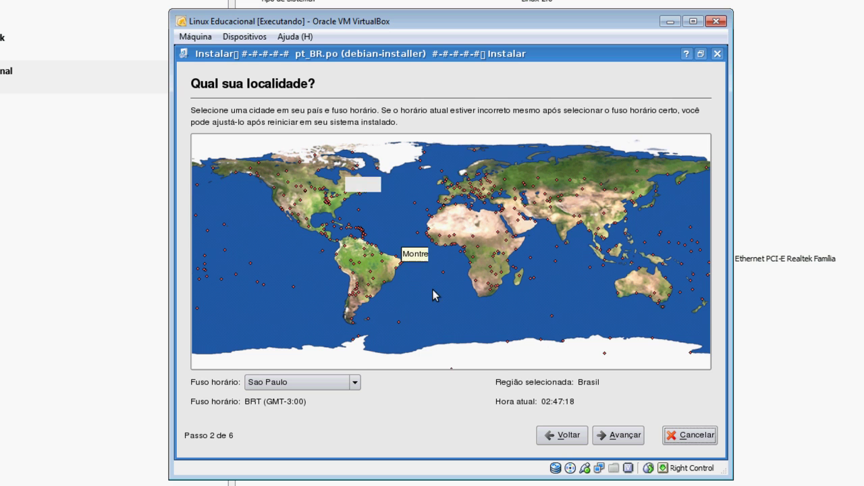
left_click(401, 262)
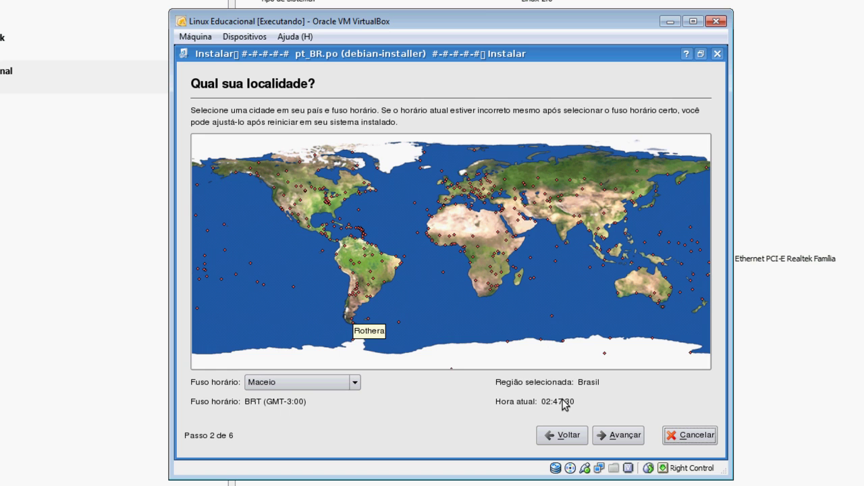
left_click(625, 440)
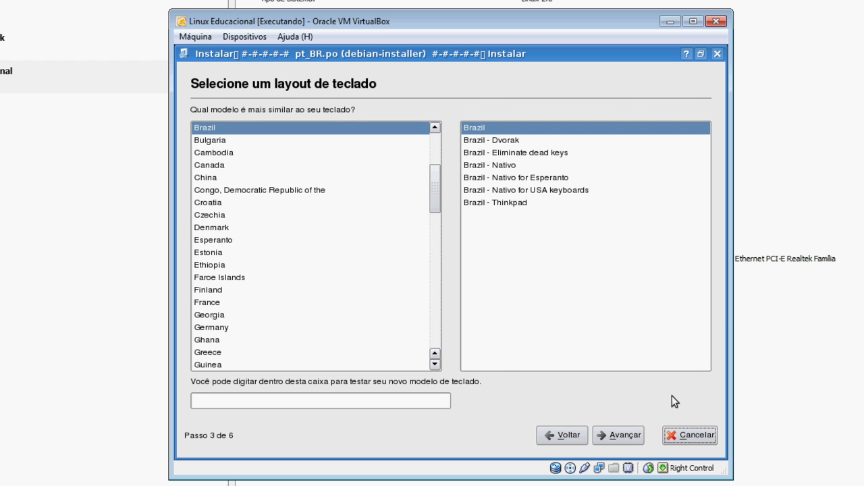
Look through the Brazilian keyboard variants and choose the standard Brazil layout
left_click(231, 127)
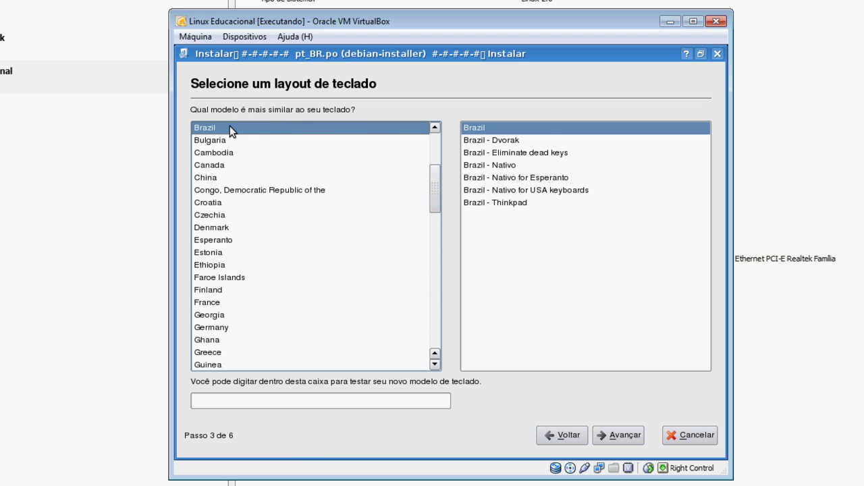
left_click(496, 129)
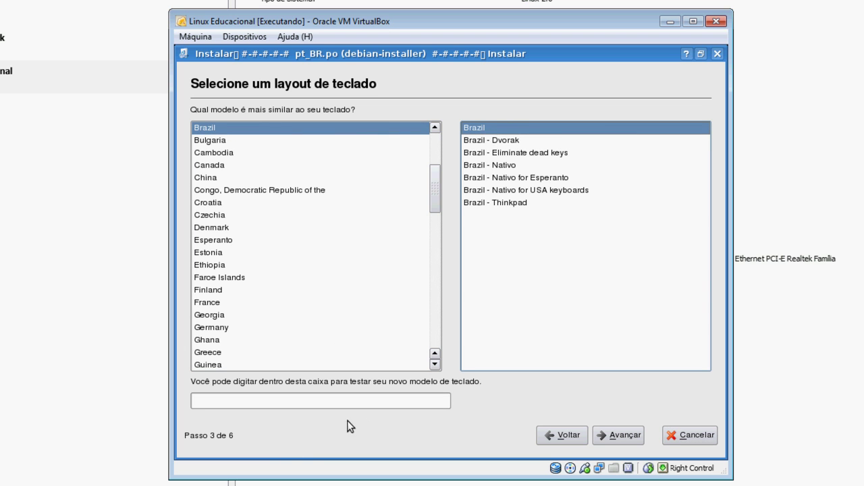
left_click(515, 165)
left_click(522, 139)
left_click(520, 153)
left_click(520, 178)
left_click(521, 204)
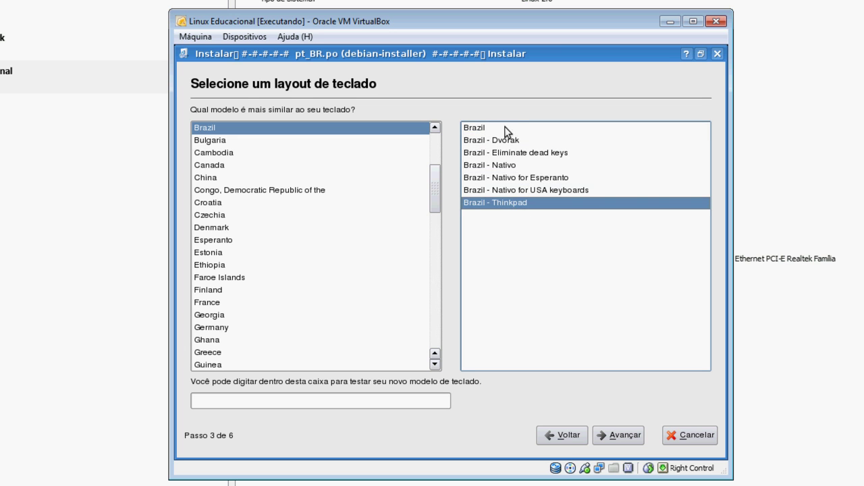
left_click(500, 129)
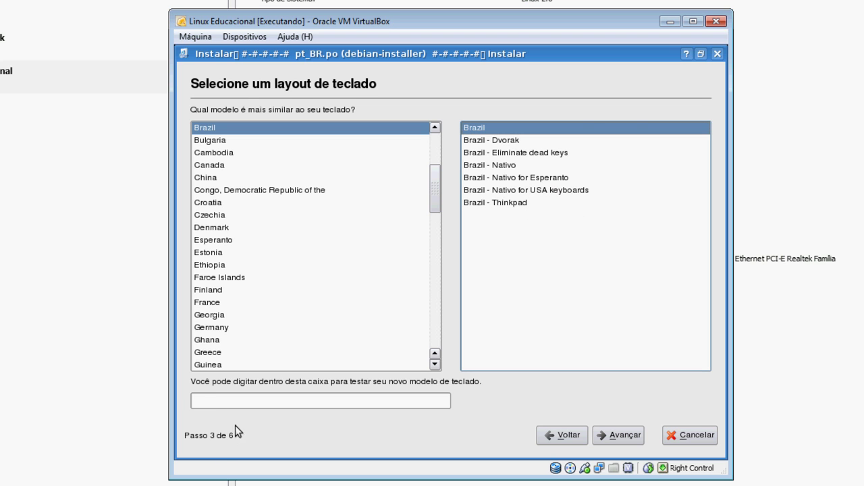
Test the keyboard layout with accented characters such as ç, â, á and ã, and continue to the disk preparation
left_click(254, 402)
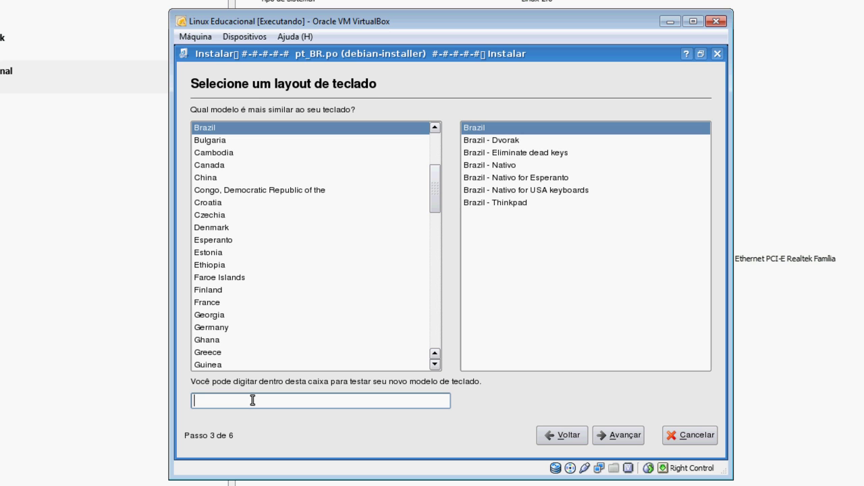
type("çâáãa")
key("BackSpace")
left_click(628, 434)
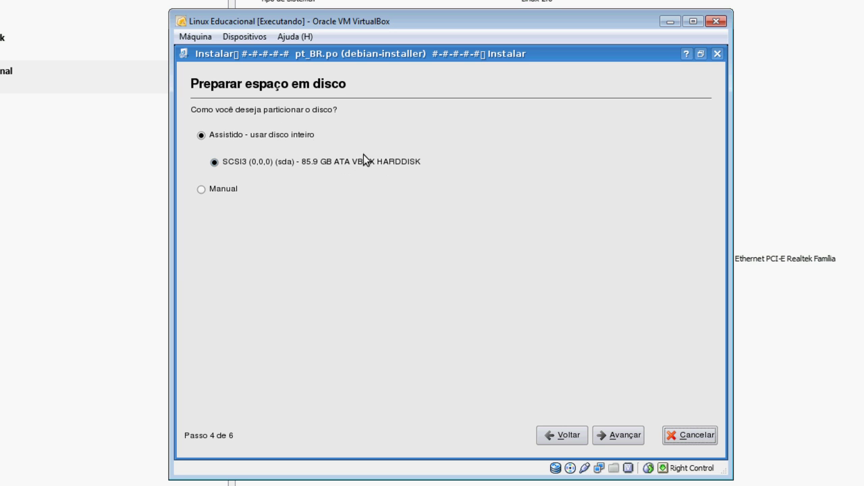
Choose assisted partitioning of the entire SCSI3 (sda) VBOX HARDDISK after trying the manual option, and continue to the user details
left_click(226, 190)
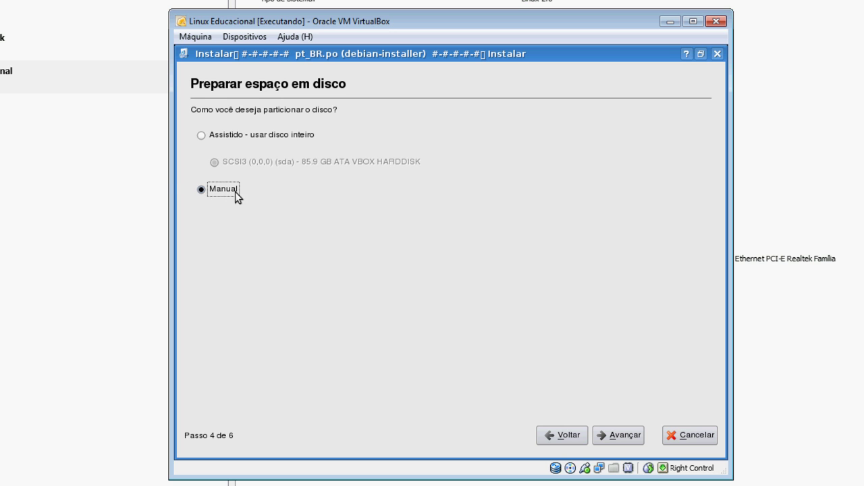
left_click(295, 142)
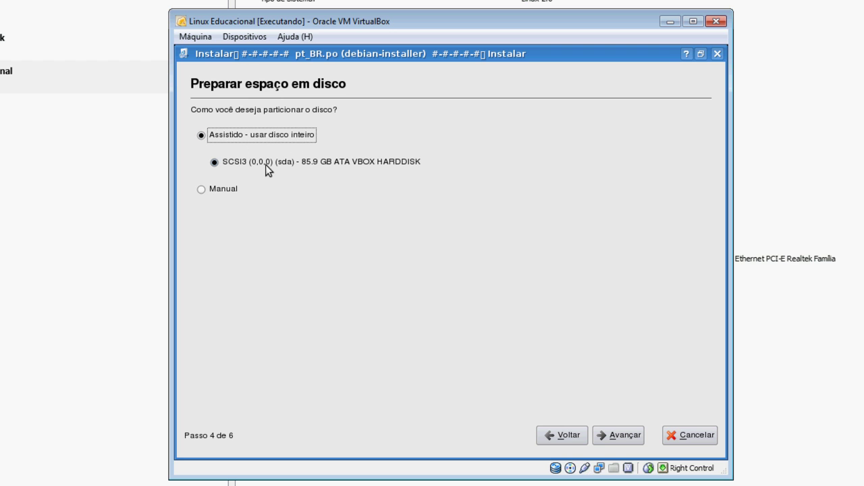
left_click(362, 164)
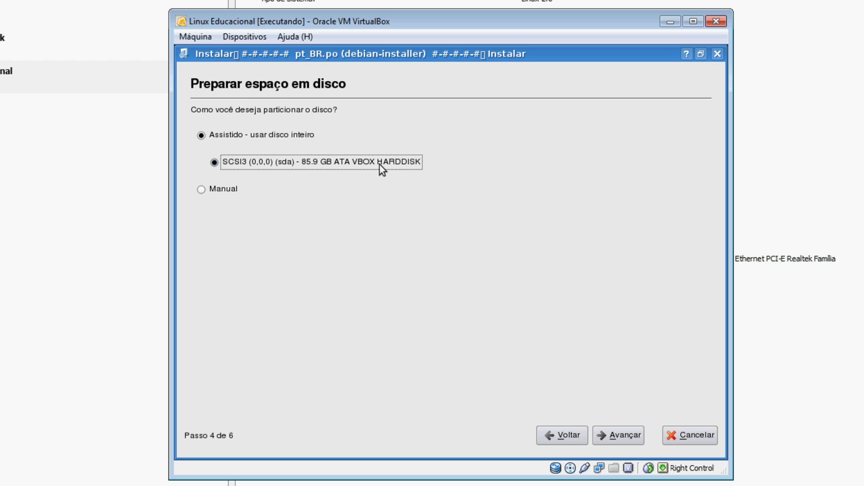
left_click(622, 434)
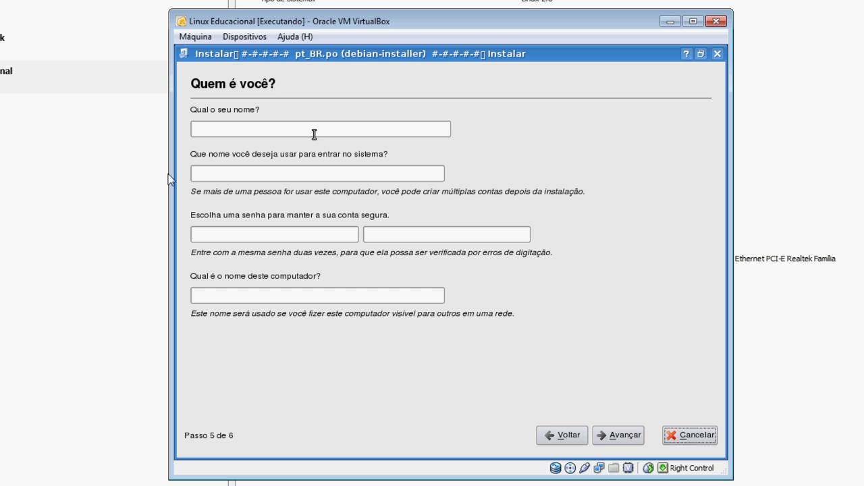
Enter the user's full name in the installer's user details and keep the suggested login name
left_click(411, 127)
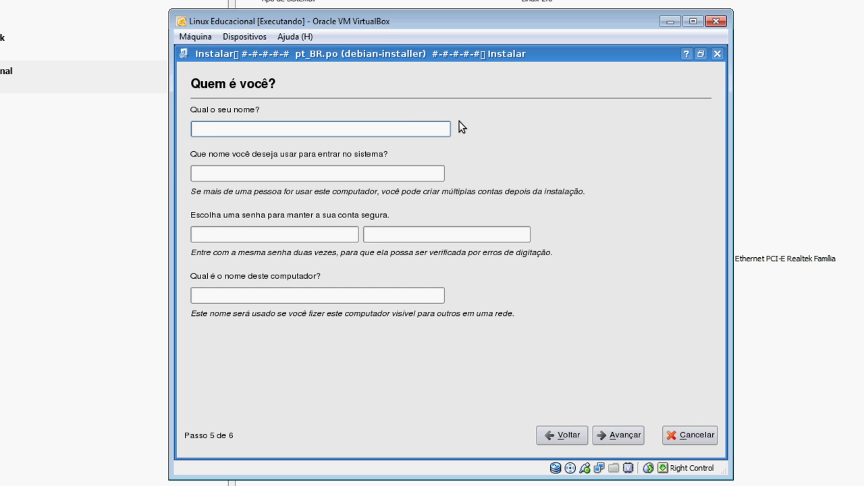
type("Jonathan dos")
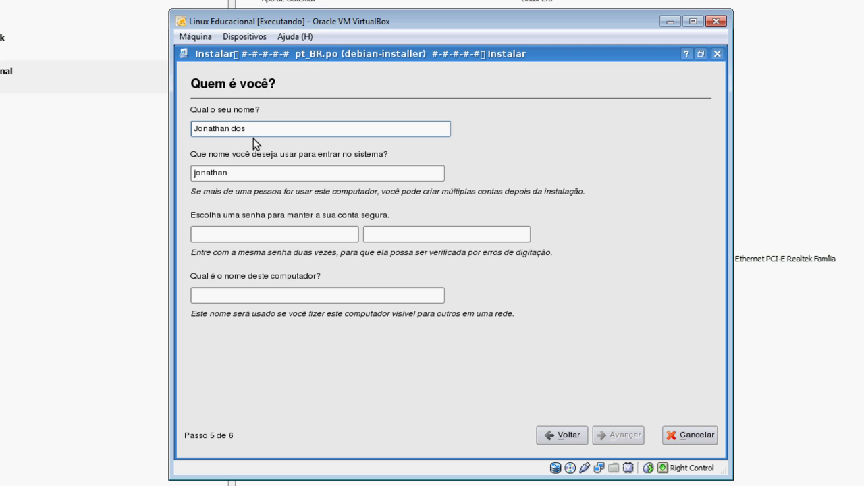
type(" Santos Lessa")
key("Tab")
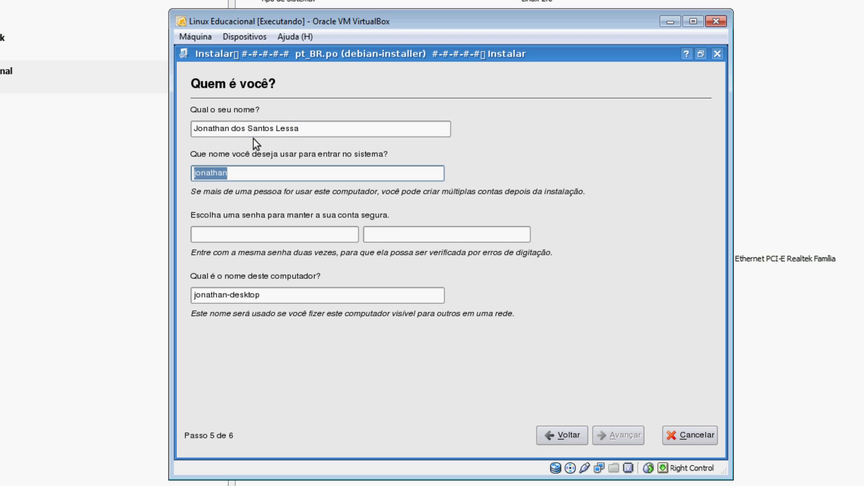
left_click(275, 174)
Enter the account password and repeat it in the confirmation field
left_click(261, 234)
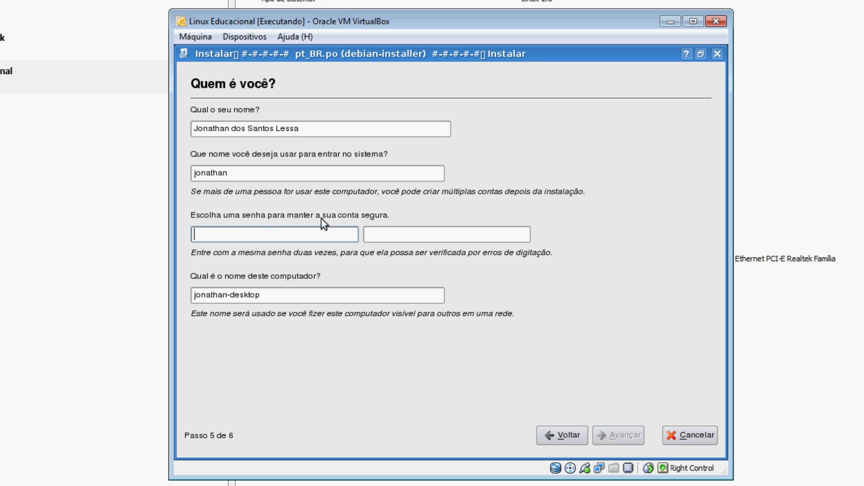
type("********")
key("Tab")
type("********")
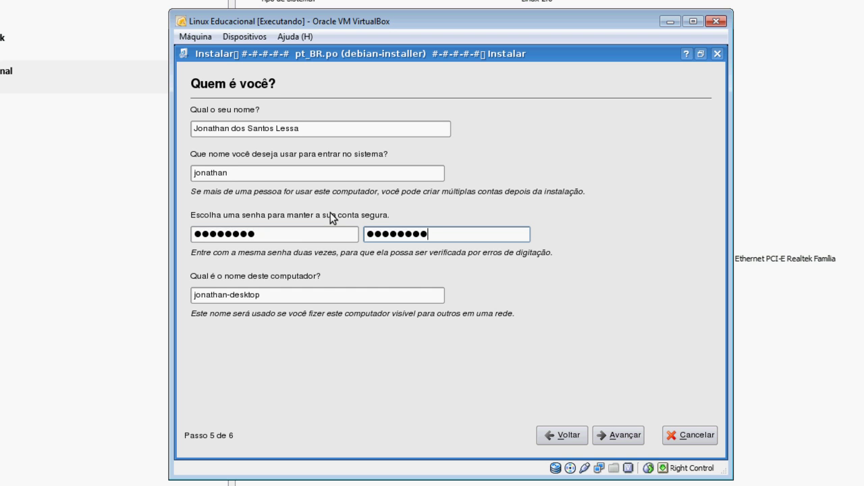
Check the password and computer name fields, keep the suggested computer name, and continue to the installation summary
left_click(376, 293)
left_click(466, 238)
left_click(317, 238)
left_click(434, 238)
left_click(355, 294)
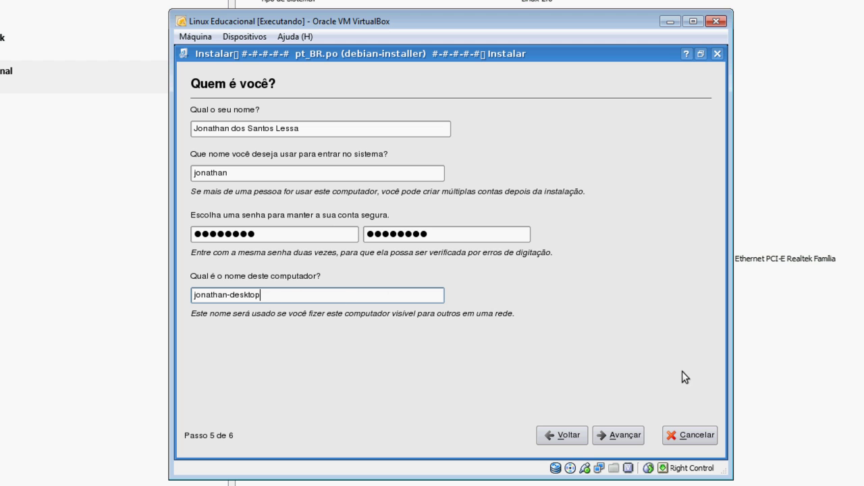
left_click(632, 437)
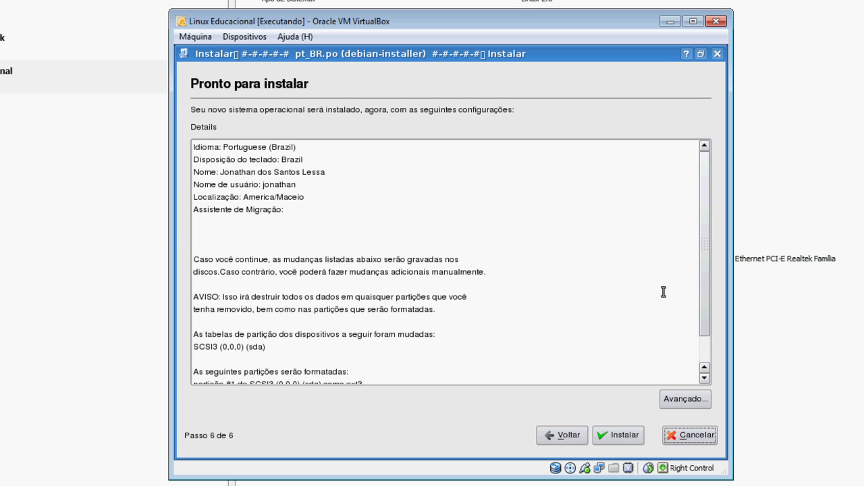
Review the summary's language, keyboard, user, location and SCSI3 (sda) partition settings, and start the installation
left_click_drag(702, 168, 720, 163)
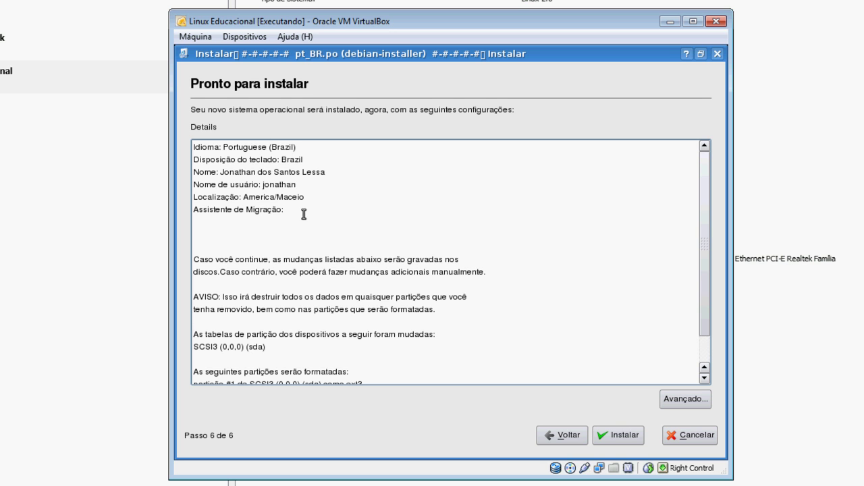
left_click_drag(298, 211, 209, 123)
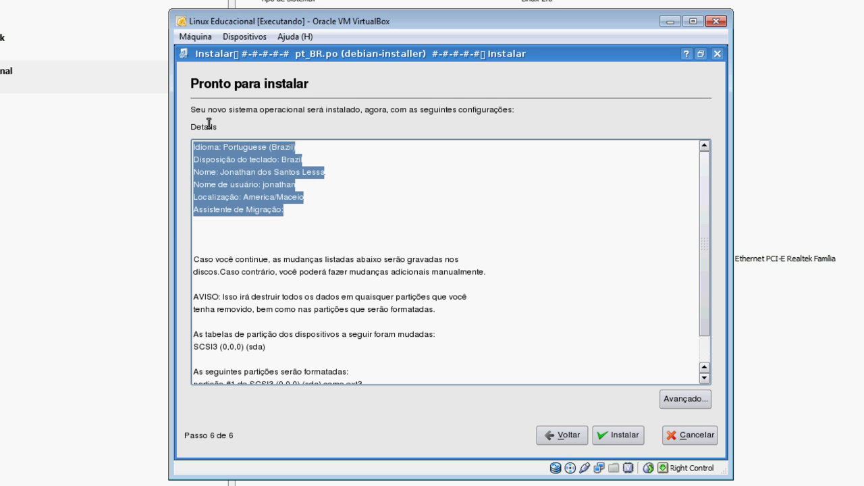
left_click(476, 227)
scroll(477, 227, "down", 1)
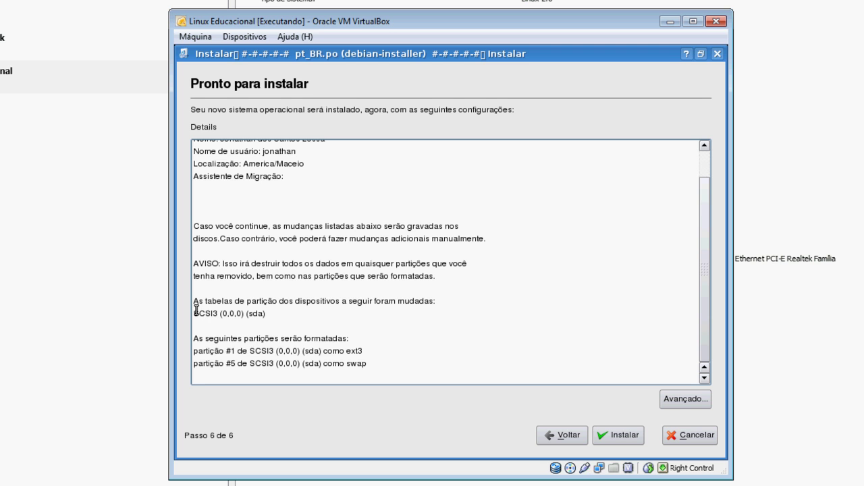
left_click_drag(193, 312, 390, 374)
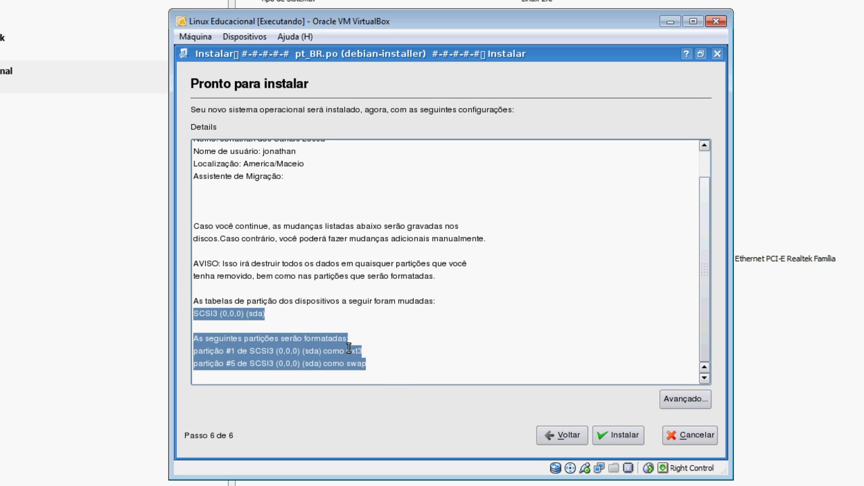
left_click(270, 279)
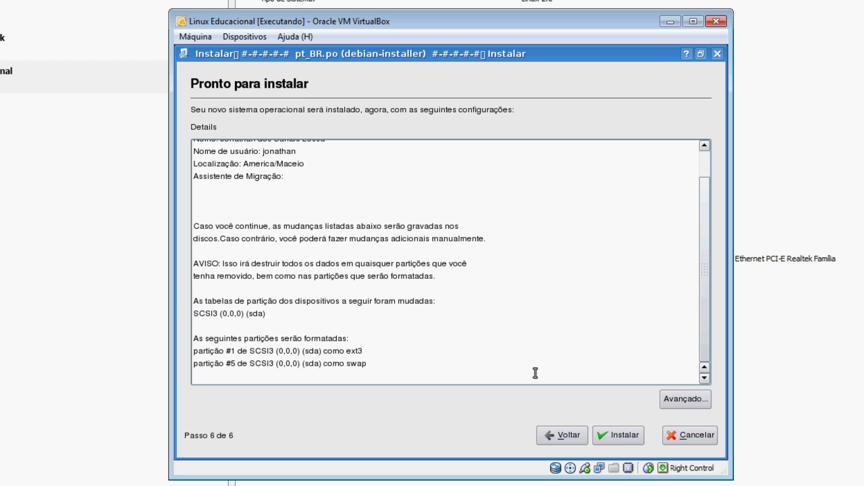
left_click(626, 436)
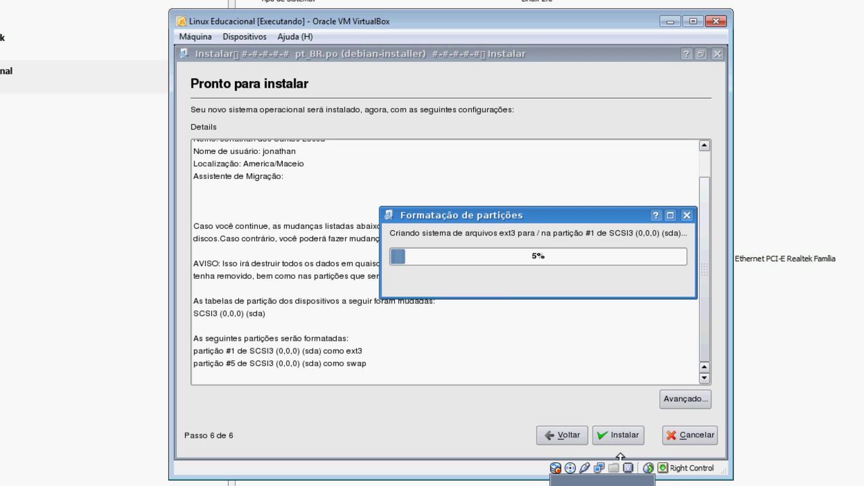
left_click(603, 485)
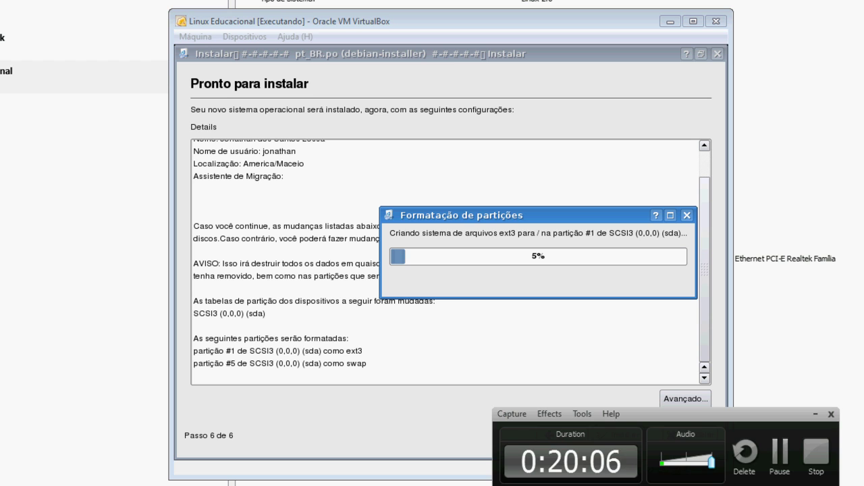
left_click(782, 446)
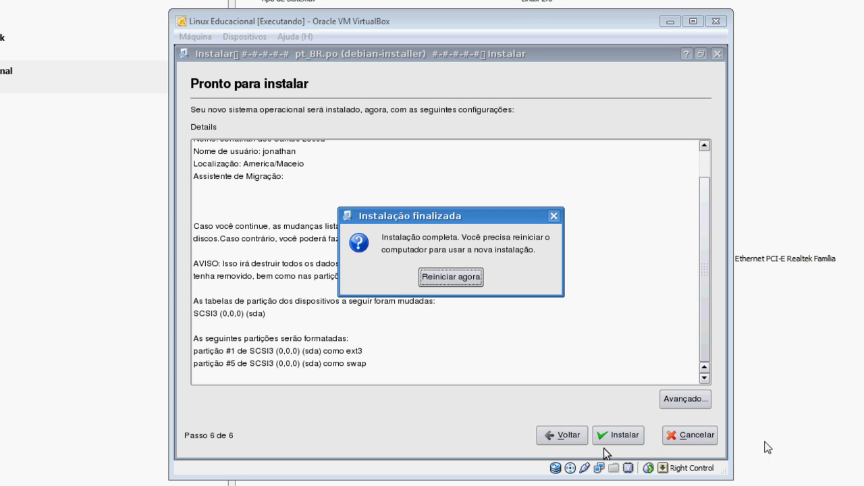
Restart the computer from the finished installer and detach le3-dvd.iso from the virtual CD/DVD drive
left_click(461, 278)
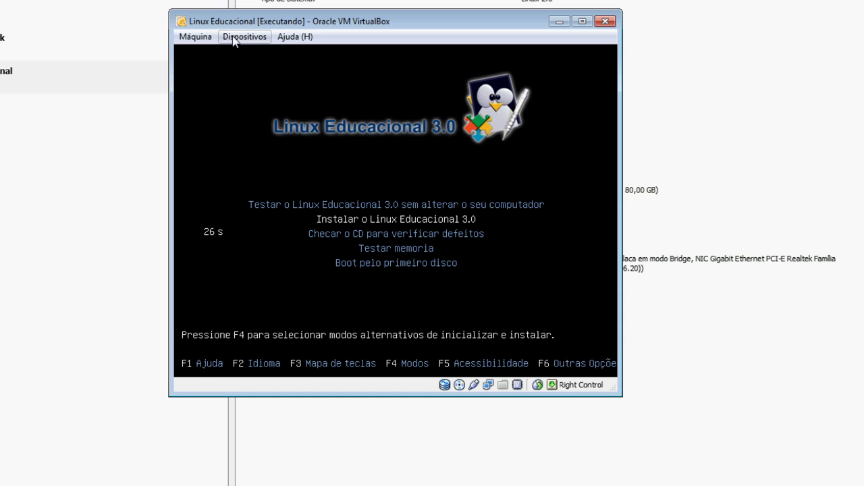
left_click(237, 41)
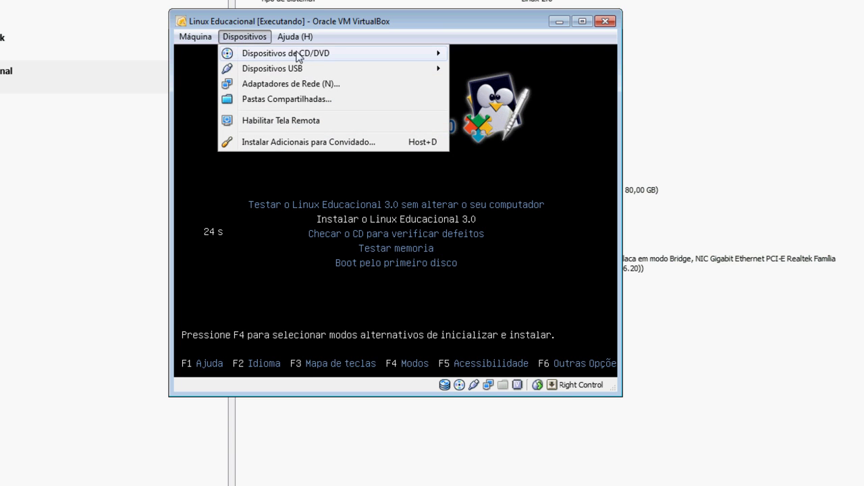
mouse_move(334, 52)
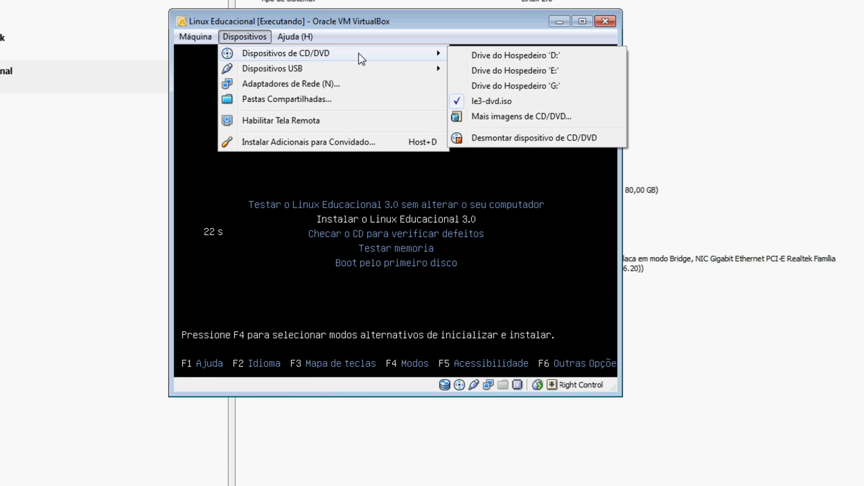
left_click(626, 270)
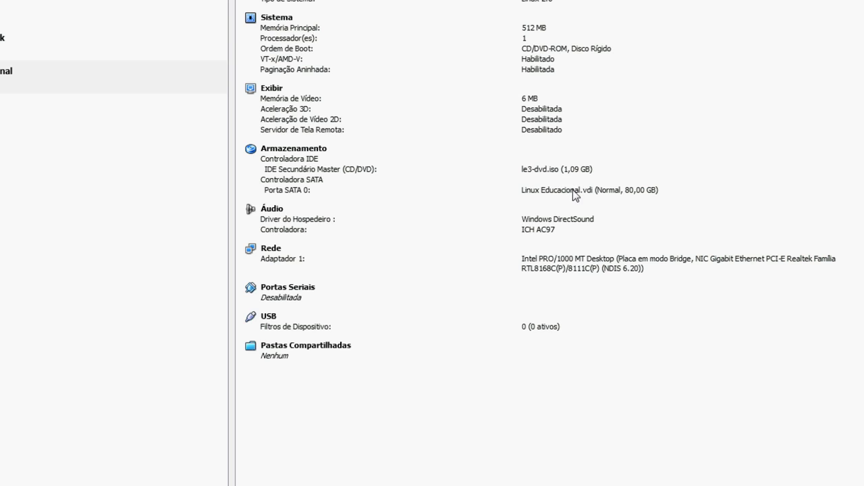
key("alt+Tab")
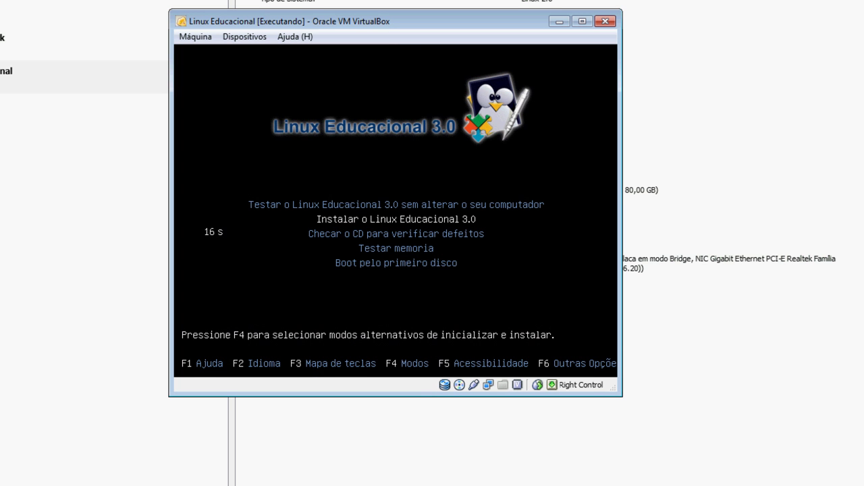
left_click(252, 39)
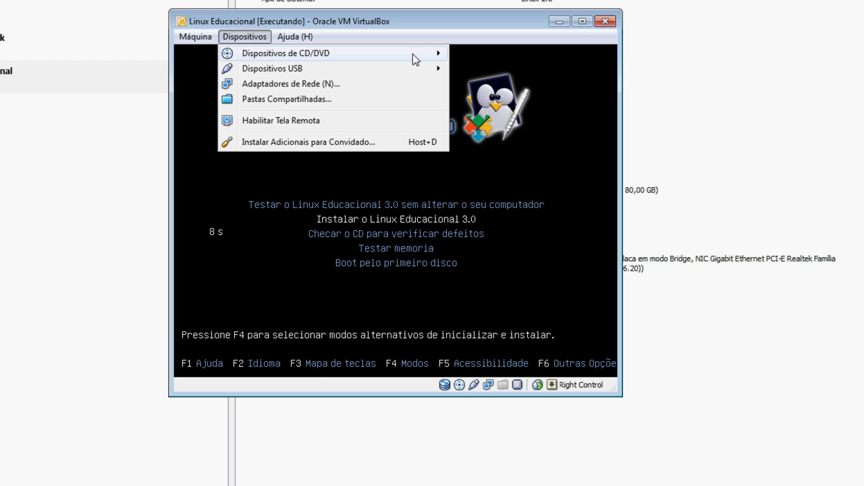
mouse_move(413, 54)
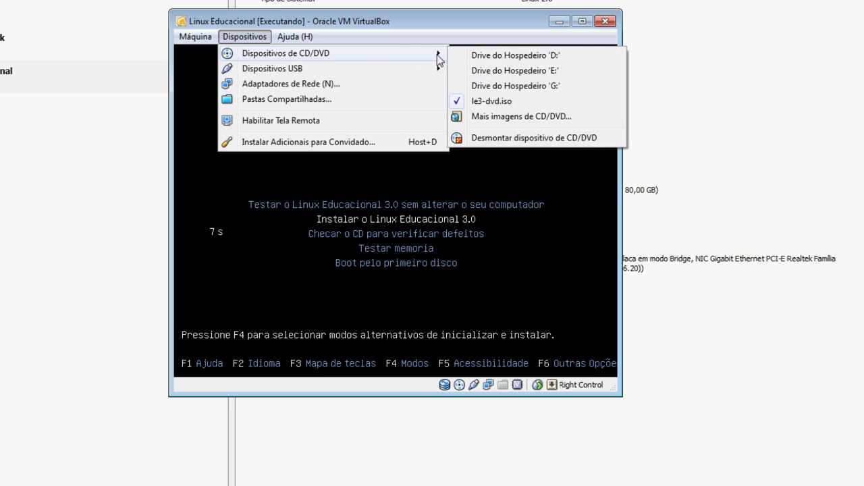
left_click(476, 106)
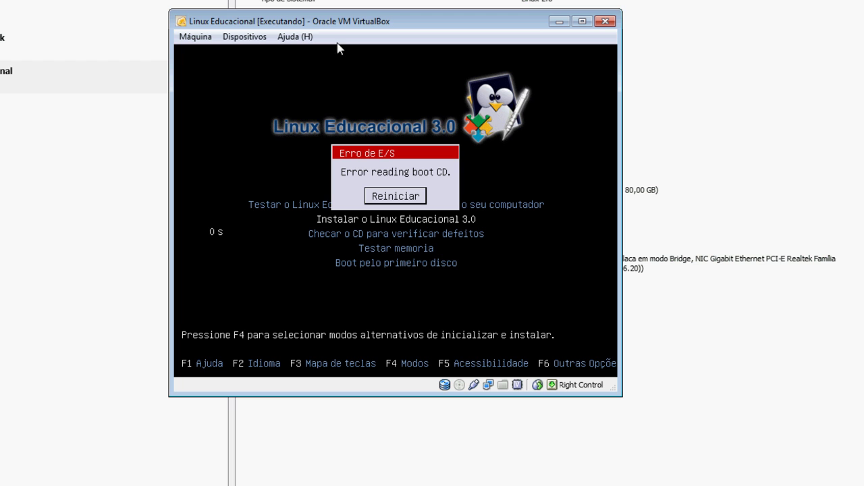
Check that le3-dvd.iso is no longer mounted and reset the virtual machine, confirming the restart
left_click(245, 37)
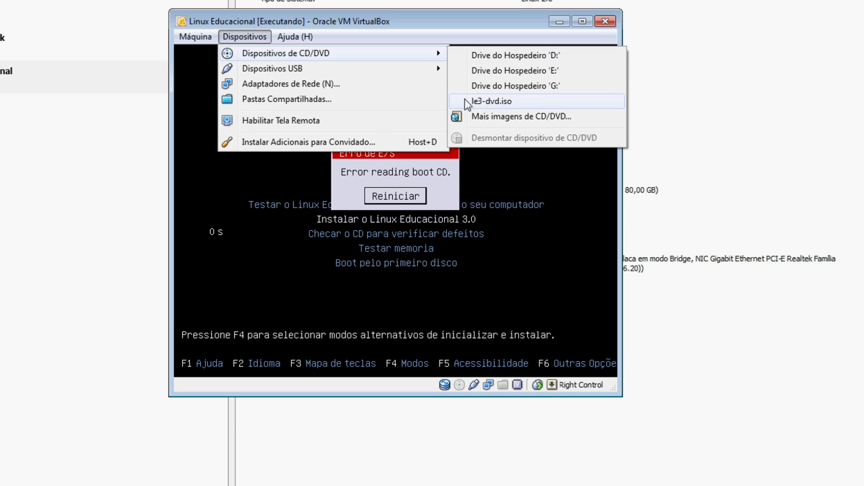
left_click(395, 15)
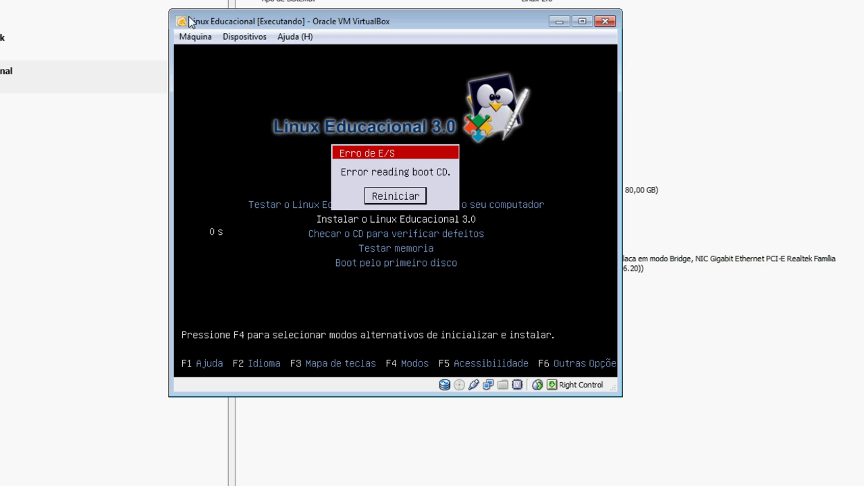
left_click(201, 36)
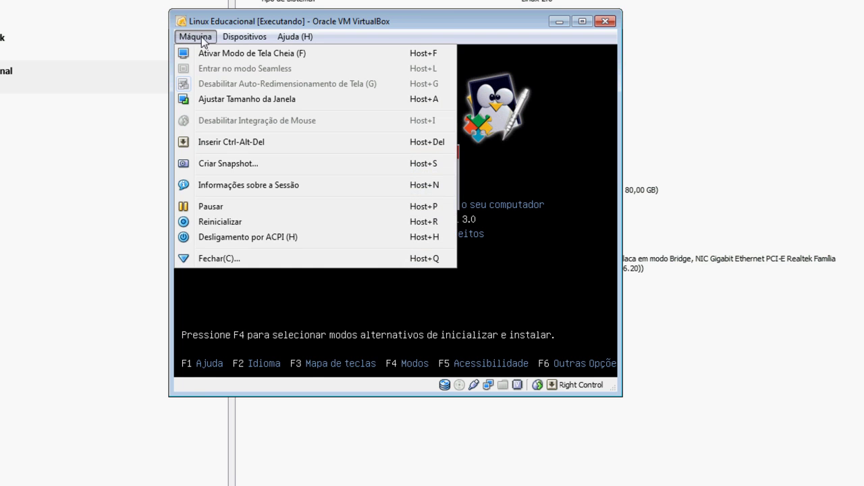
left_click(218, 222)
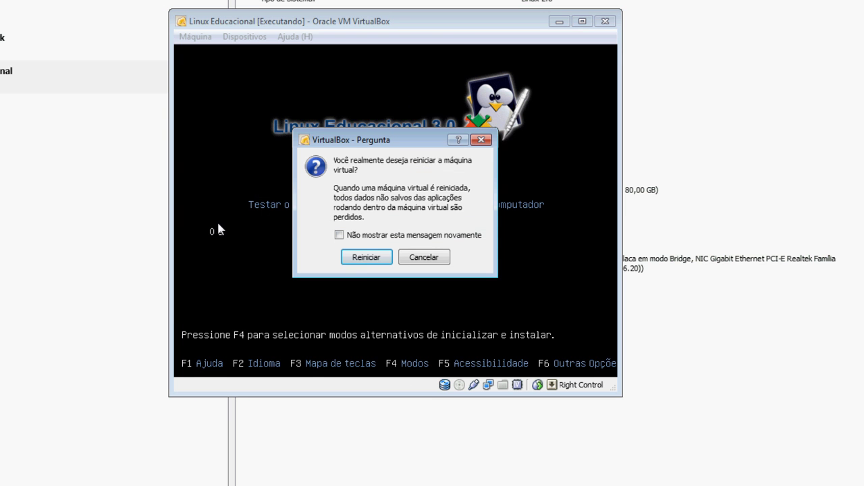
left_click(362, 258)
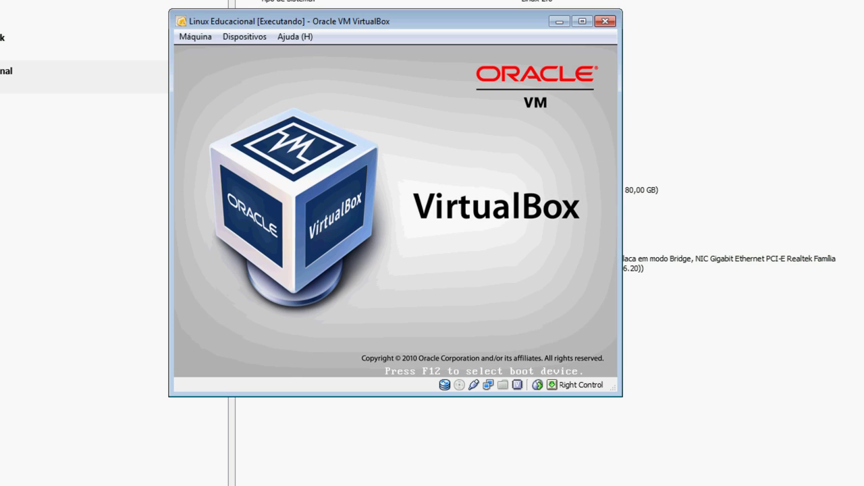
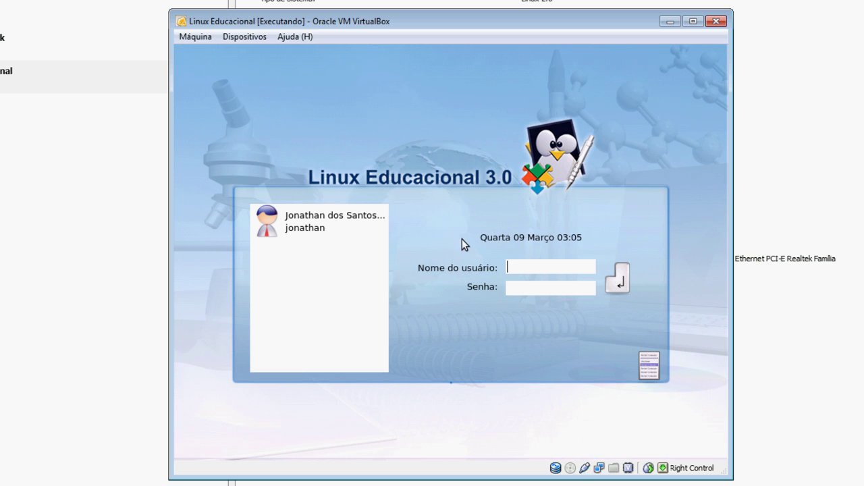
Log in to Linux Educacional 3.0 with the created user account and its password
left_click(315, 227)
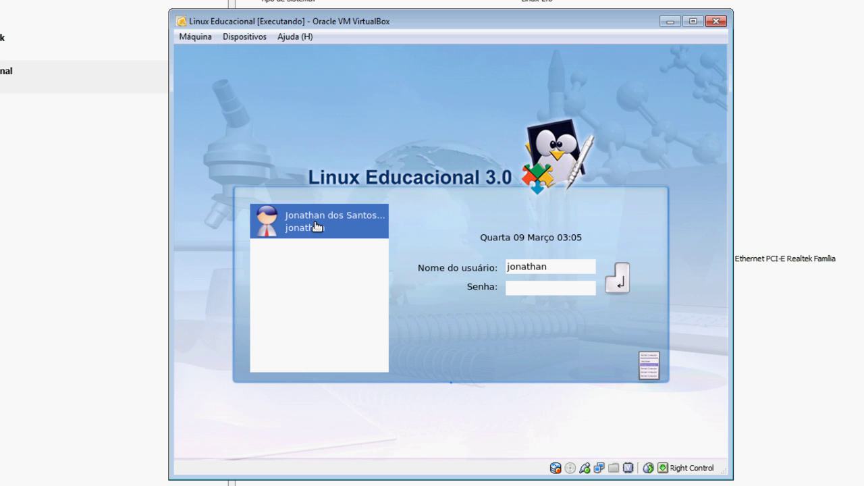
type("*****")
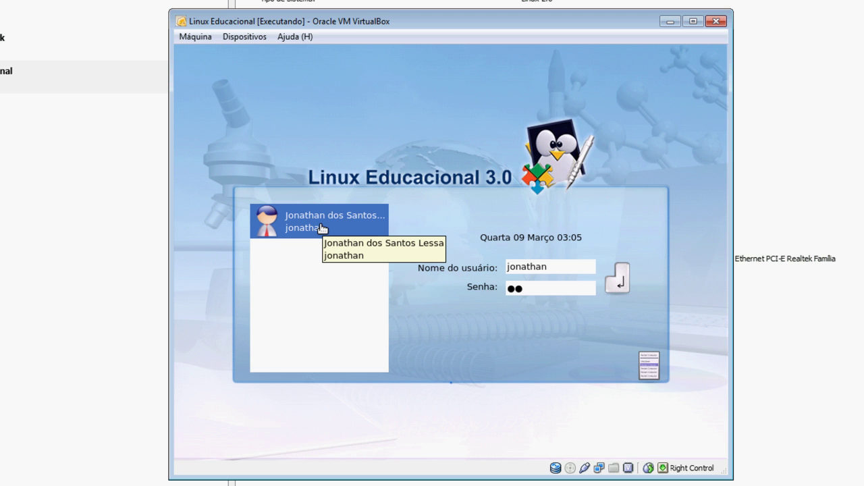
type("***")
key("Return")
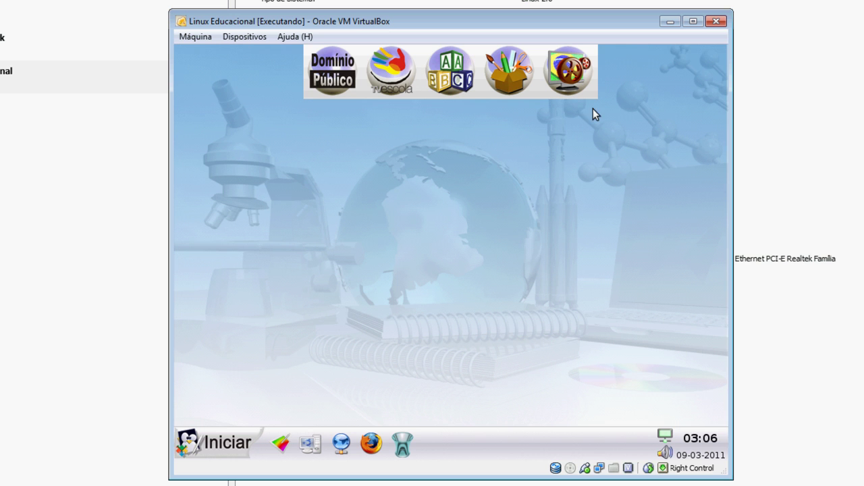
Look through the desktop's utility, office and educational program categories, including the Geografia and Jogos entries
left_click(562, 70)
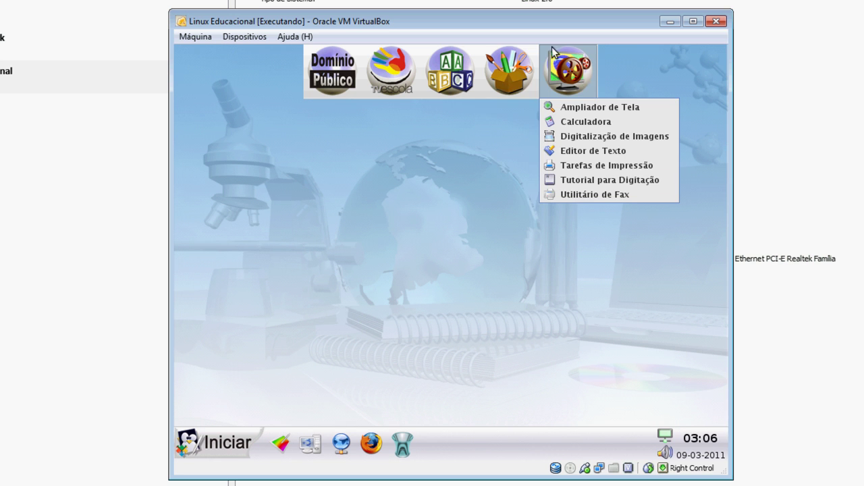
mouse_move(507, 70)
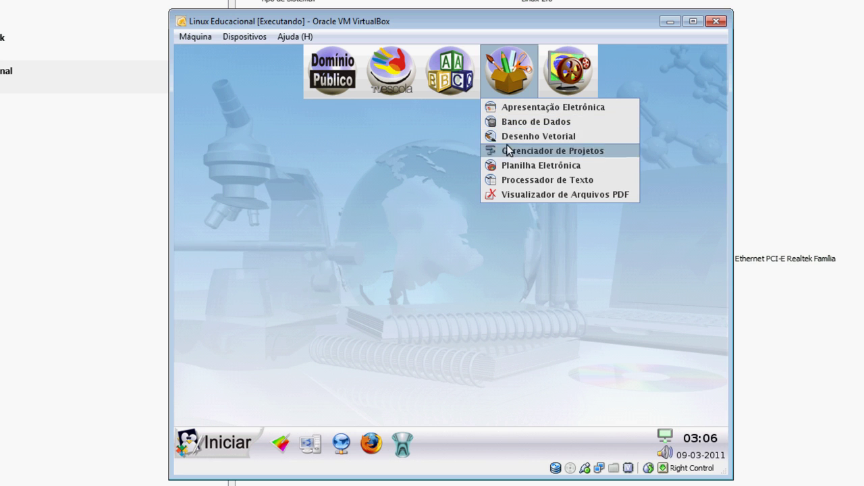
mouse_move(453, 73)
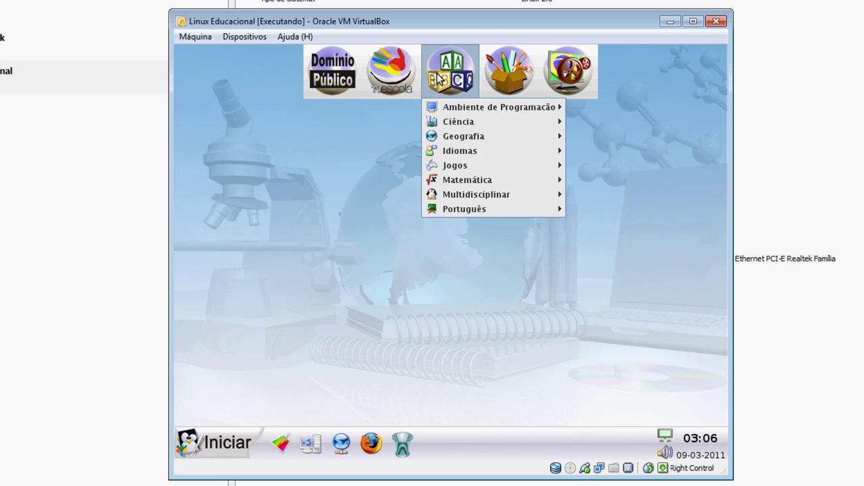
mouse_move(482, 123)
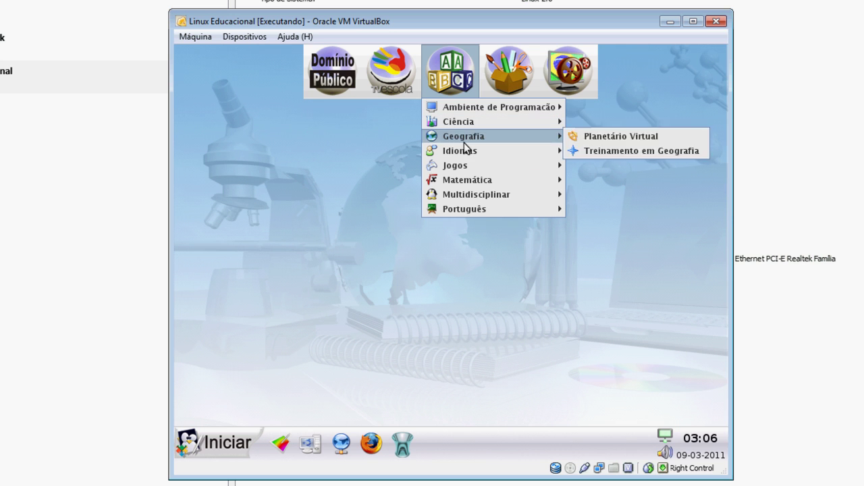
mouse_move(516, 138)
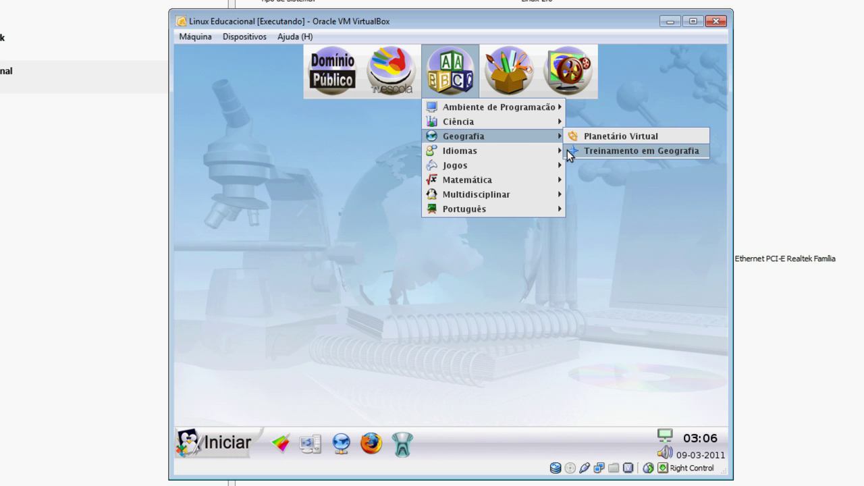
mouse_move(483, 154)
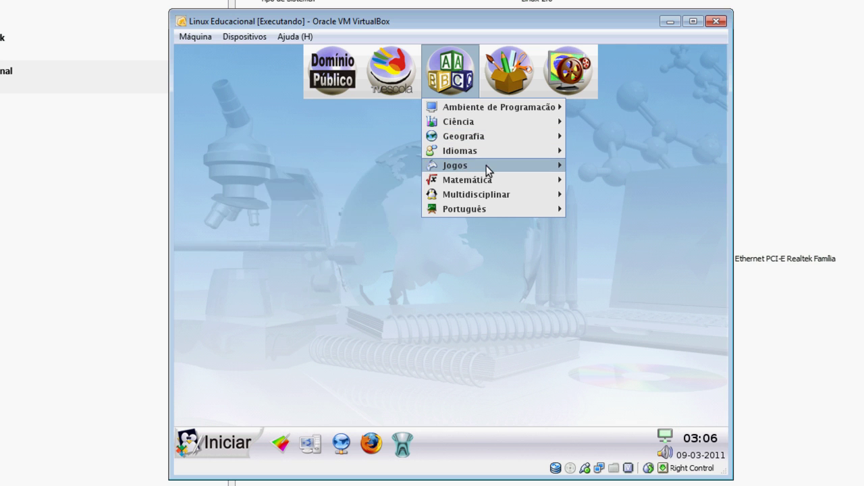
mouse_move(511, 166)
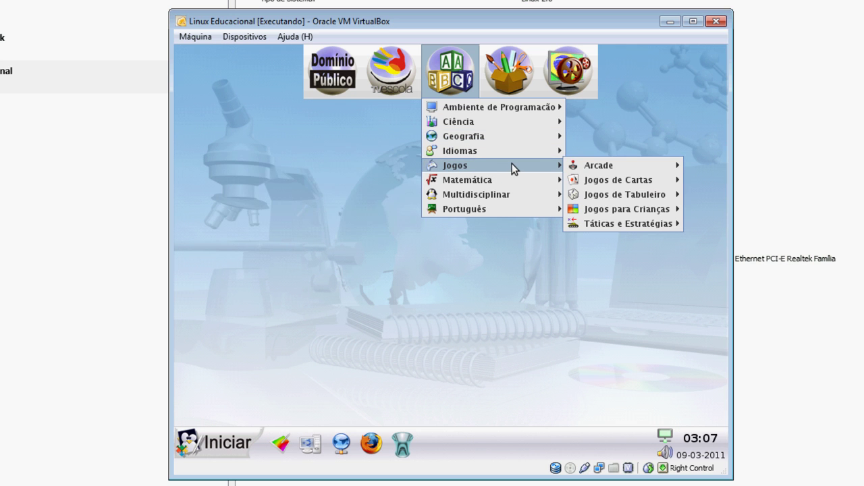
mouse_move(509, 186)
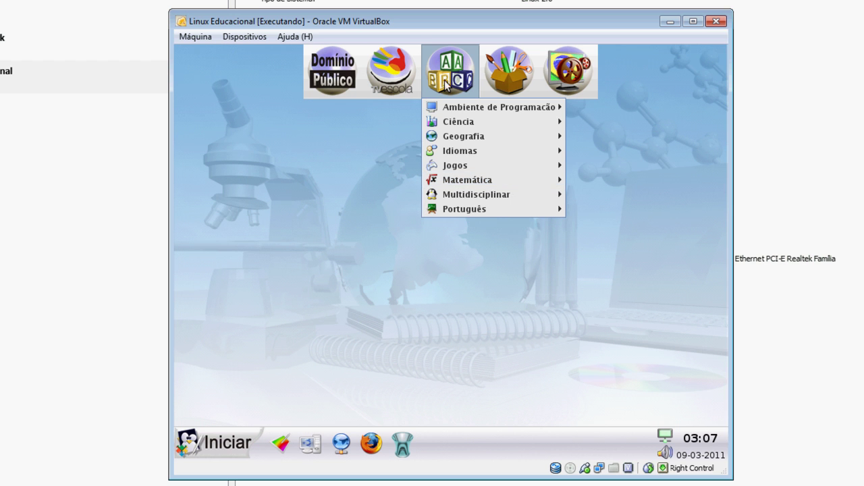
mouse_move(495, 66)
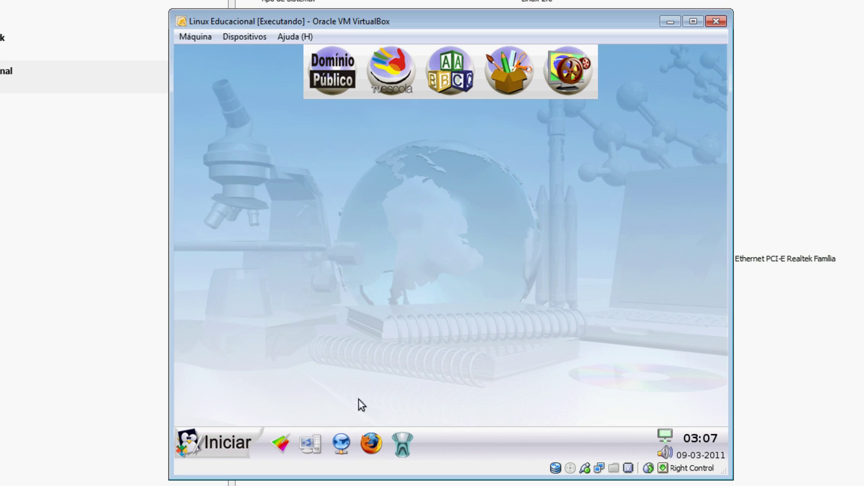
Launch Firefox to test the connection and open KNetworkManager's manual configuration, authorizing it with the administrator password
left_click(371, 444)
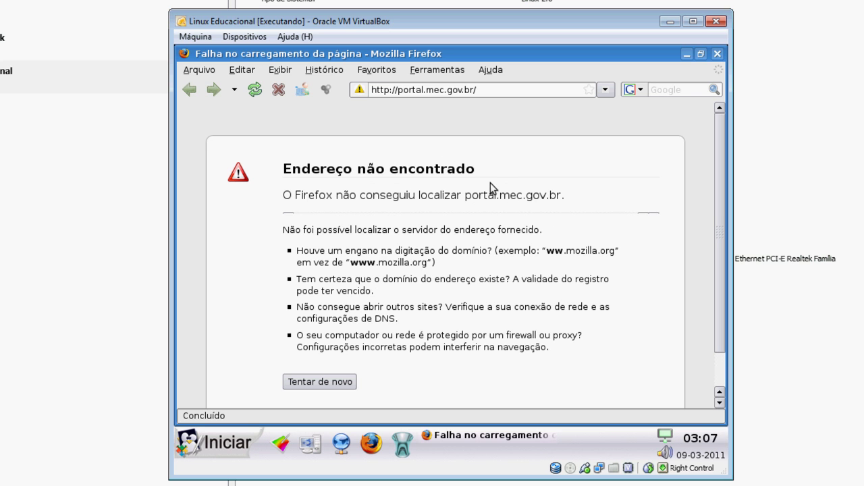
left_click(665, 440)
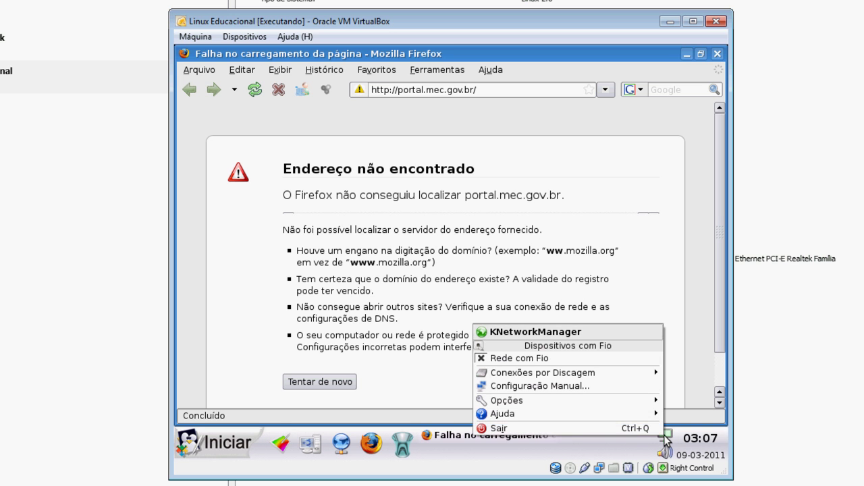
left_click(551, 385)
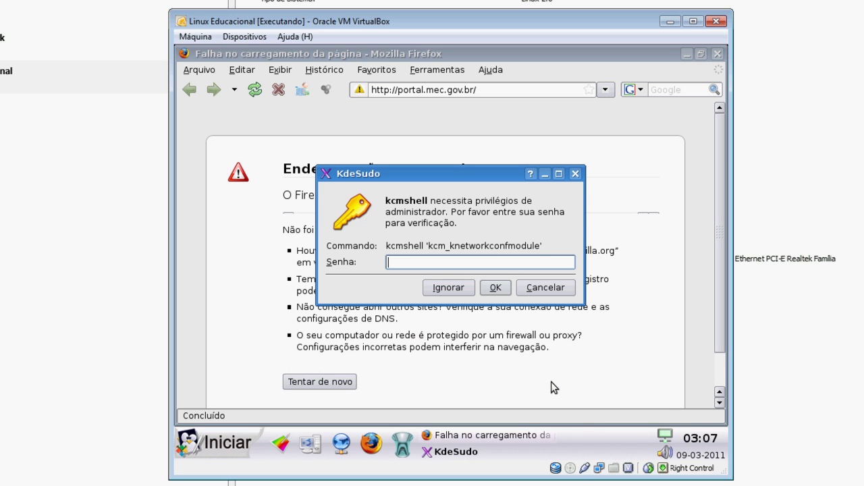
type("********")
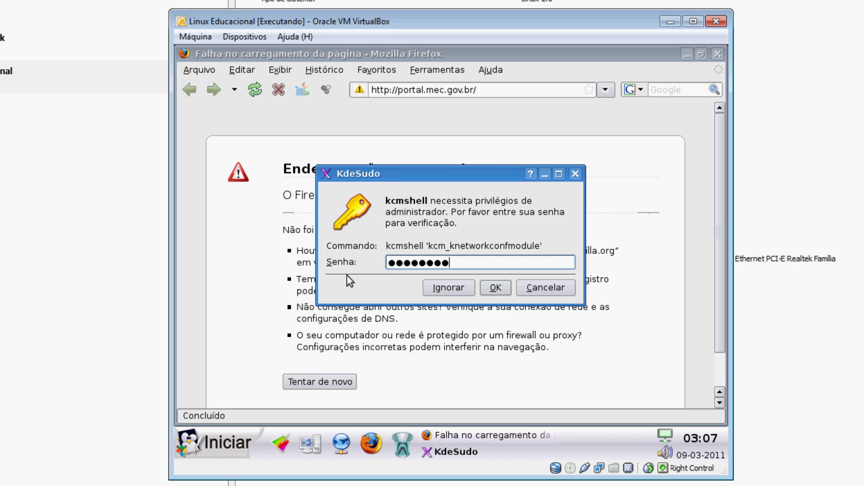
key("Return")
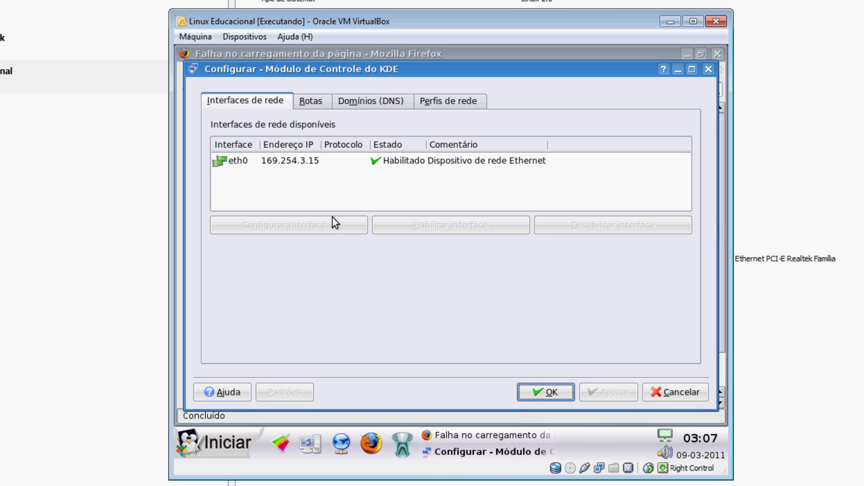
Configure the eth0 interface with manual addressing and the IP address 192.168.0.61
left_click(247, 165)
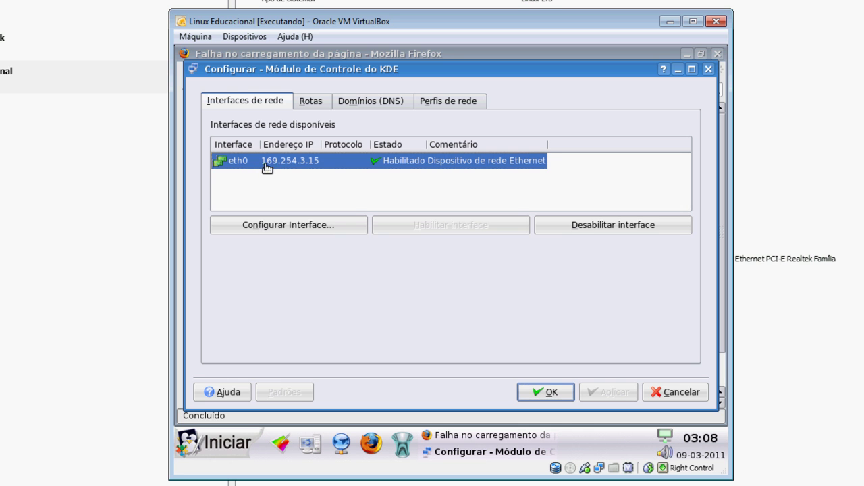
left_click(280, 225)
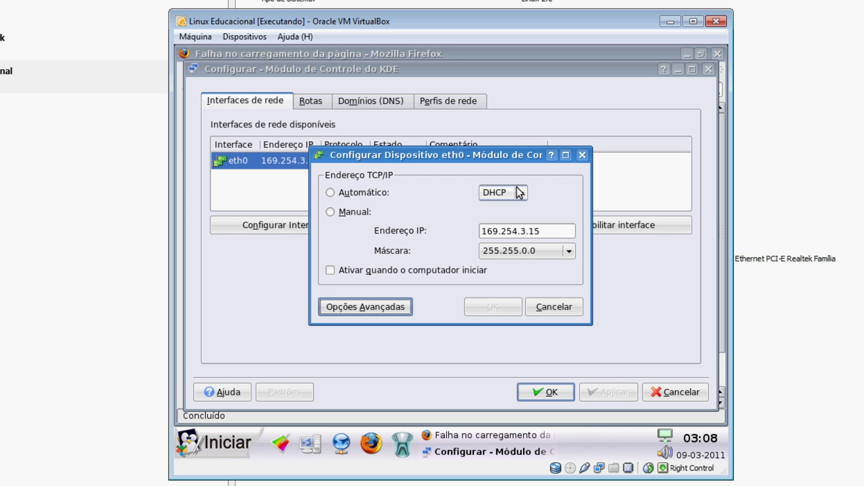
left_click(337, 213)
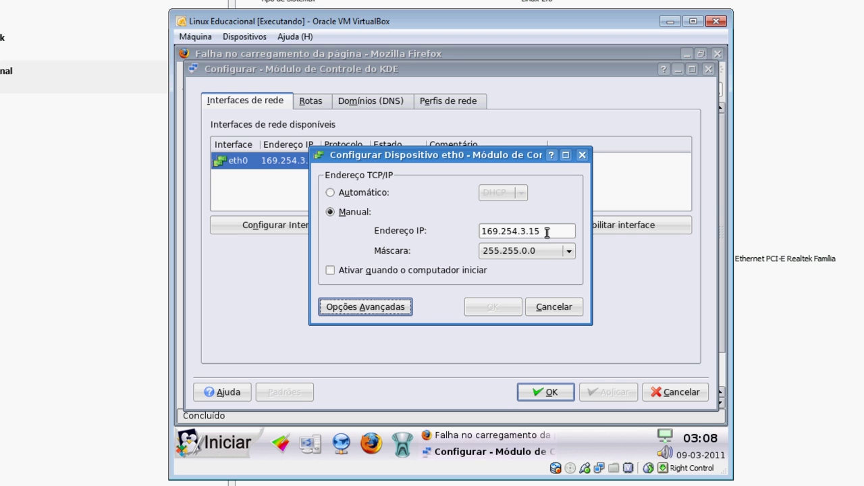
left_click_drag(549, 231, 448, 231)
type("192.1687.")
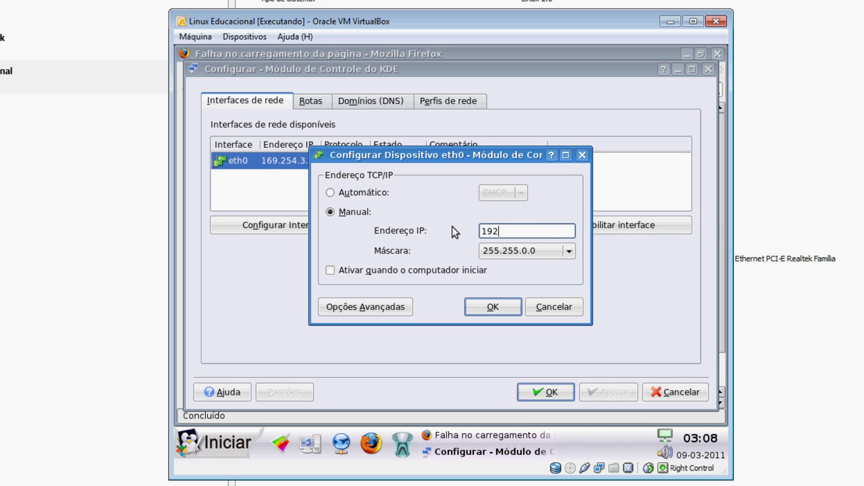
key("BackSpace")
key("BackSpace")
type(".0.61")
Set eth0's subnet mask to 255.255.255.0, enable activation at computer startup, and accept the interface settings
key("Tab")
type("255.255.255.128")
key("Down")
key("Down")
key("Down")
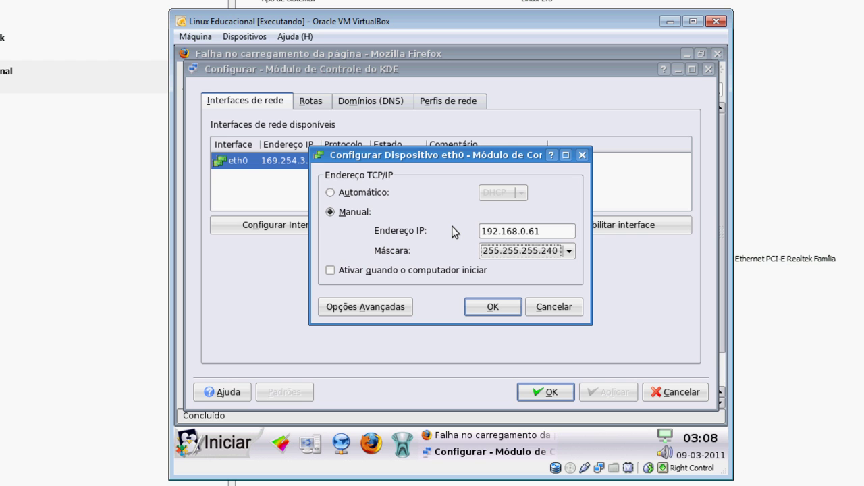
key("alt+Down")
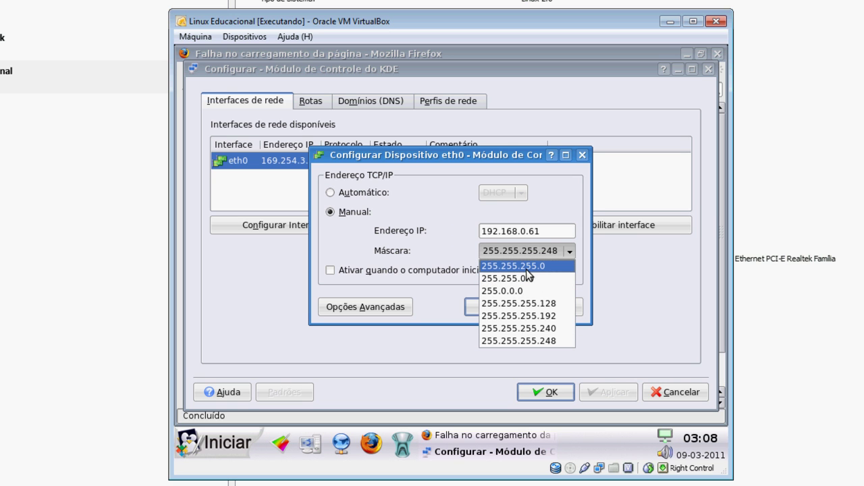
left_click(526, 268)
left_click(386, 270)
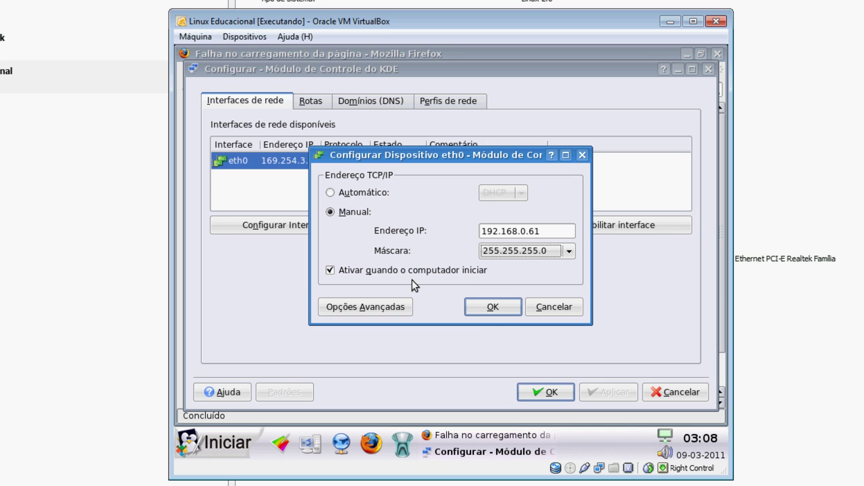
left_click(494, 307)
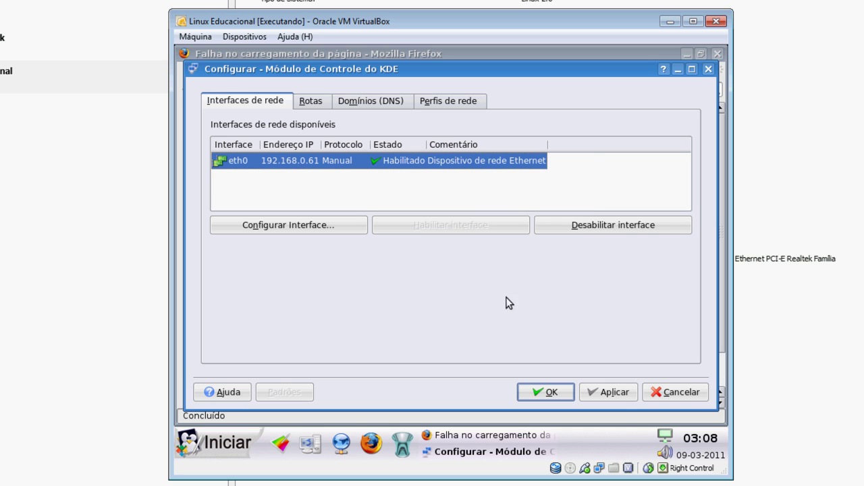
Set the default gateway for eth0 to 192.168.0.1
left_click(311, 102)
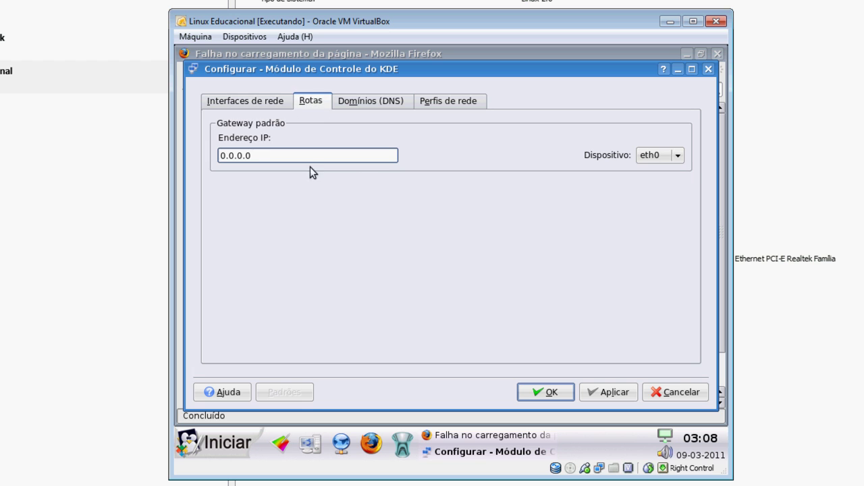
left_click_drag(270, 154, 199, 152)
type("1921.168")
key("BackSpace")
key("BackSpace")
key("BackSpace")
key("BackSpace")
key("BackSpace")
type(".1687")
key("BackSpace")
type(".0.1")
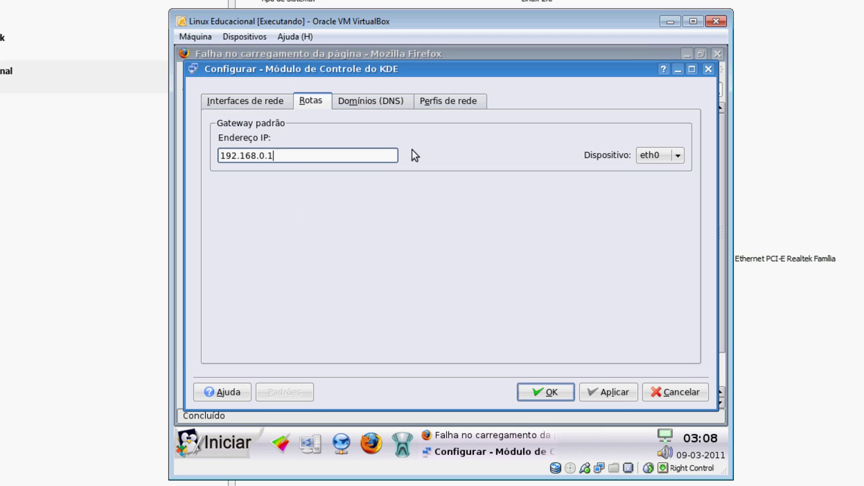
Set the empty name server entry in the DNS settings to 192.168.0.2
left_click(390, 102)
double_click(338, 179)
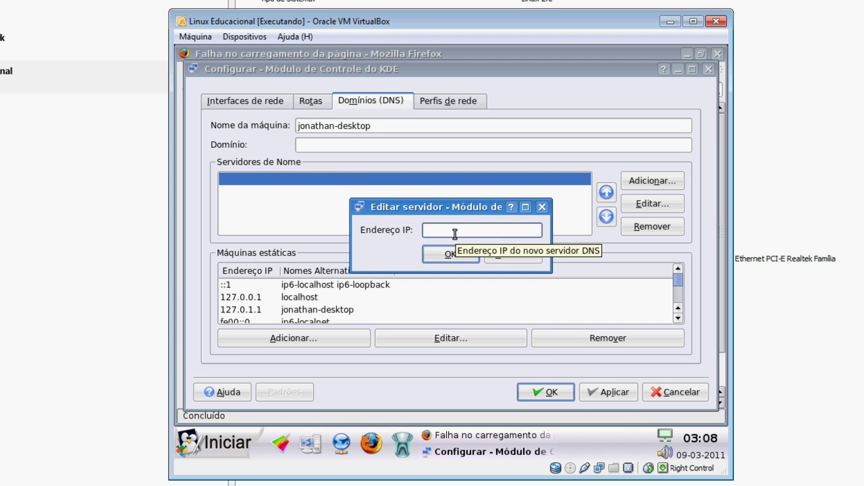
type("192.168.0.2")
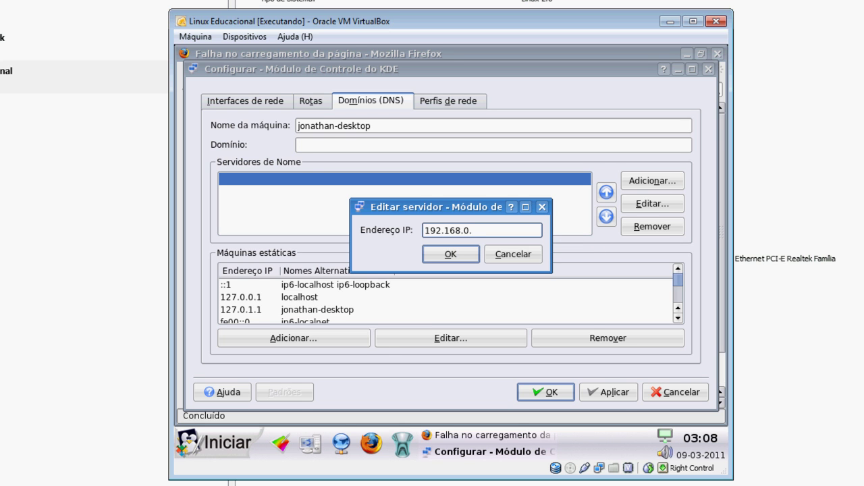
left_click(448, 254)
Recheck the gateway and interface settings and accept the network configuration
left_click(308, 103)
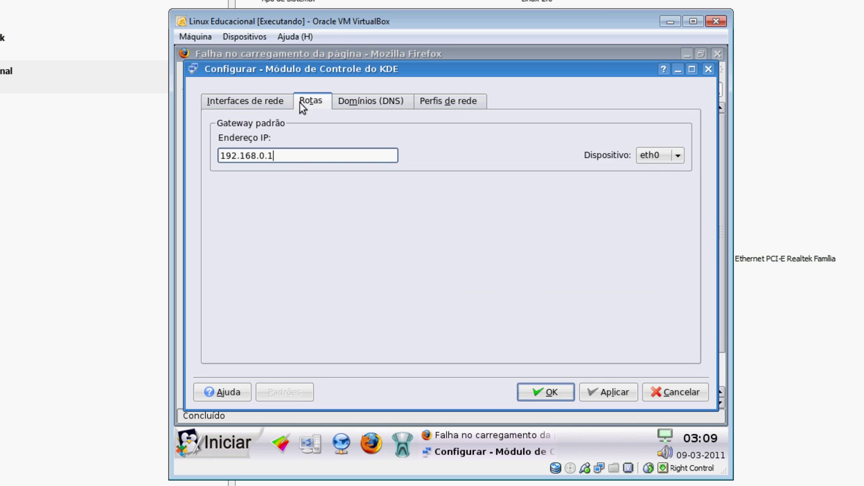
left_click(253, 103)
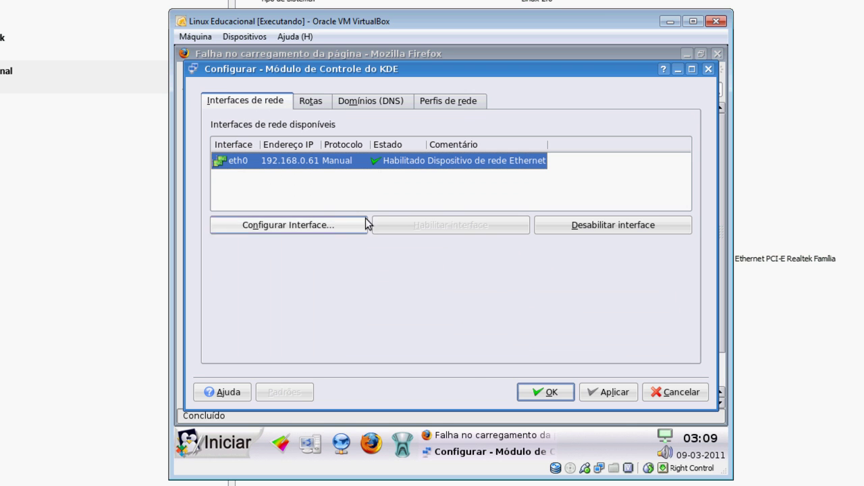
left_click(550, 394)
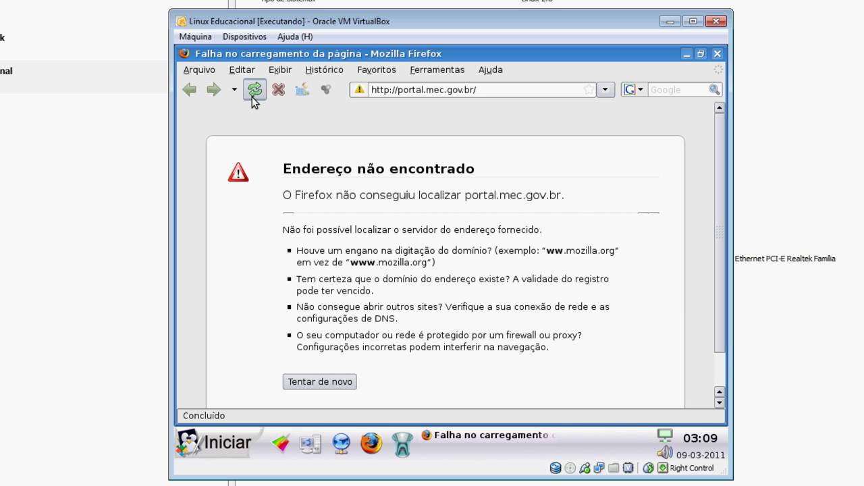
Reload portal.mec.gov.br in Firefox, look through the page to test the connection, and close the browser
left_click(253, 94)
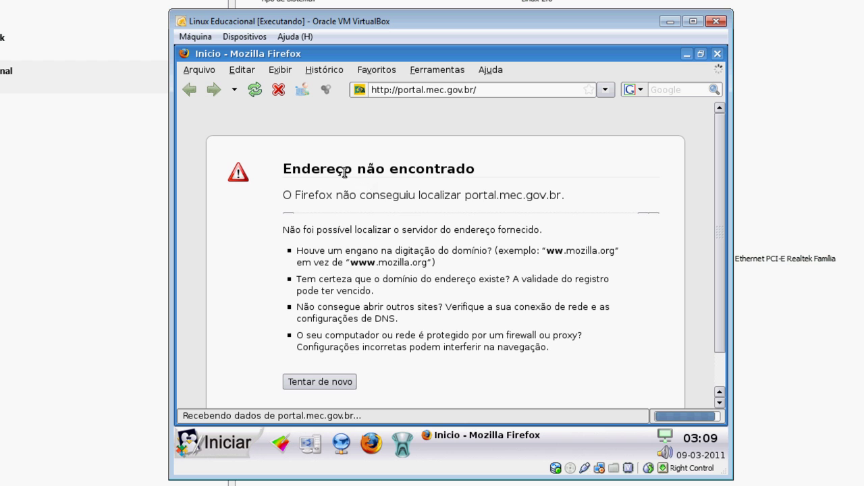
scroll(309, 208, "down", 6)
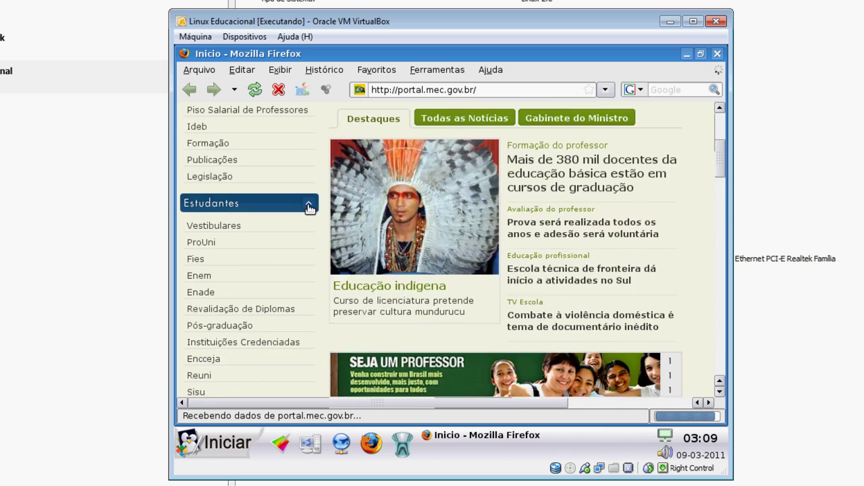
scroll(304, 223, "down", 10)
scroll(314, 221, "up", 5)
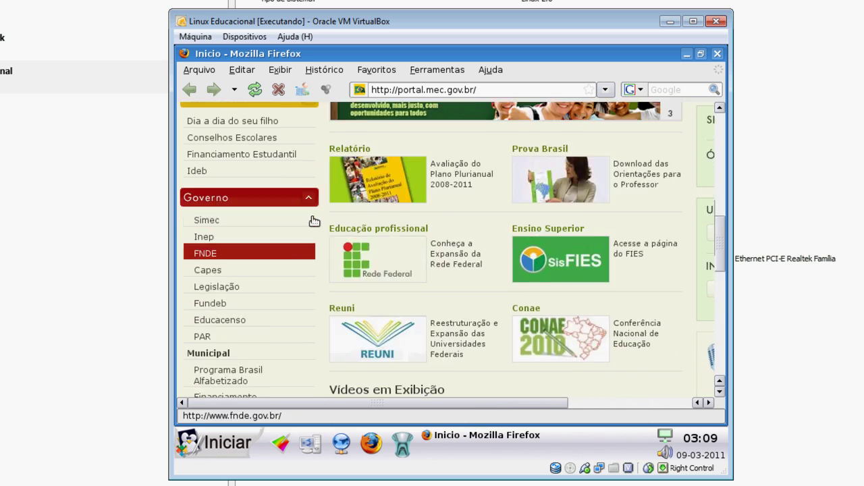
scroll(314, 221, "up", 10)
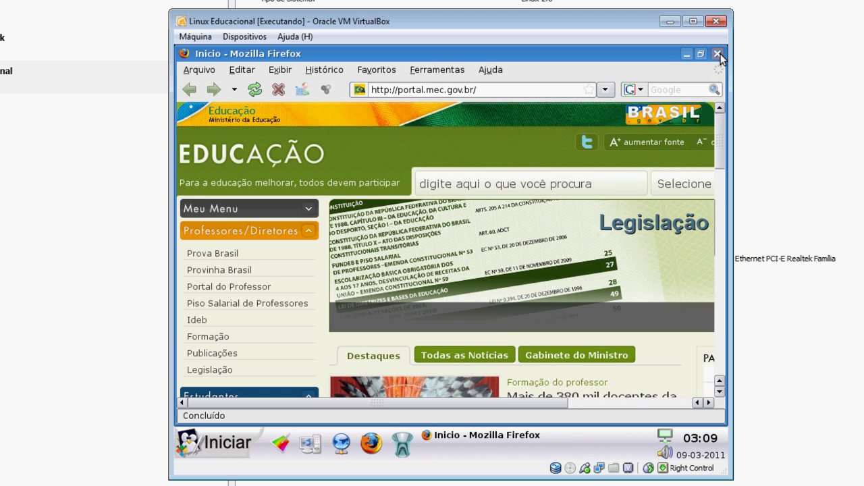
left_click(718, 54)
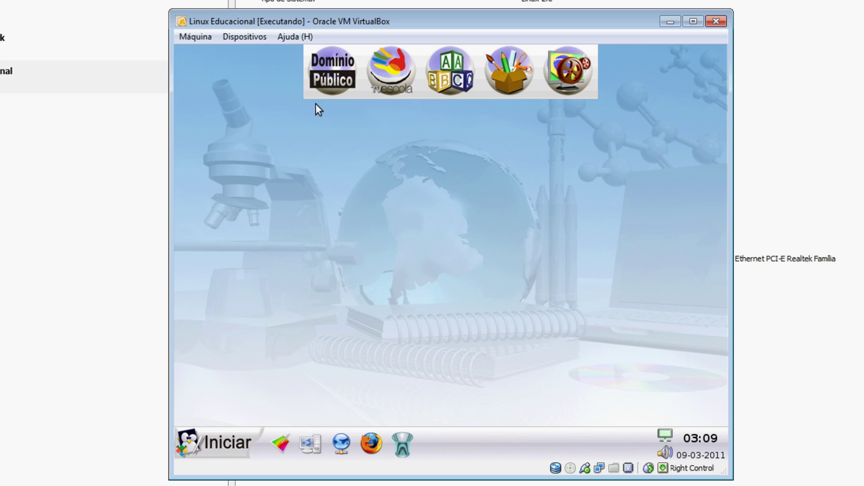
Open Domínio Público, dismiss the missing-content alert, and read the educational content installation instructions
left_click(334, 76)
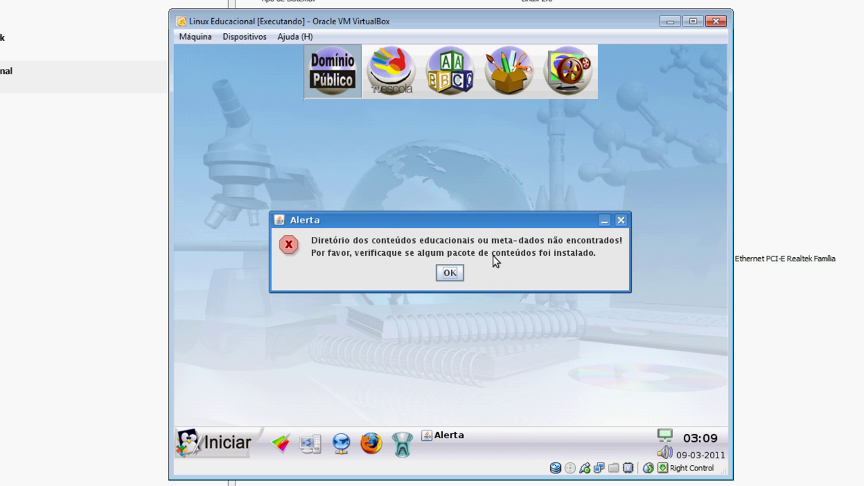
left_click(450, 274)
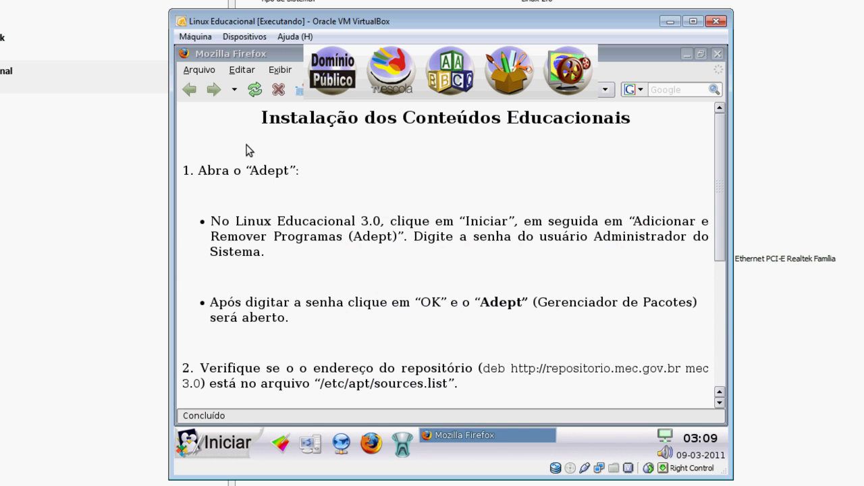
scroll(391, 216, "down", 6)
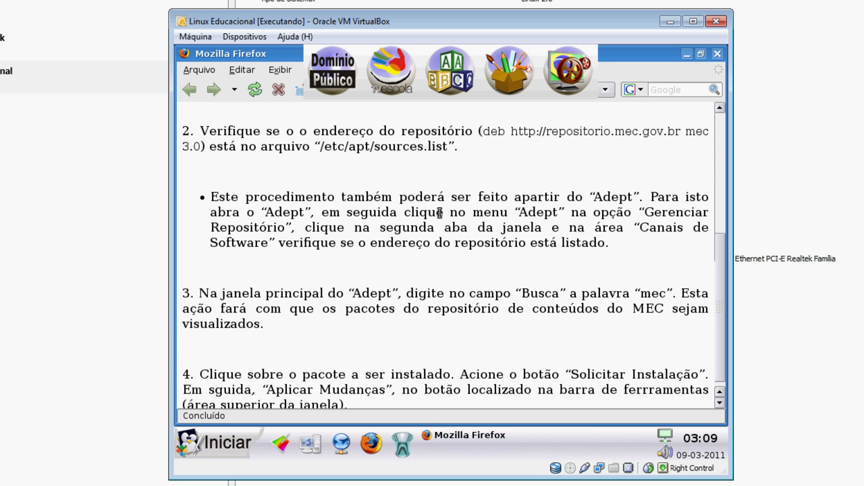
scroll(443, 210, "down", 1)
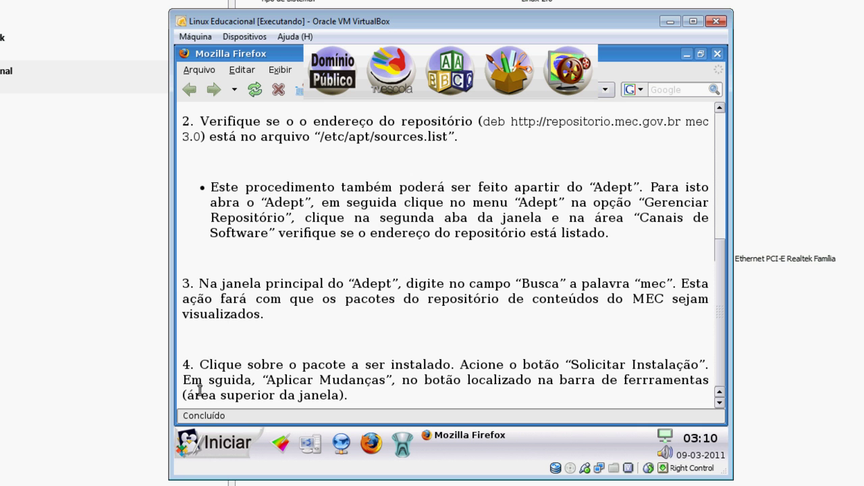
Open the Adept package manager, maximize its window, and search the packages for "mec"
left_click(216, 446)
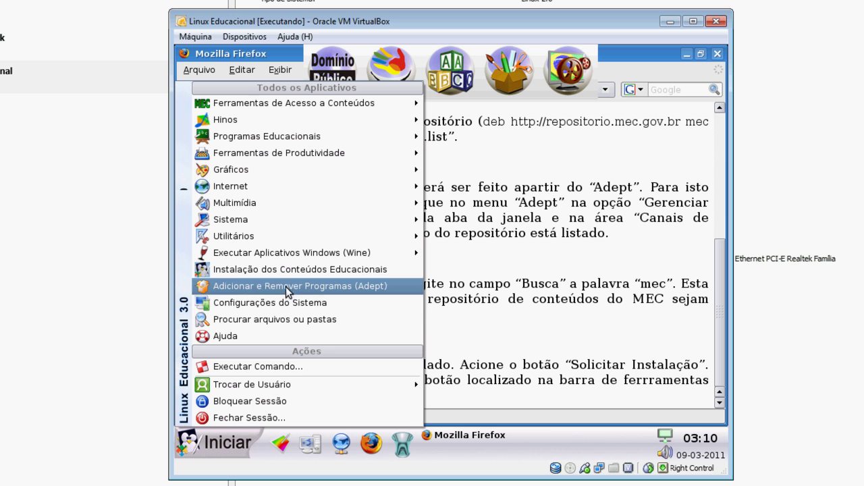
left_click(356, 287)
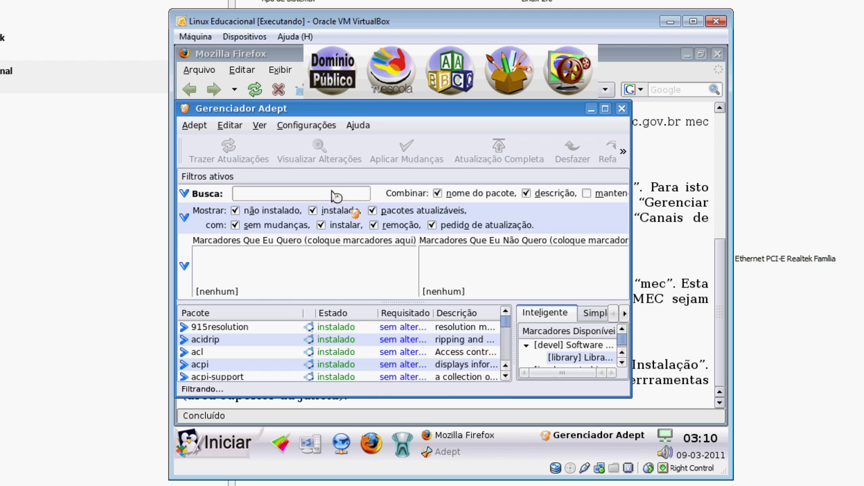
left_click(606, 108)
left_click(242, 138)
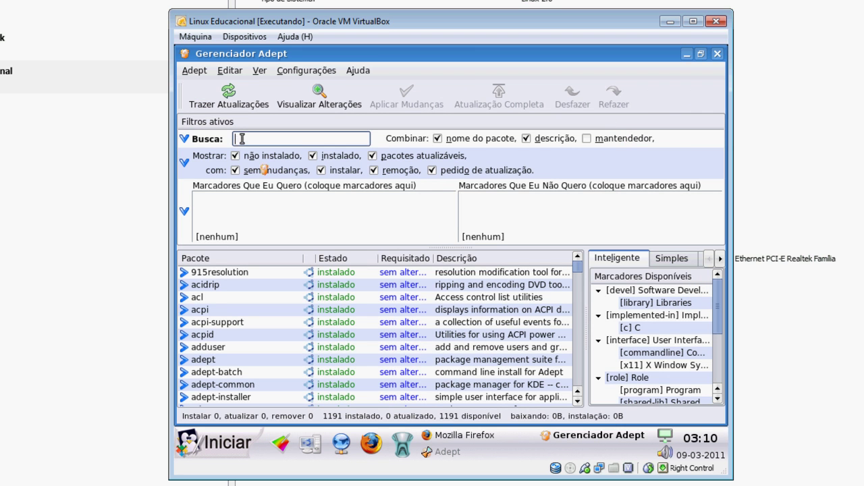
type("mec")
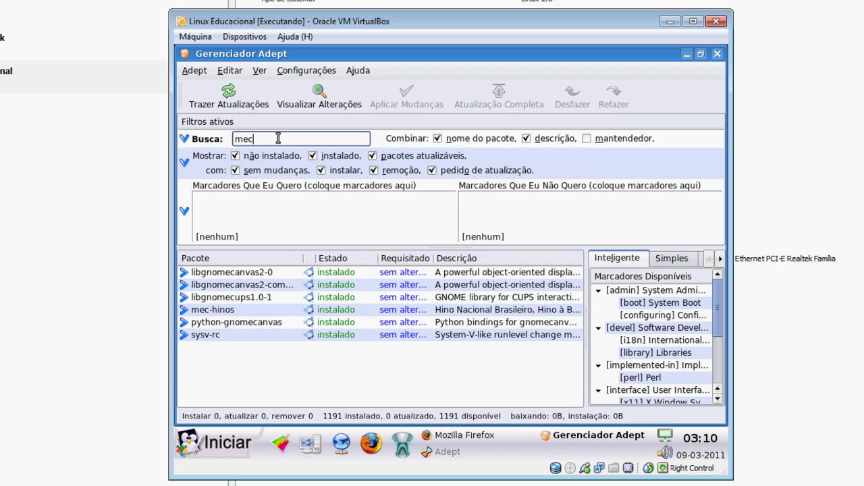
Examine the details of the mec-hinos package in the search results, and collapse its entry
left_click(280, 342)
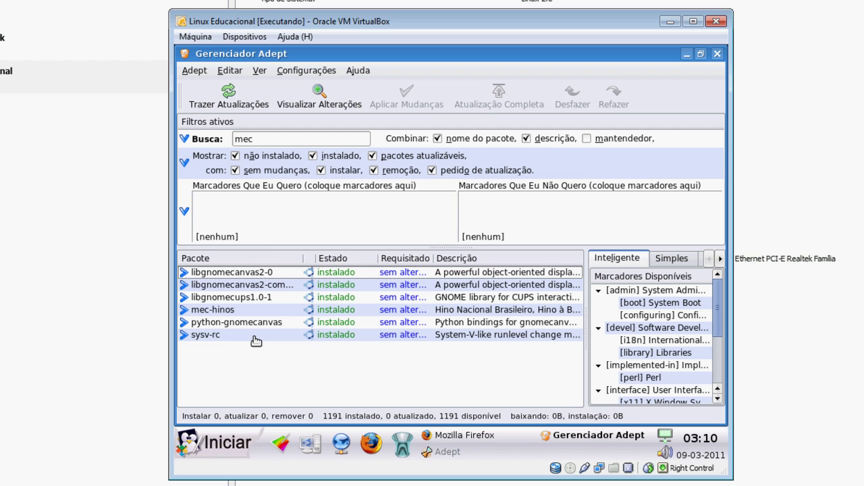
left_click(228, 310)
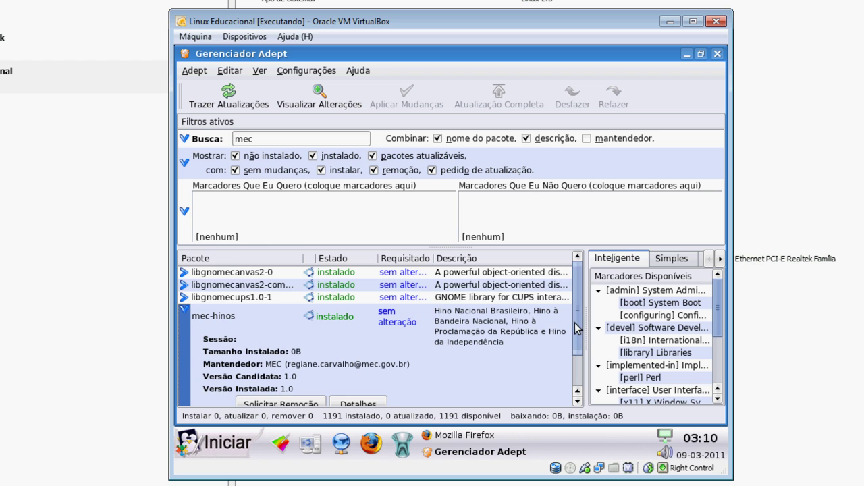
scroll(580, 331, "down", 1)
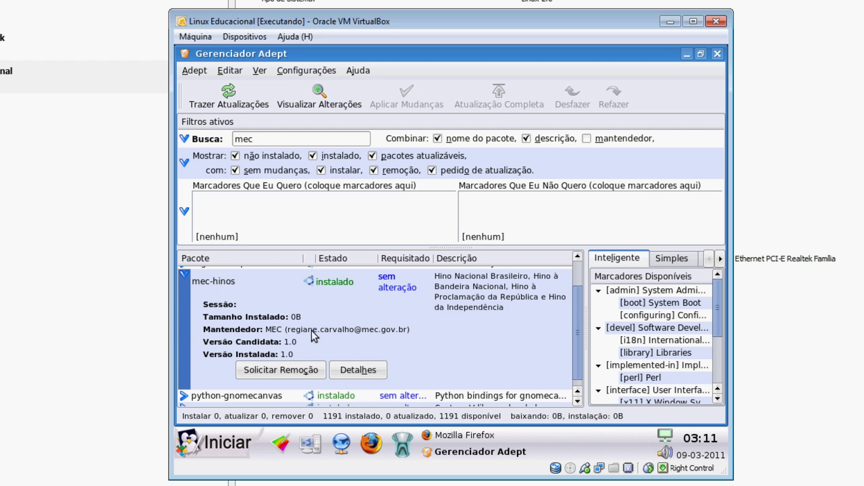
scroll(211, 329, "up", 1)
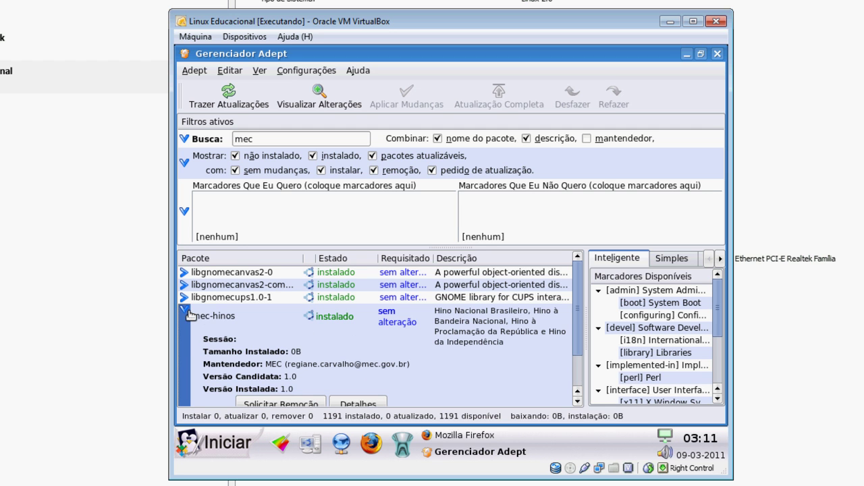
left_click(184, 315)
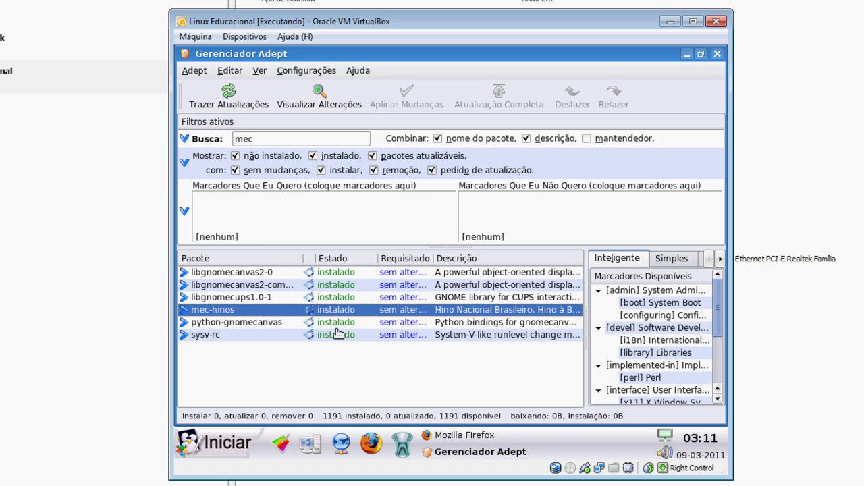
Exclude installed packages from the "mec" search and fetch the updated package lists from the repositories
left_click(312, 156)
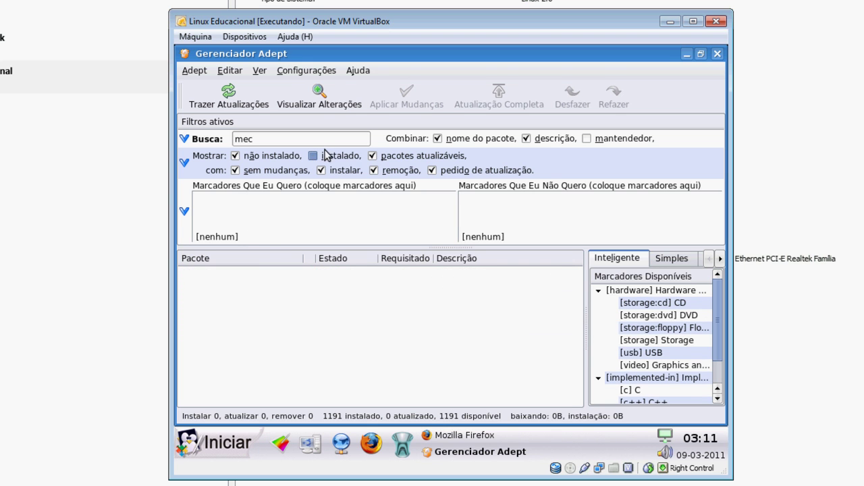
left_click(261, 141)
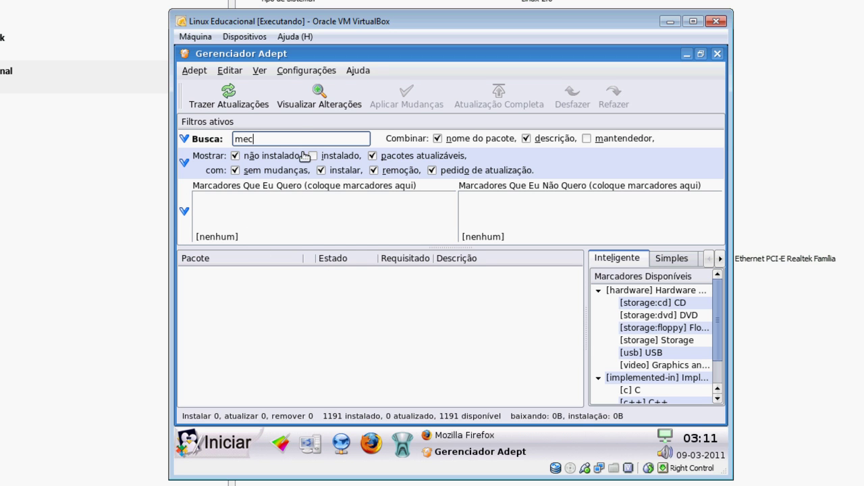
left_click(228, 95)
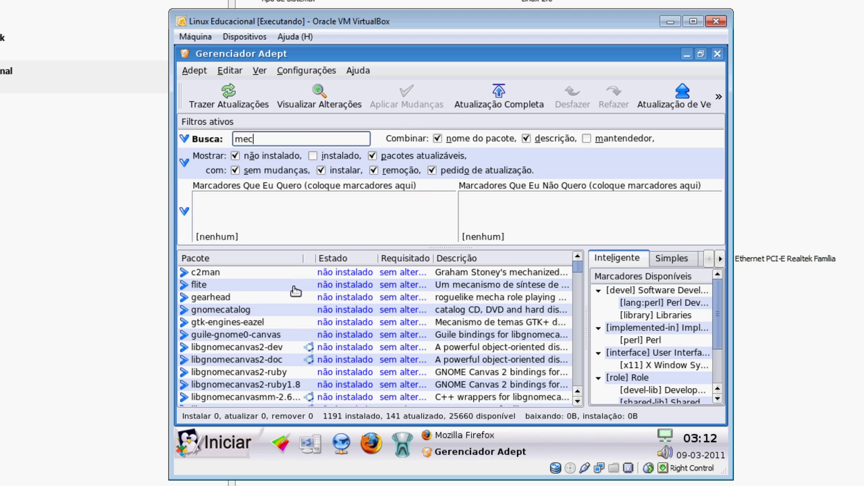
left_click_drag(577, 273, 573, 296)
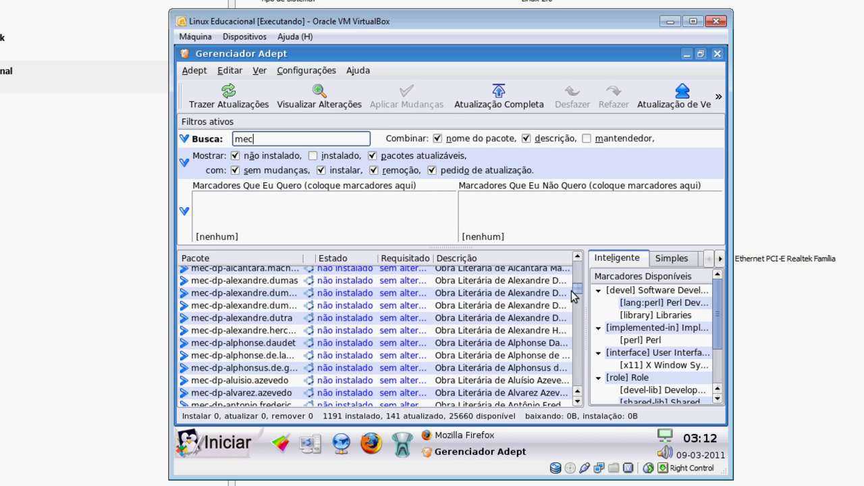
left_click(579, 258)
left_click(579, 260)
left_click(580, 259)
left_click(580, 259)
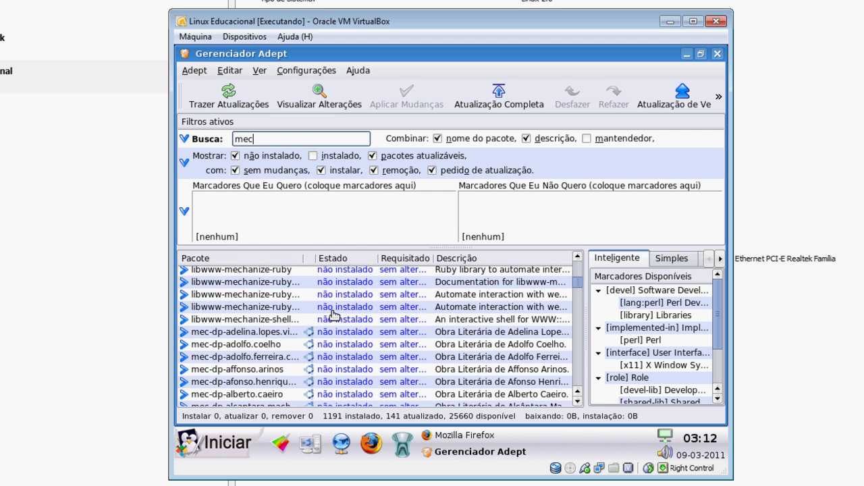
left_click(229, 334)
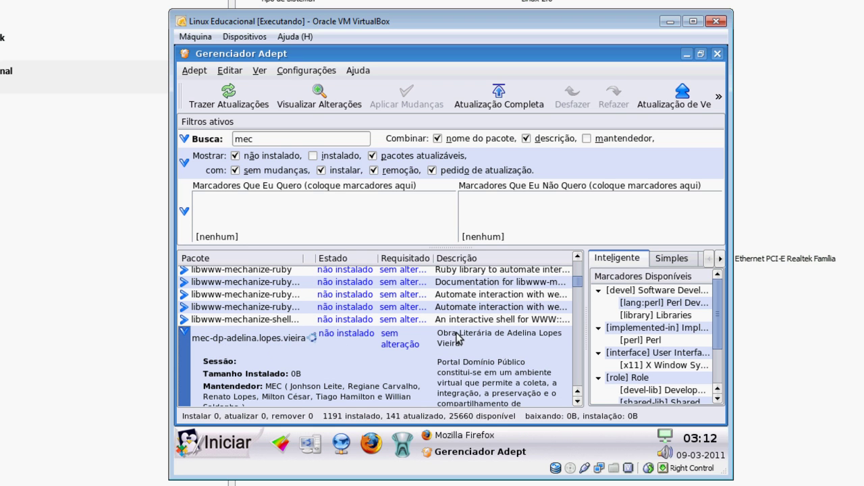
left_click(184, 333)
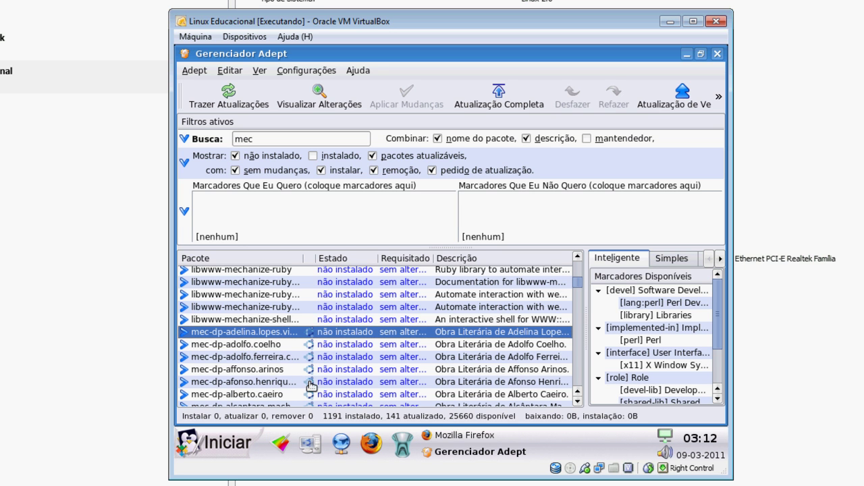
Request installation of the mec-dp-aluisio.azevedo package and apply the changes
left_click(577, 402)
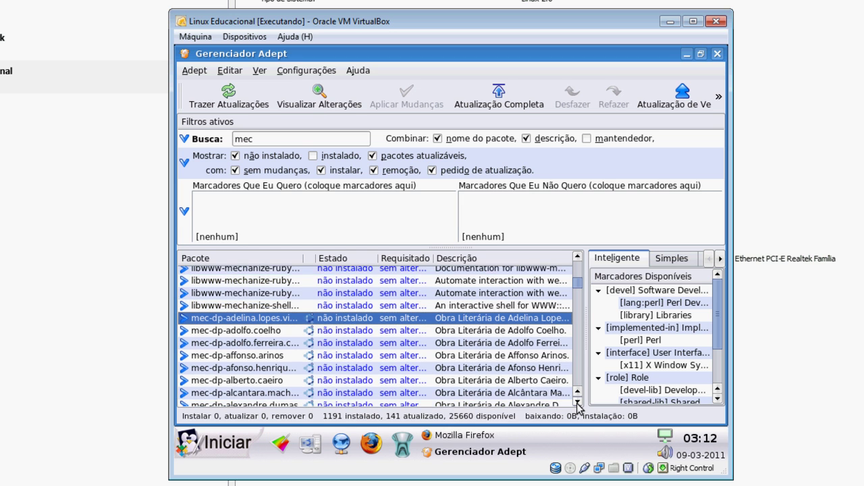
left_click(578, 402)
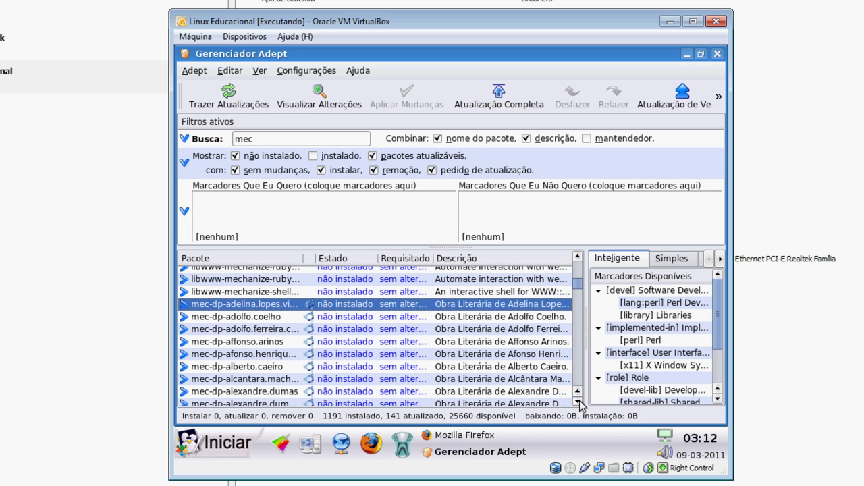
left_click(578, 402)
left_click(578, 402)
left_click(578, 402)
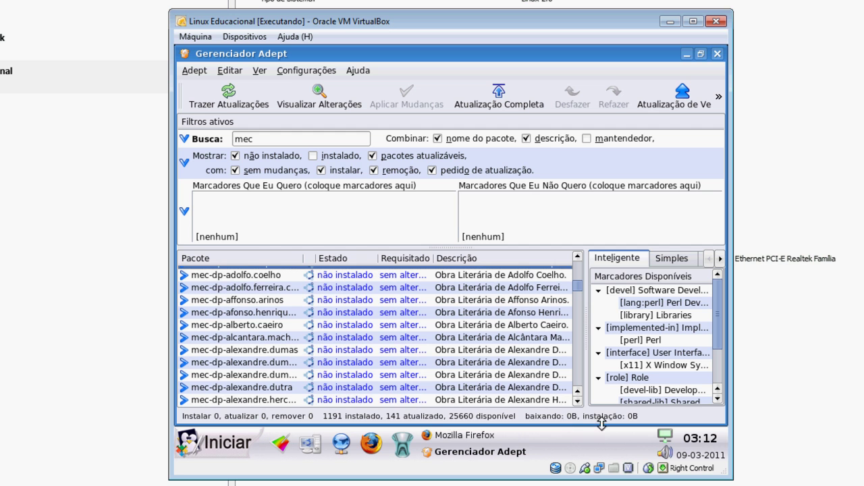
left_click(577, 402)
left_click(577, 402)
left_click(578, 402)
left_click(578, 402)
left_click(577, 402)
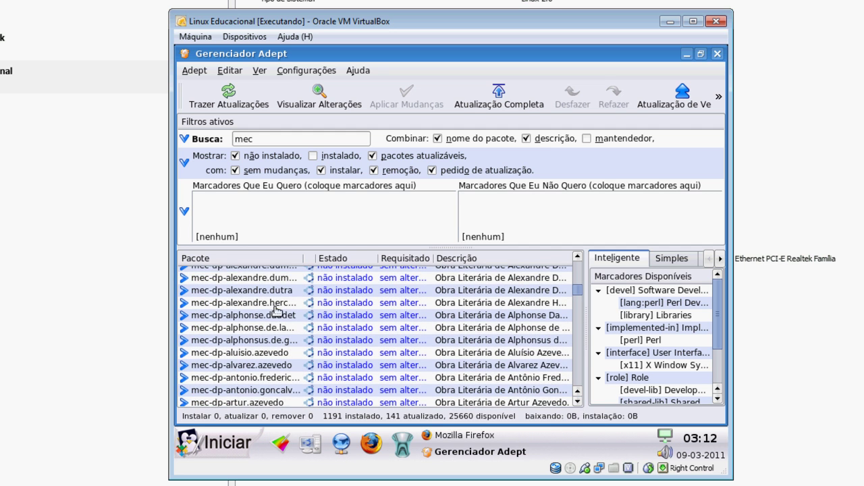
left_click(248, 358)
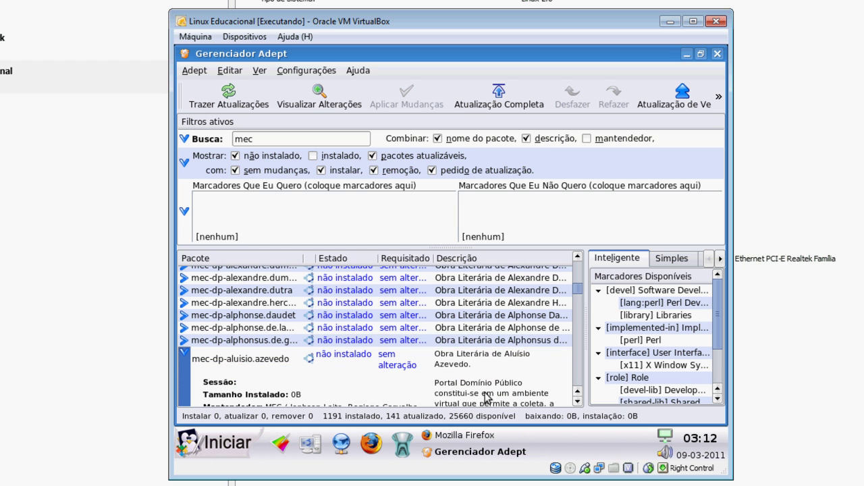
left_click(578, 401)
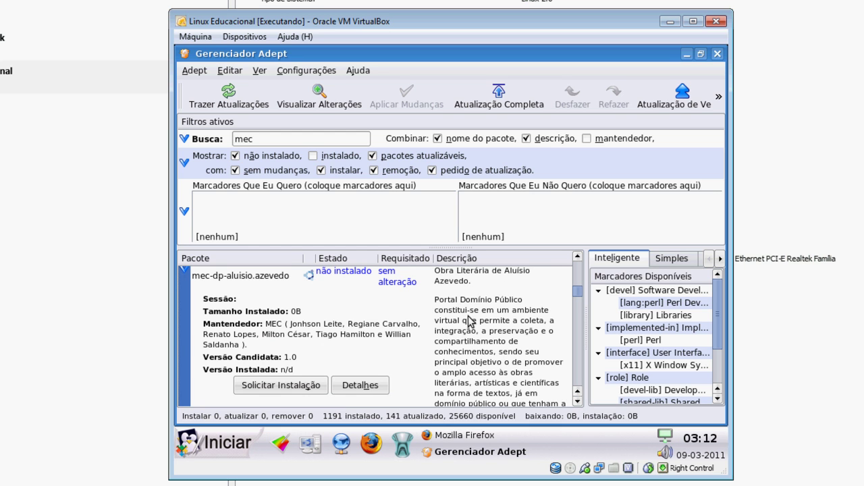
left_click(295, 390)
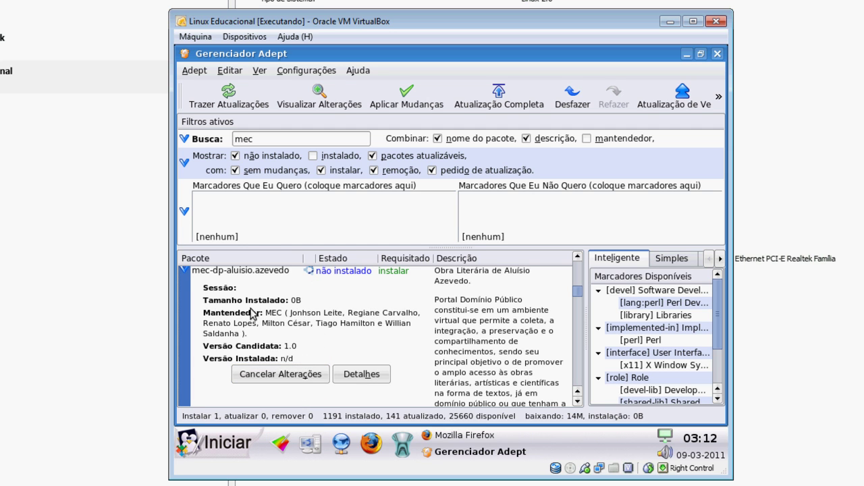
left_click(184, 272)
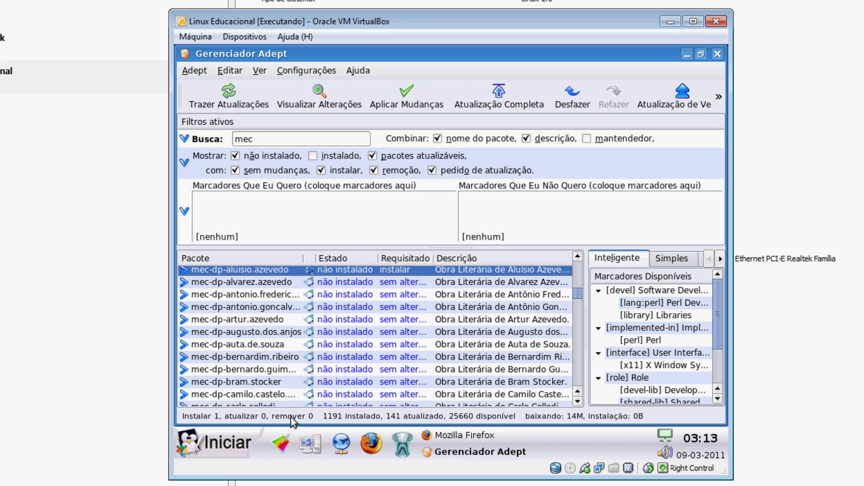
left_click(399, 95)
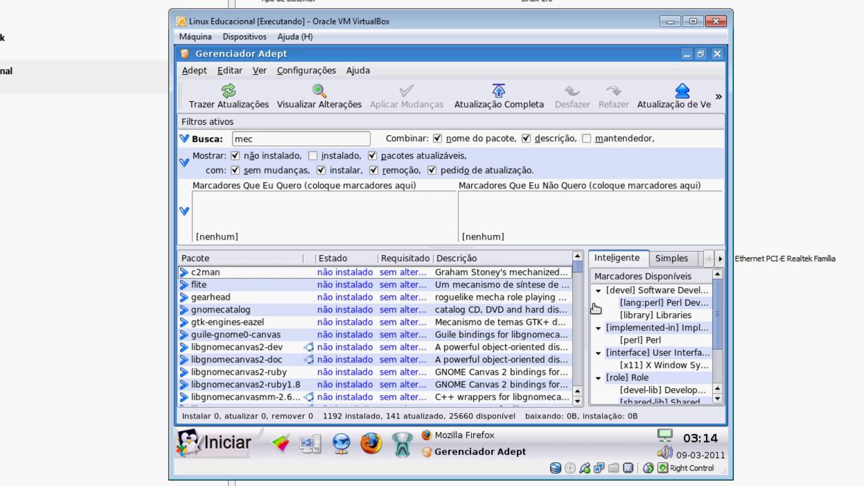
Browse to the TV Escola packages and examine the details of the first mec-vol1-dvd1-ensinomedio package
scroll(577, 277, "down", 1)
left_click_drag(577, 277, 587, 338)
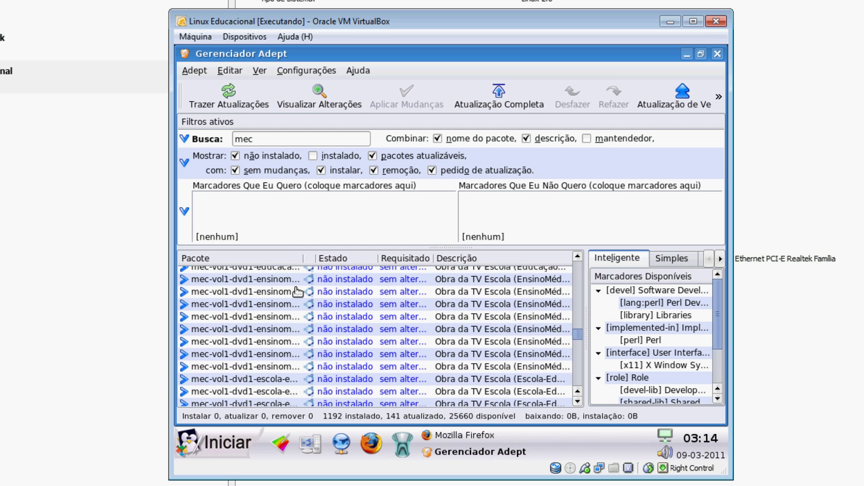
left_click(259, 279)
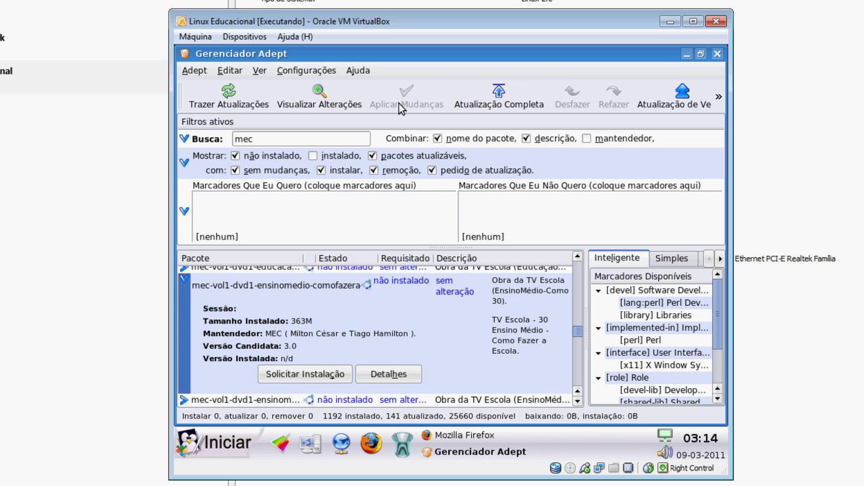
left_click(186, 281)
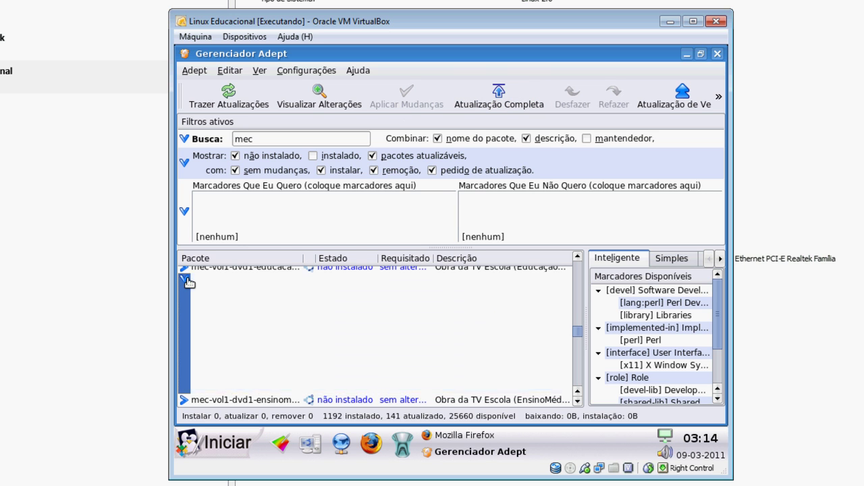
Close Adept and the Firefox instructions page, and open the Domínio Público educational content search tool
left_click(717, 54)
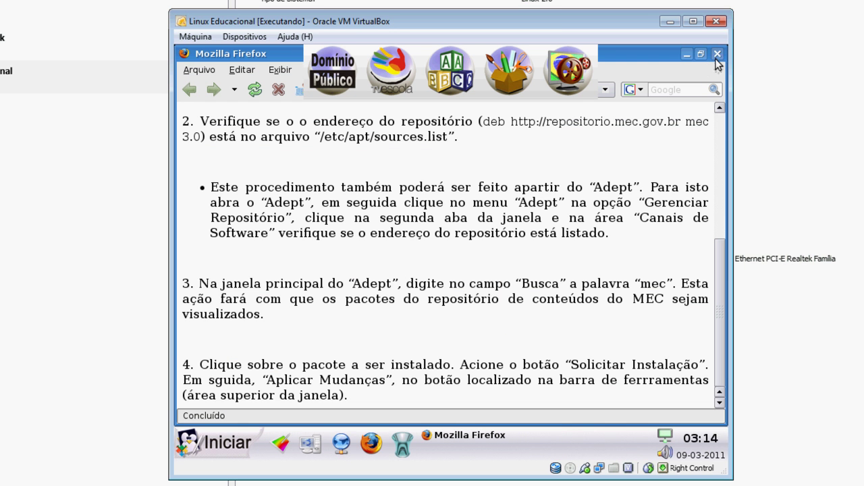
left_click(719, 54)
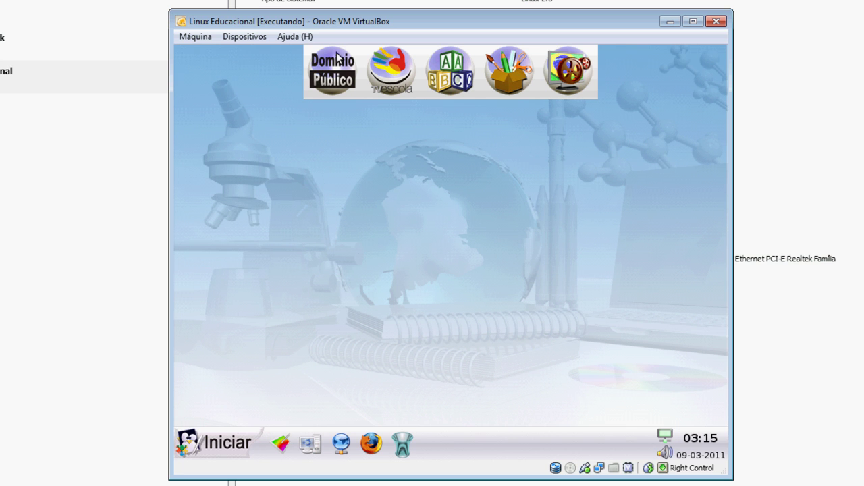
left_click(335, 73)
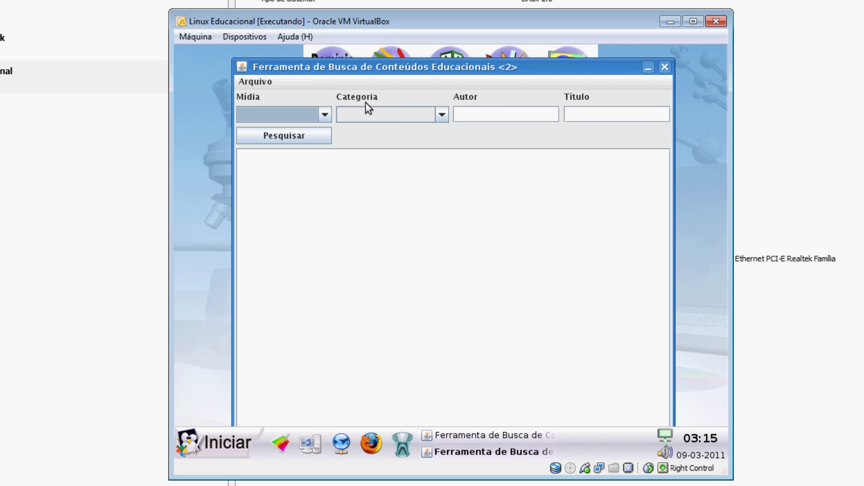
Search the educational content for the Texto media type in the Literatura category
left_click(530, 114)
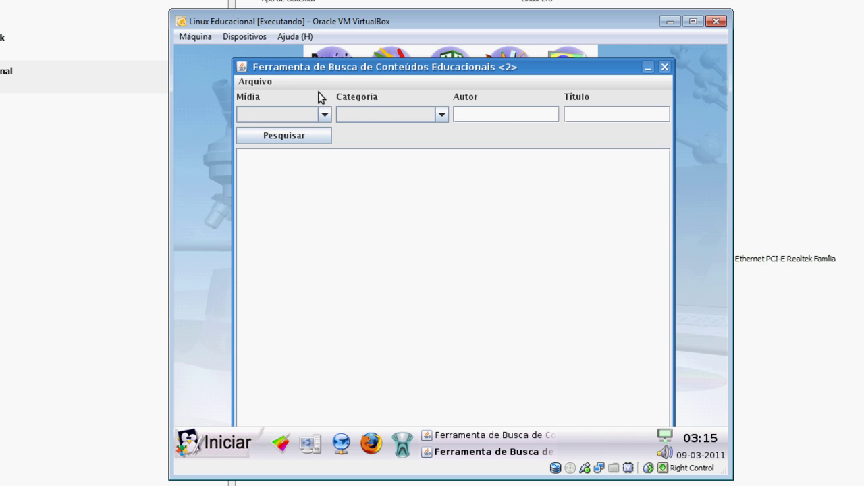
left_click(325, 116)
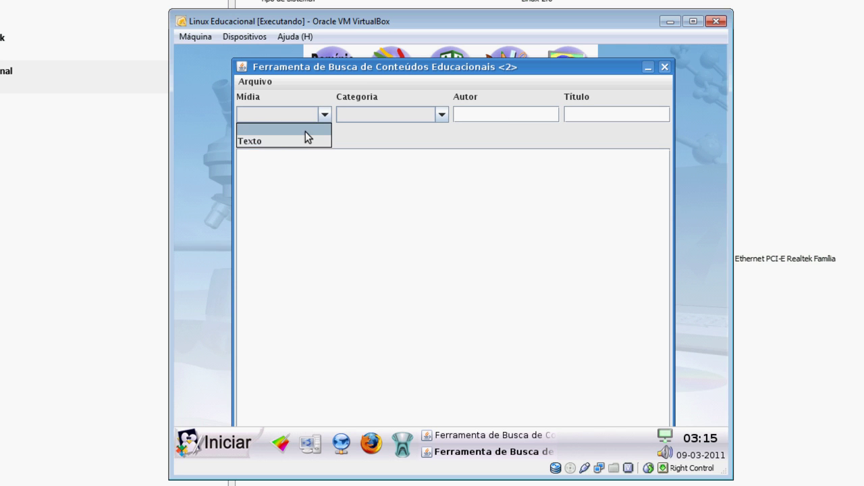
left_click(306, 140)
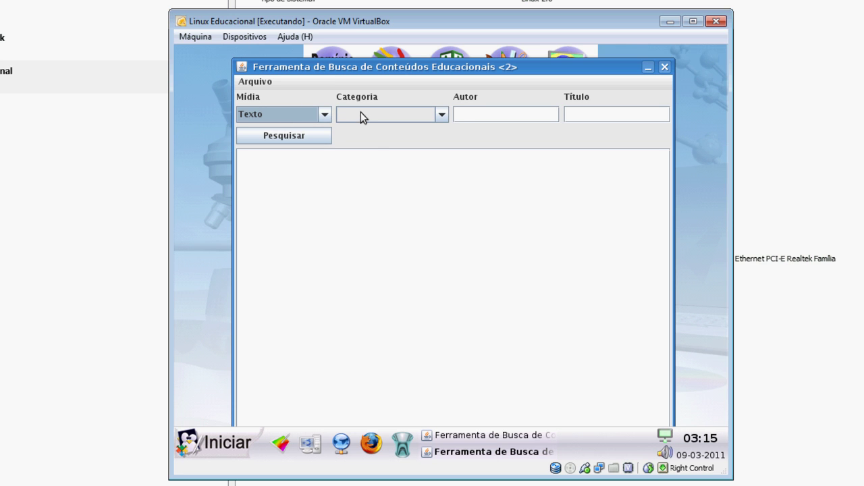
left_click(443, 114)
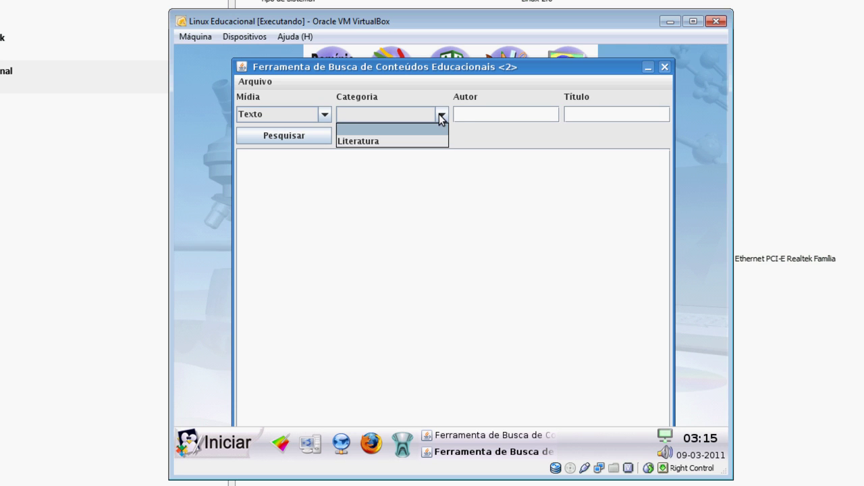
left_click(369, 140)
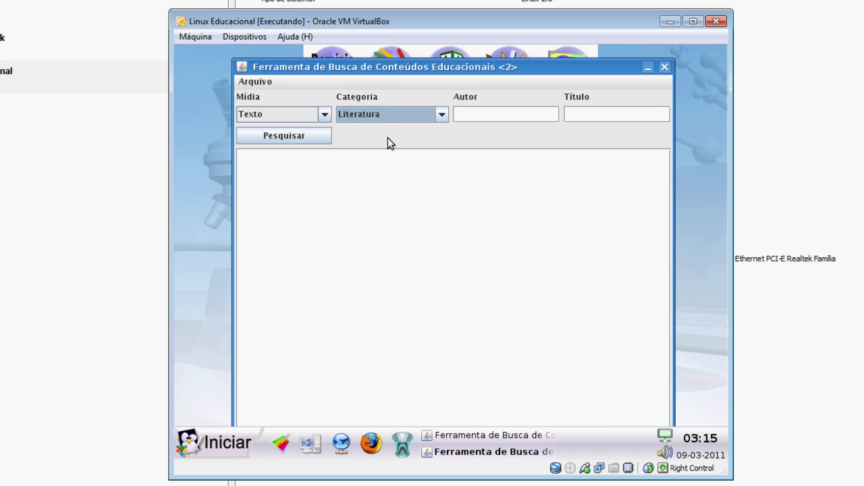
left_click(280, 135)
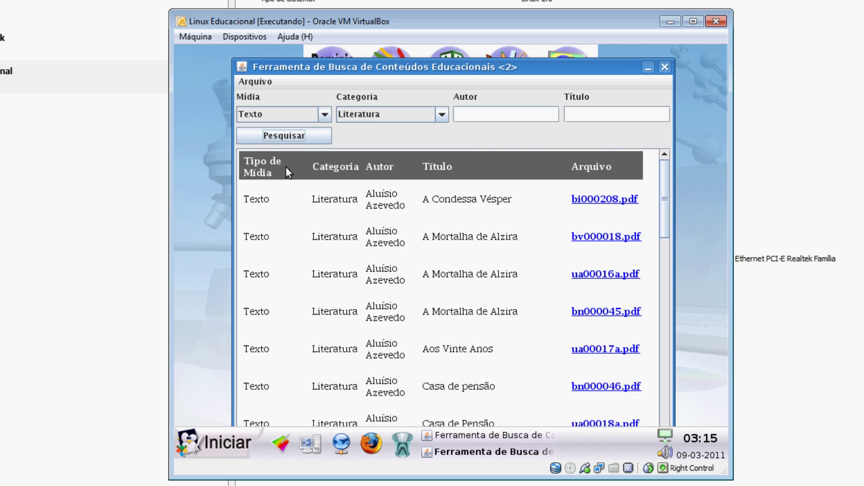
Look through the literature search results, examining the authors, titles and linked PDF files
scroll(447, 257, "down", 5)
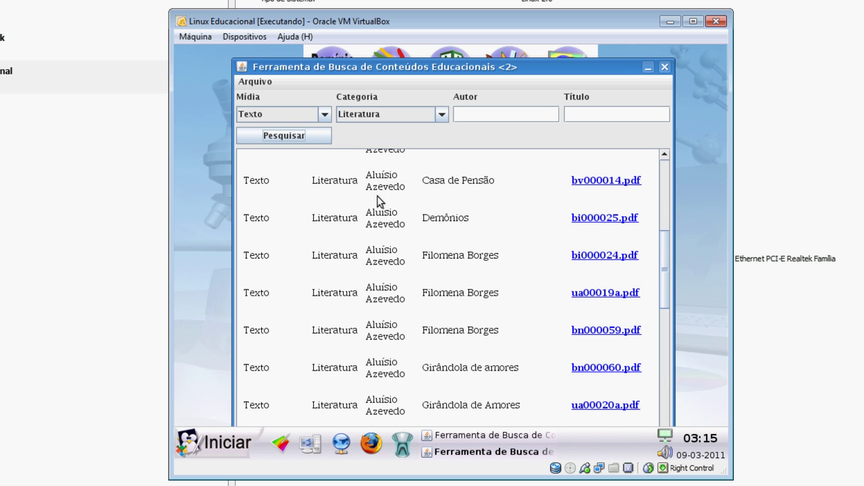
scroll(321, 202, "down", 5)
scroll(476, 203, "down", 6)
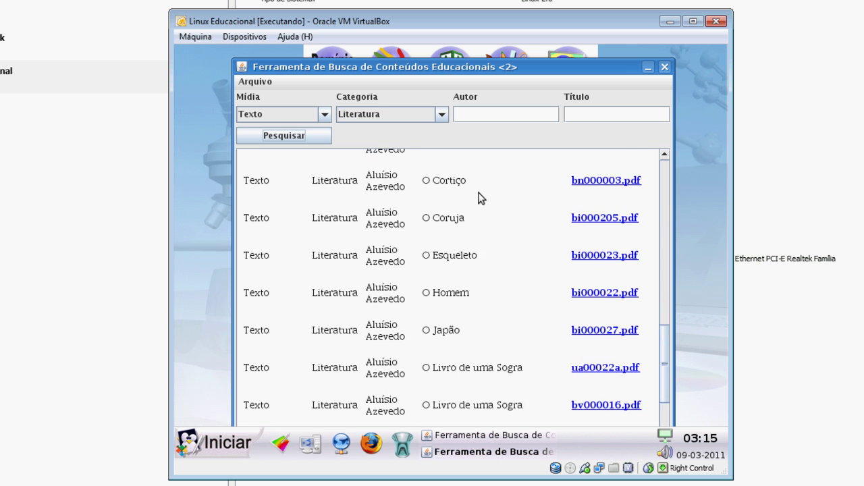
scroll(484, 285, "up", 15)
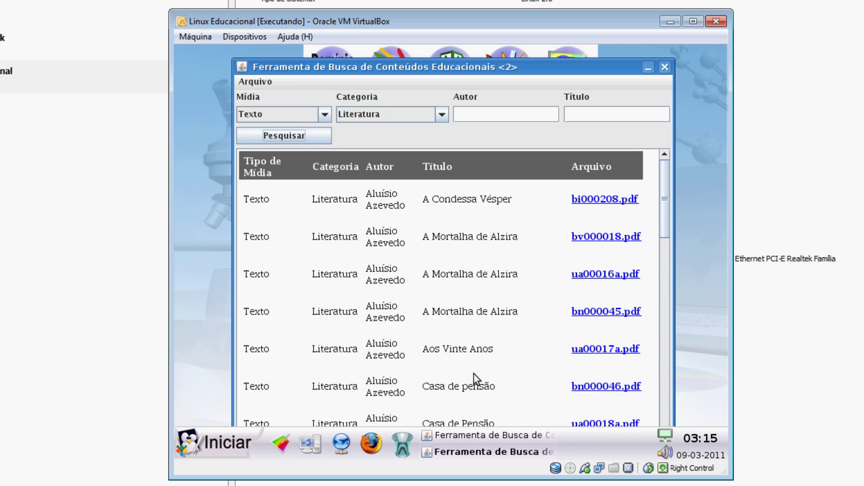
scroll(484, 267, "down", 3)
scroll(503, 273, "up", 2)
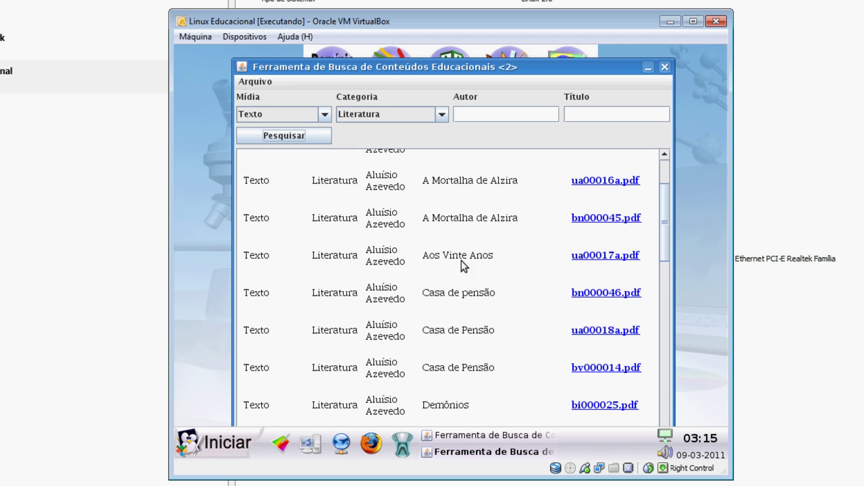
scroll(466, 265, "up", 2)
scroll(486, 284, "down", 10)
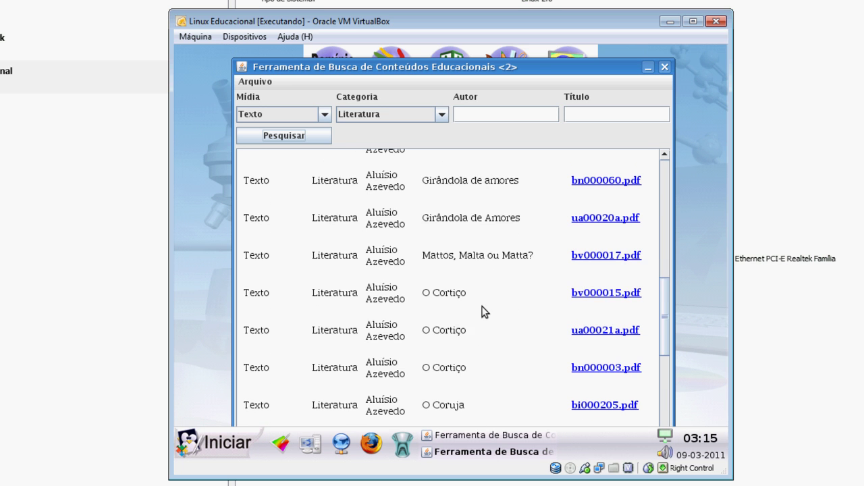
scroll(481, 307, "up", 2)
scroll(484, 310, "up", 5)
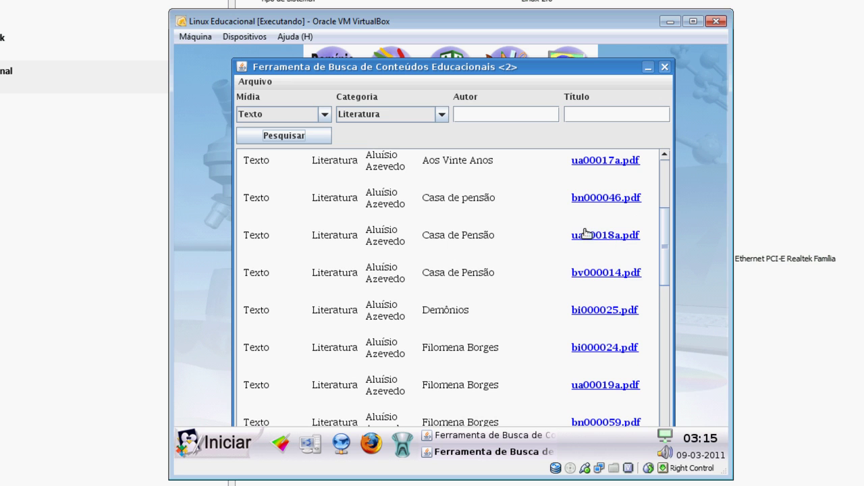
Open the Casa de Pensão file ua00018a.pdf, maximize its viewer window and look through the first pages up to page 14
left_click(599, 237)
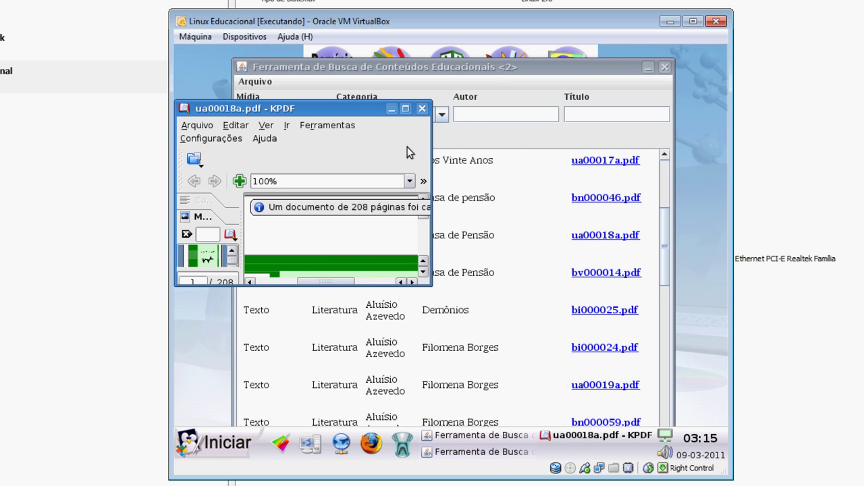
left_click(405, 108)
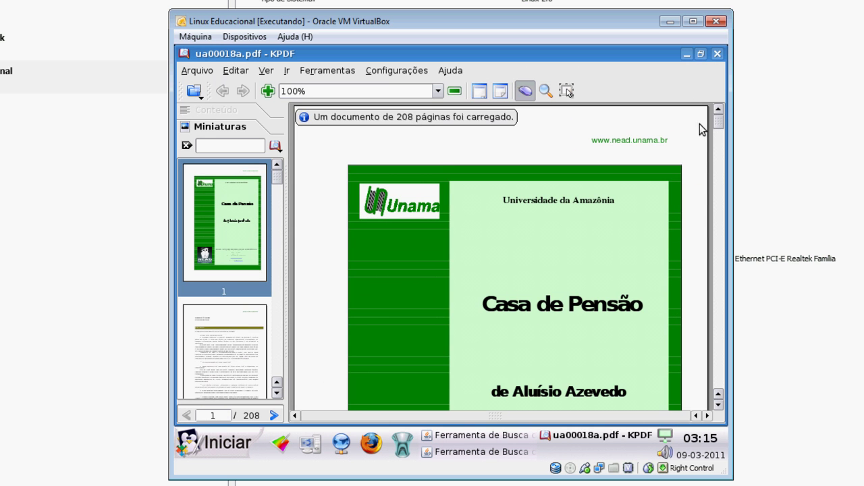
left_click_drag(719, 123, 722, 140)
scroll(514, 250, "down", 20)
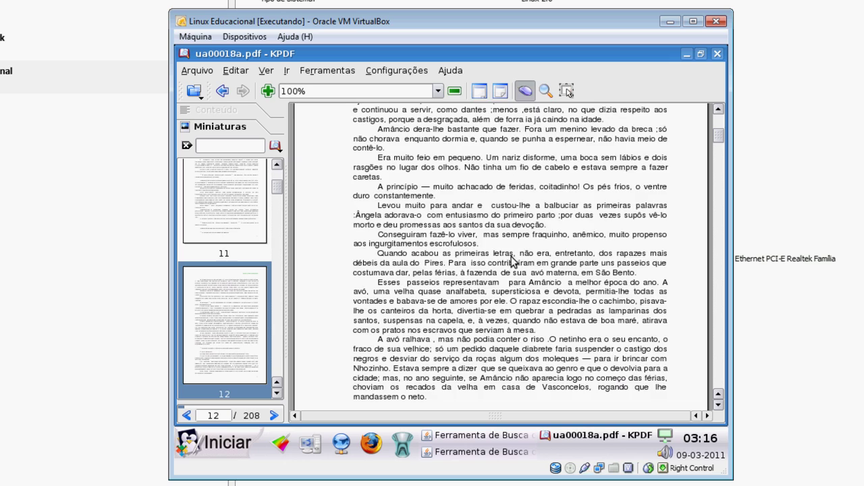
scroll(514, 244, "down", 10)
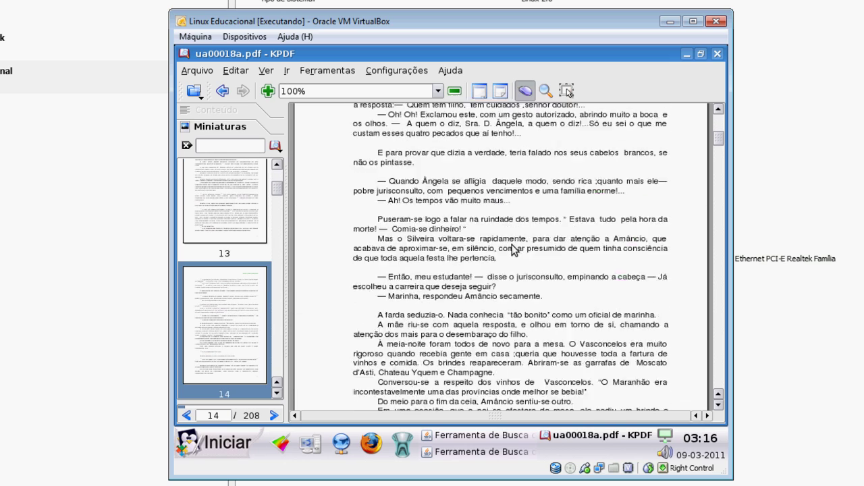
Enlarge the PDF view to 140% and read back through pages 14 and 13
left_click(267, 90)
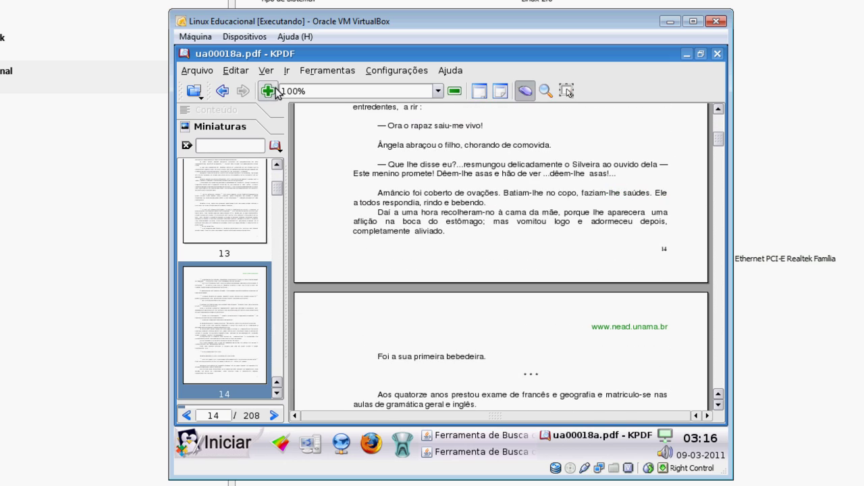
left_click(268, 90)
scroll(444, 195, "up", 10)
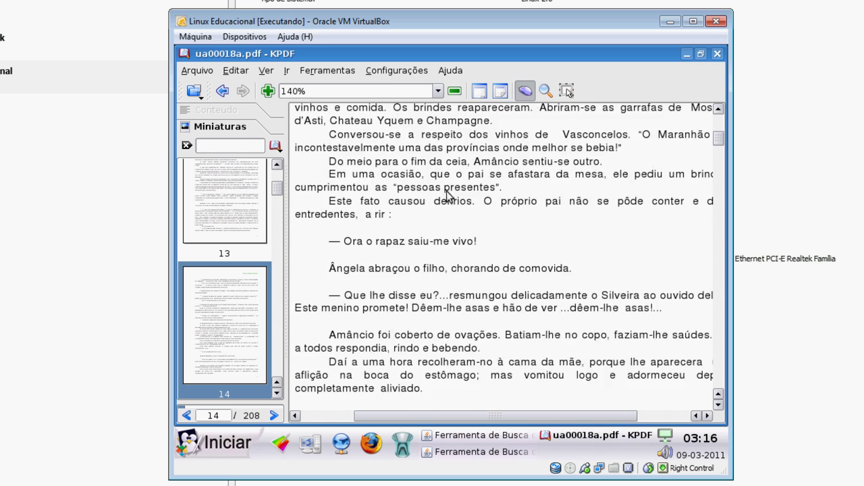
scroll(521, 256, "up", 6)
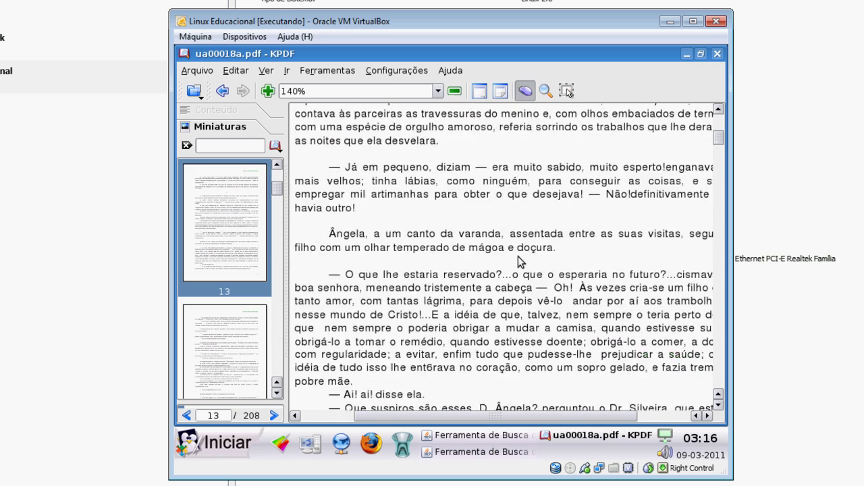
Close the PDF document and the educational content search tool to return to the desktop
left_click(717, 54)
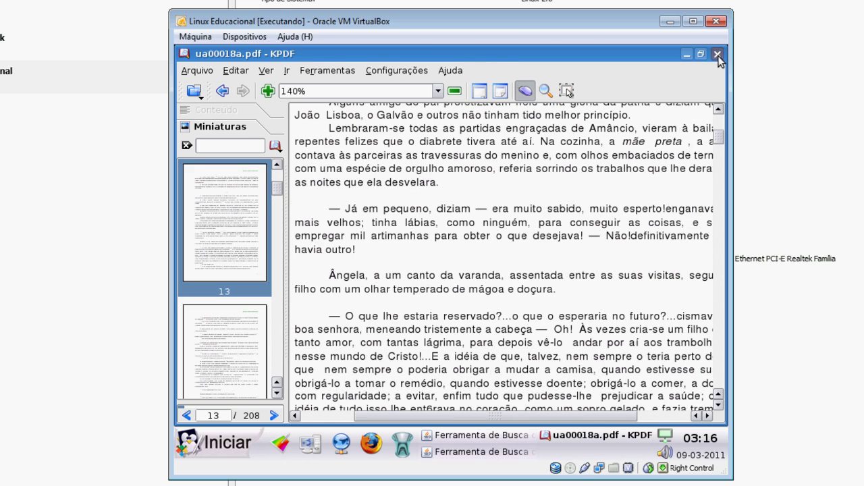
left_click(665, 67)
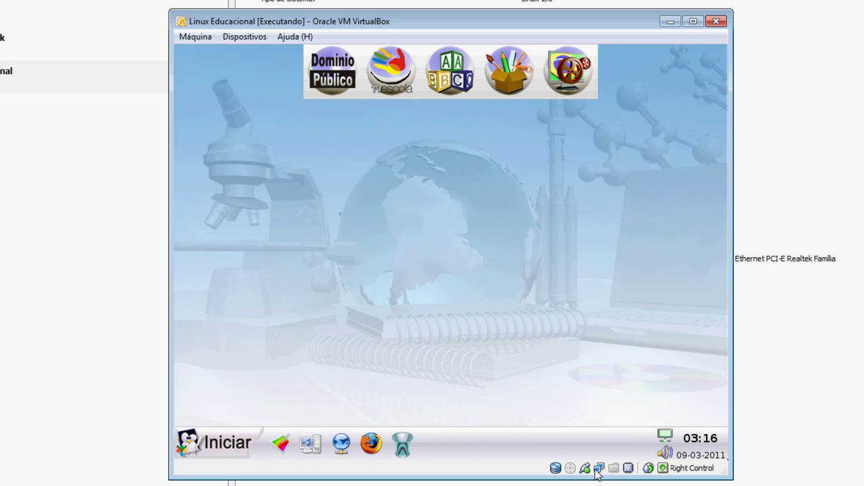
left_click(671, 484)
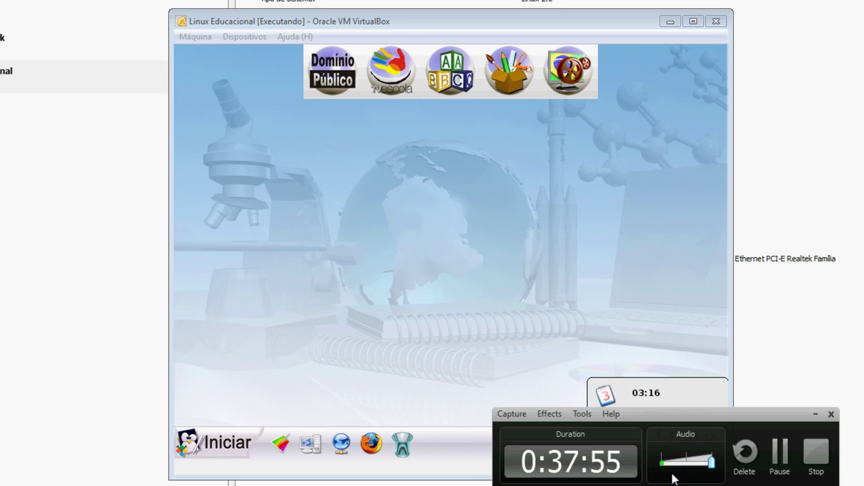